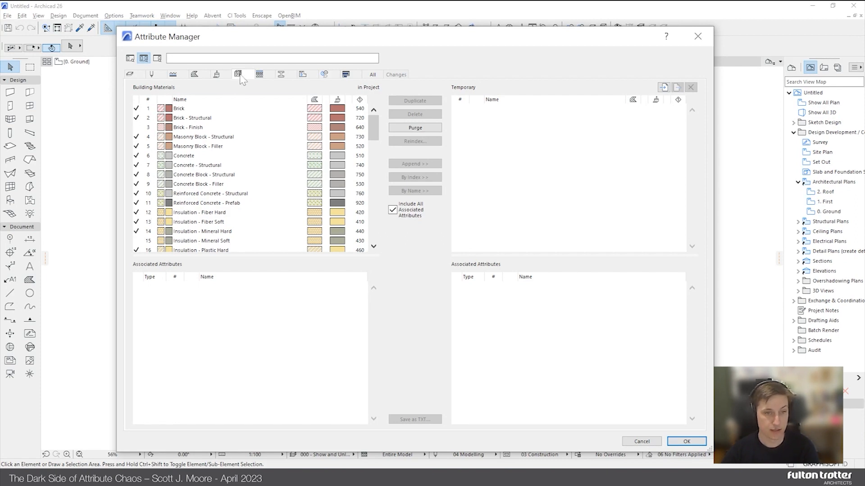
Inspect the attributes associated with the Brick building material and the Brick - Running Bond surface, and close the Attribute Manager
{"action": "left_click", "coordinate": [181, 110]}
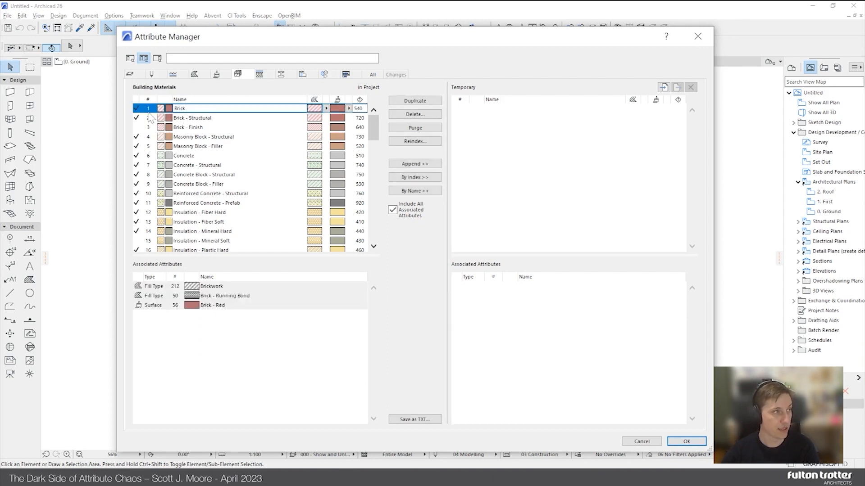
{"action": "left_click", "coordinate": [217, 76]}
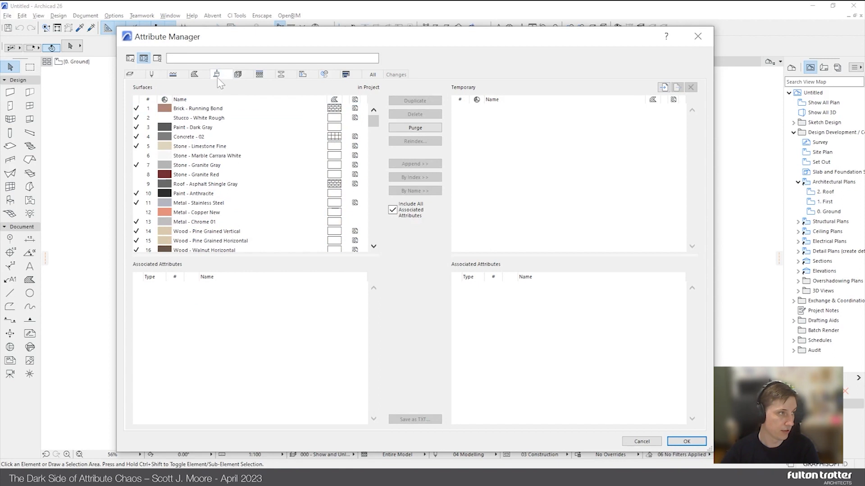
{"action": "left_click", "coordinate": [204, 109]}
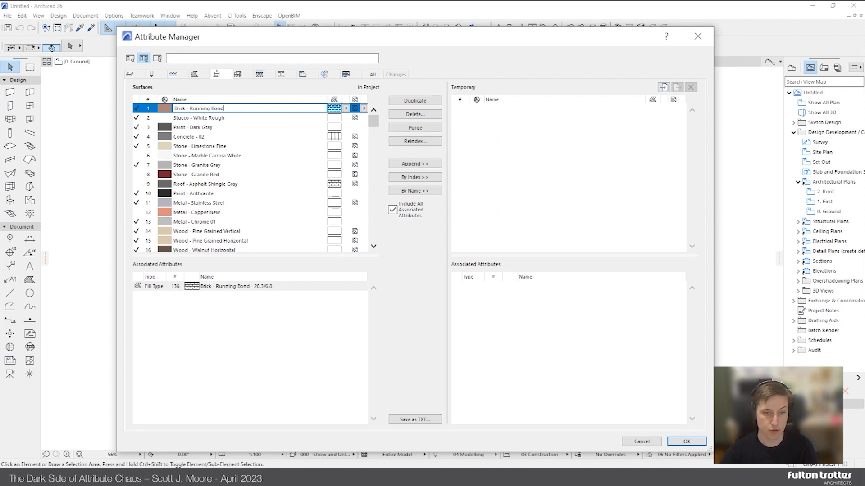
{"action": "left_click", "coordinate": [698, 36]}
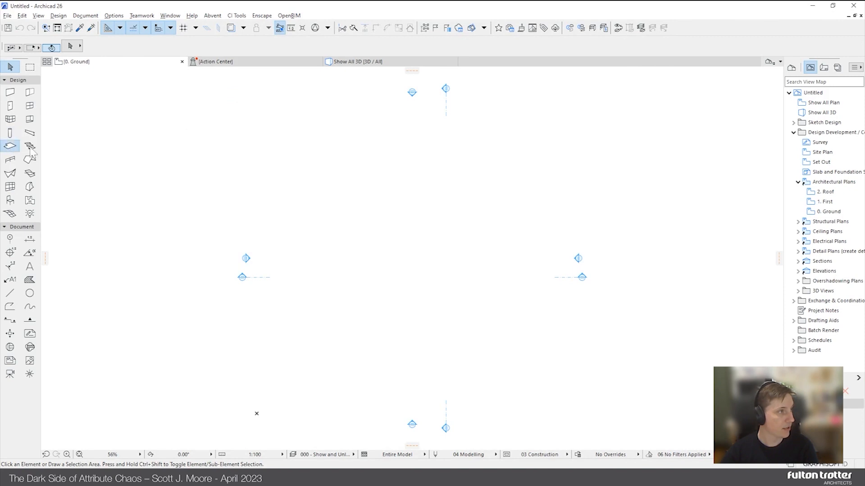
Set the default building material of the Slab tool to Brick
{"action": "left_click", "coordinate": [10, 146]}
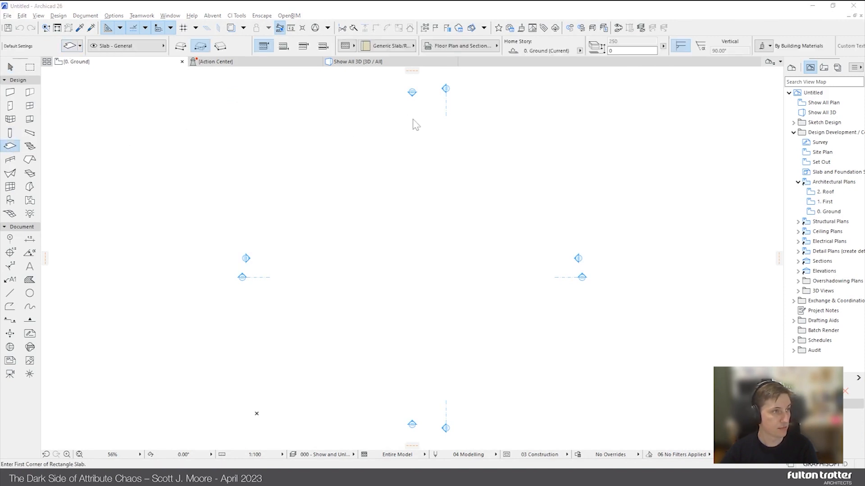
{"action": "key", "text": "ctrl+t"}
{"action": "left_click", "coordinate": [377, 133]}
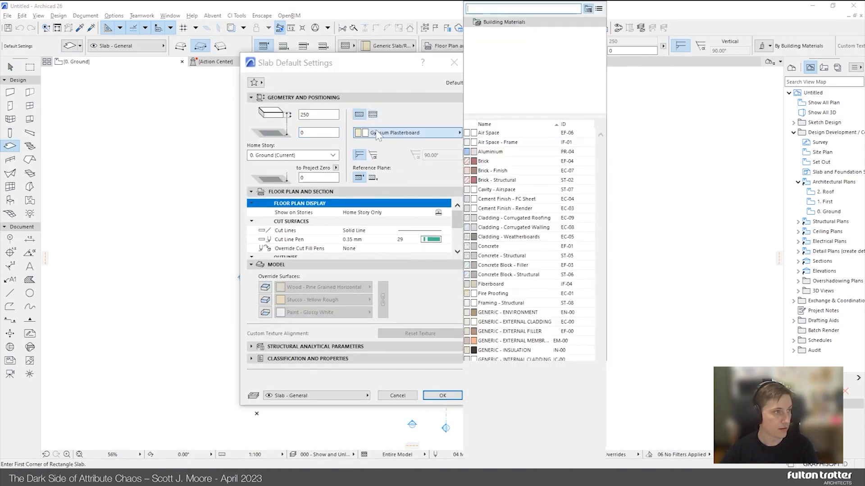
{"action": "left_click", "coordinate": [489, 163]}
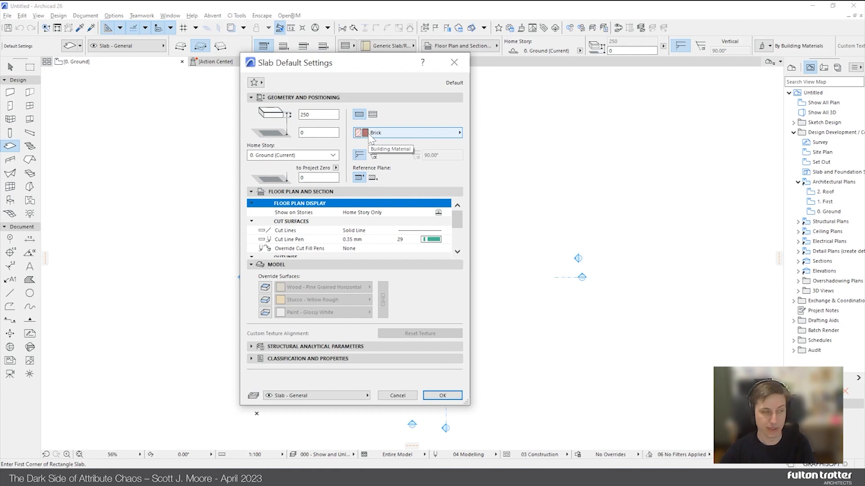
{"action": "left_click", "coordinate": [442, 396]}
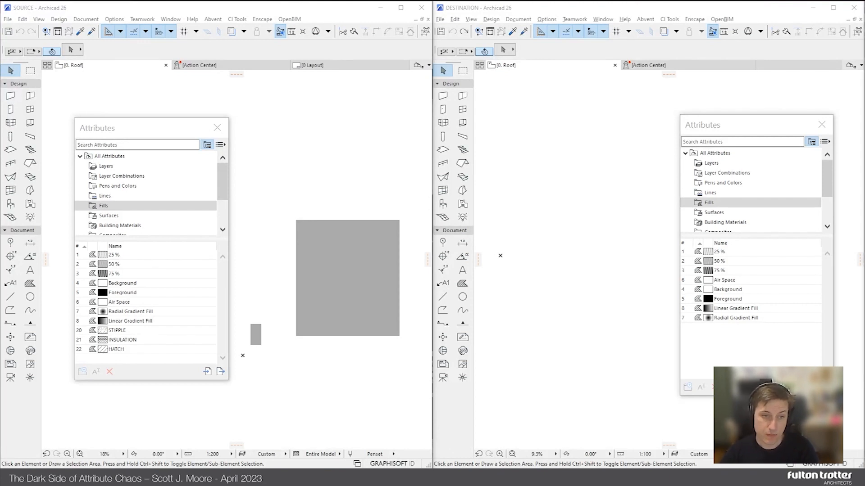
Create a fill named NEW ATTRIBUTE in the SOURCE project as a duplicate of Foreground, and enlarge the attribute list to show it
{"action": "left_click", "coordinate": [334, 176]}
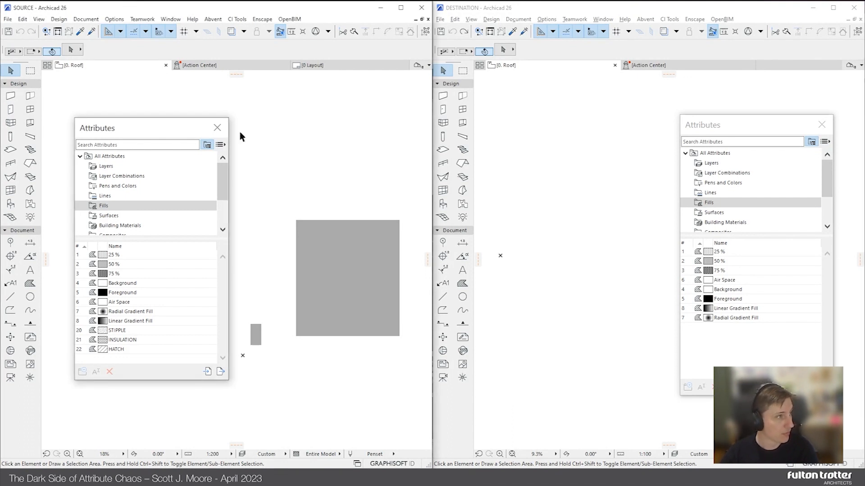
{"action": "left_click", "coordinate": [114, 19]}
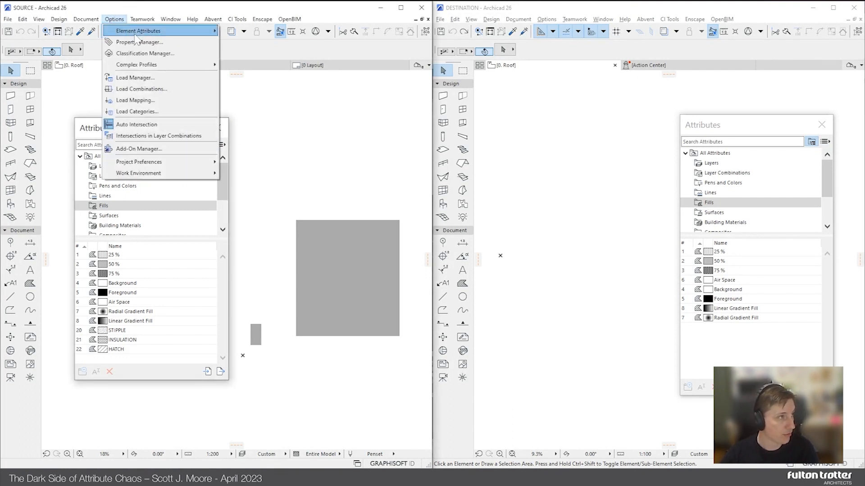
{"action": "mouse_move", "coordinate": [135, 31]}
{"action": "left_click", "coordinate": [235, 65]}
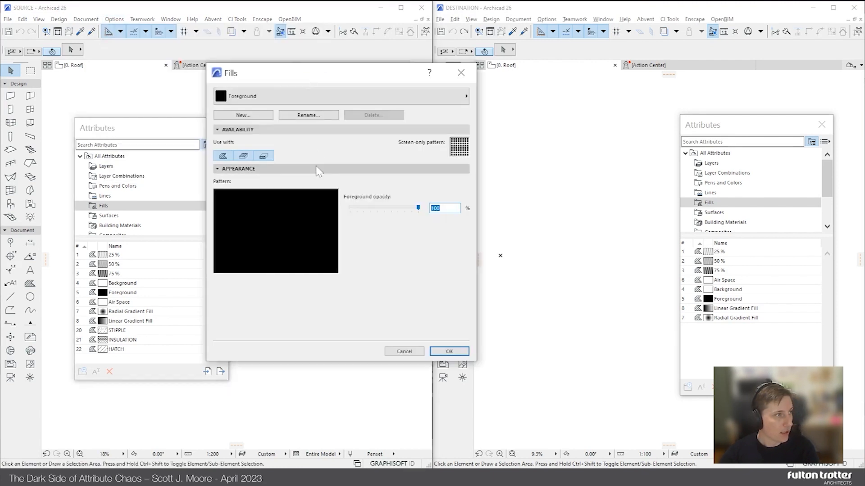
{"action": "left_click", "coordinate": [249, 118]}
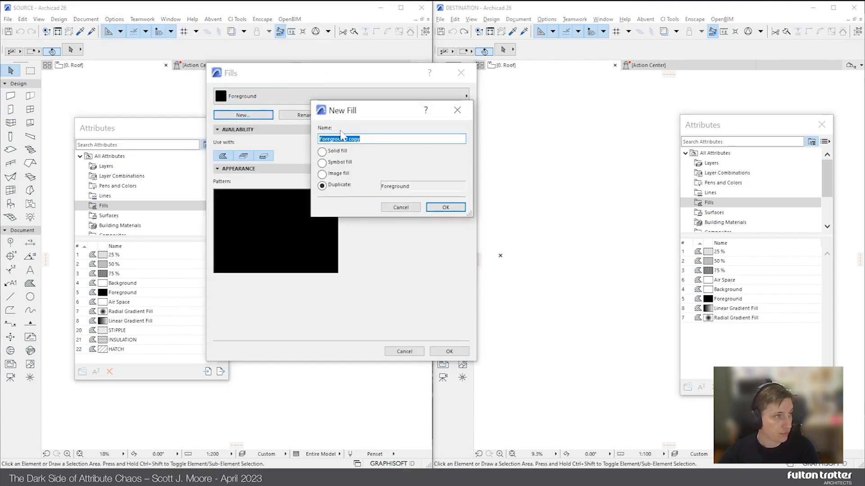
{"action": "type", "text": "NEW ATTRIBUTE"}
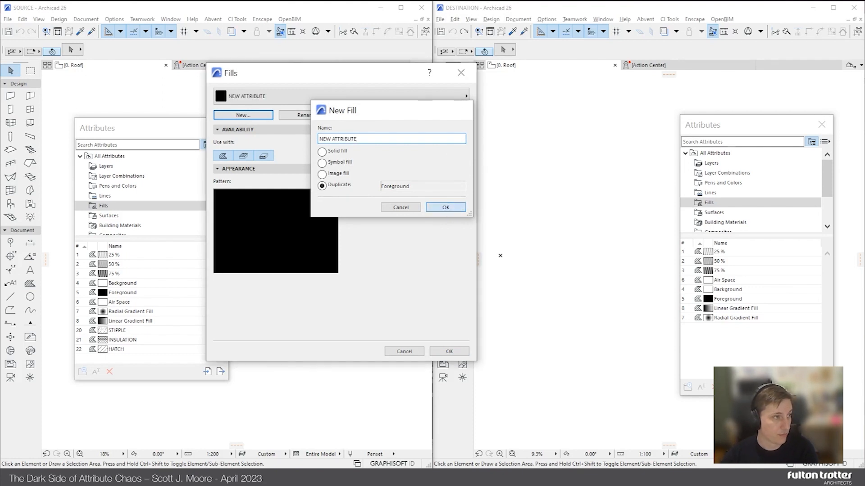
{"action": "key", "text": "Return"}
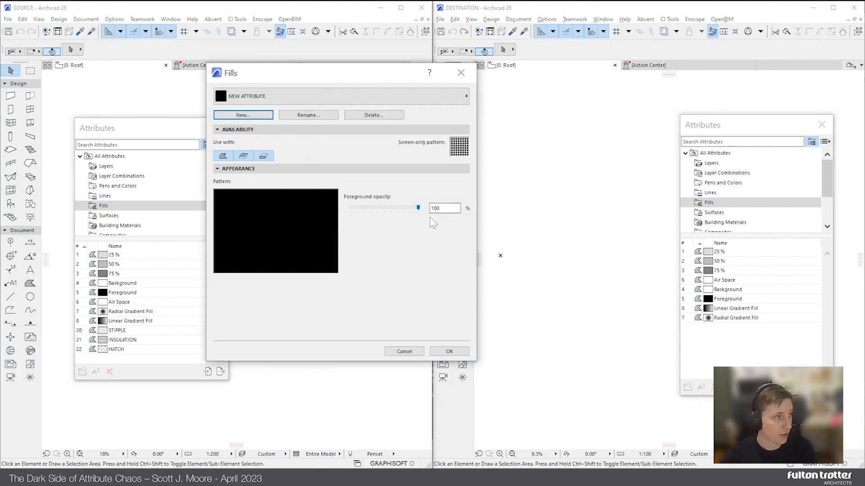
{"action": "left_click", "coordinate": [449, 351]}
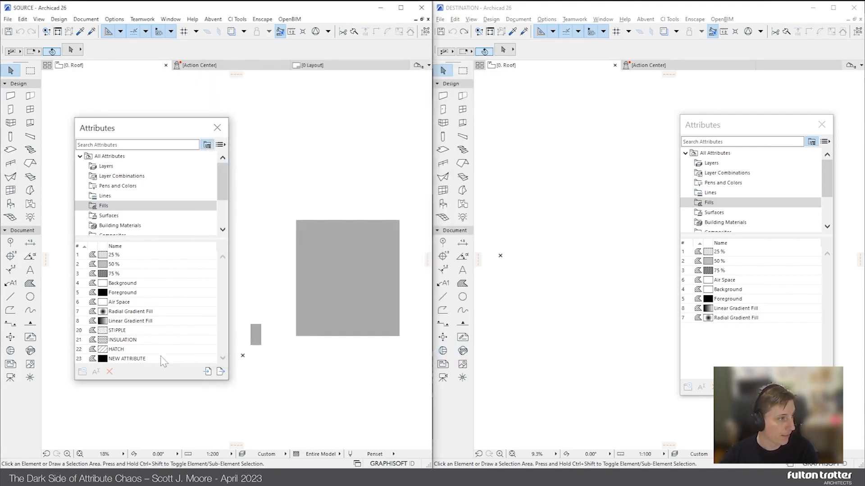
{"action": "left_click_drag", "start_coordinate": [160, 379], "coordinate": [135, 403]}
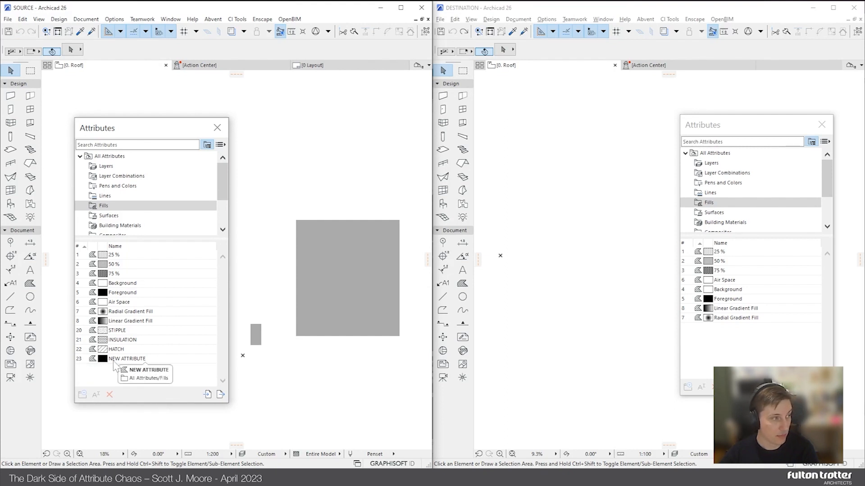
{"action": "left_click", "coordinate": [85, 360]}
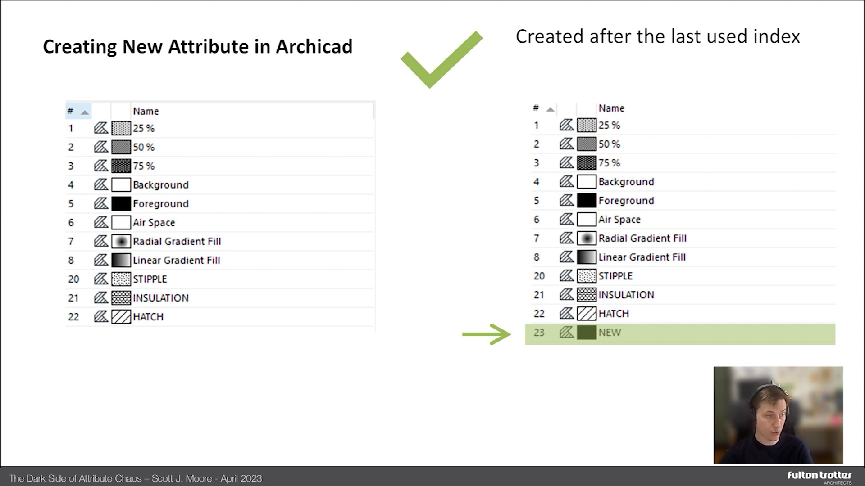
{"action": "key", "text": "Right"}
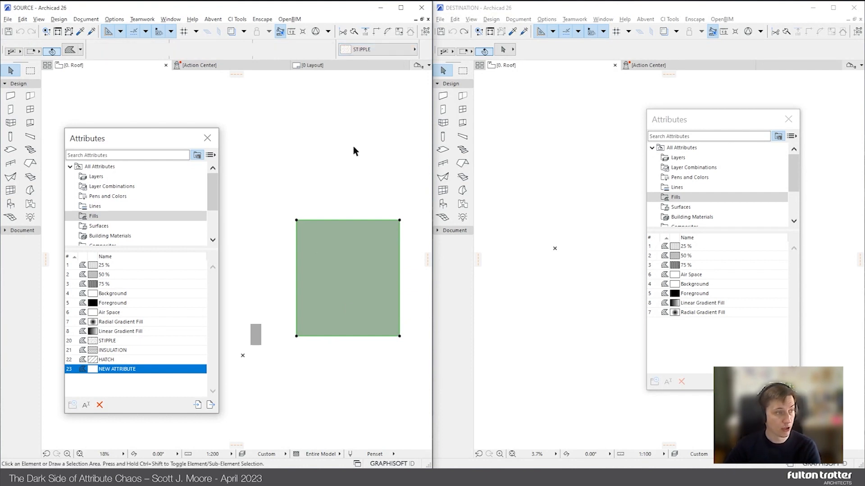
Paste the copied STIPPLE-filled square into the DESTINATION floor plan and compare the STIPPLE fill's index in both projects
{"action": "left_click", "coordinate": [607, 179]}
{"action": "key", "text": "ctrl+v"}
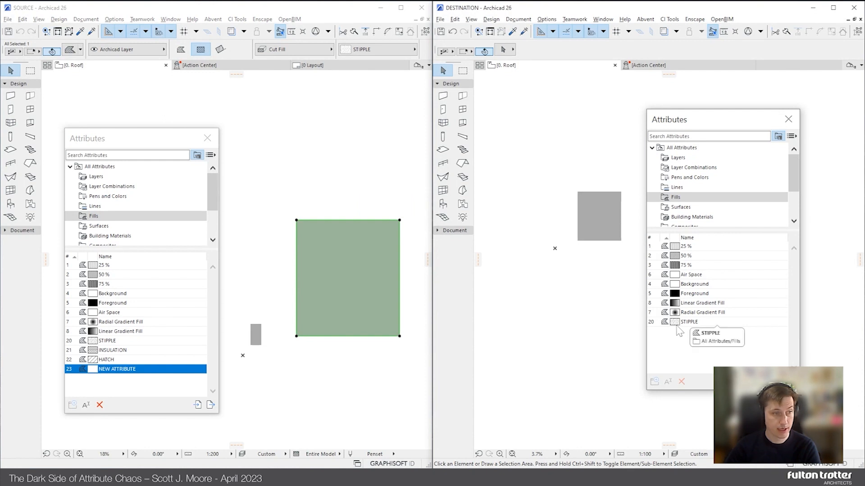
{"action": "left_click", "coordinate": [108, 342]}
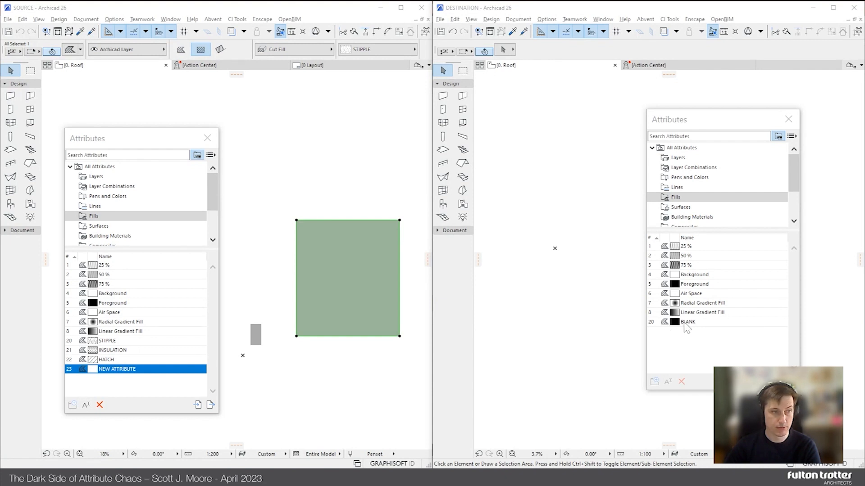
Paste the STIPPLE-filled square from SOURCE into the DESTINATION floor plan, whose index 20 holds the BLANK fill
{"action": "left_click", "coordinate": [383, 286]}
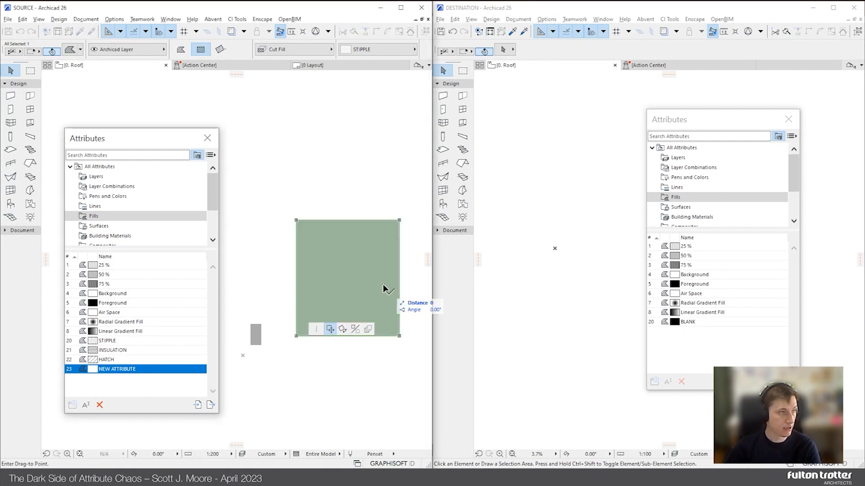
{"action": "key", "text": "Escape"}
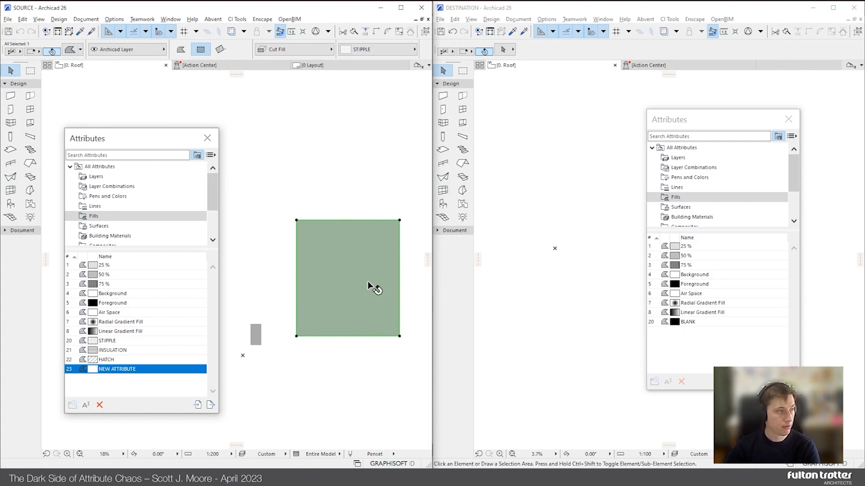
{"action": "left_click", "coordinate": [554, 265]}
{"action": "key", "text": "ctrl+v"}
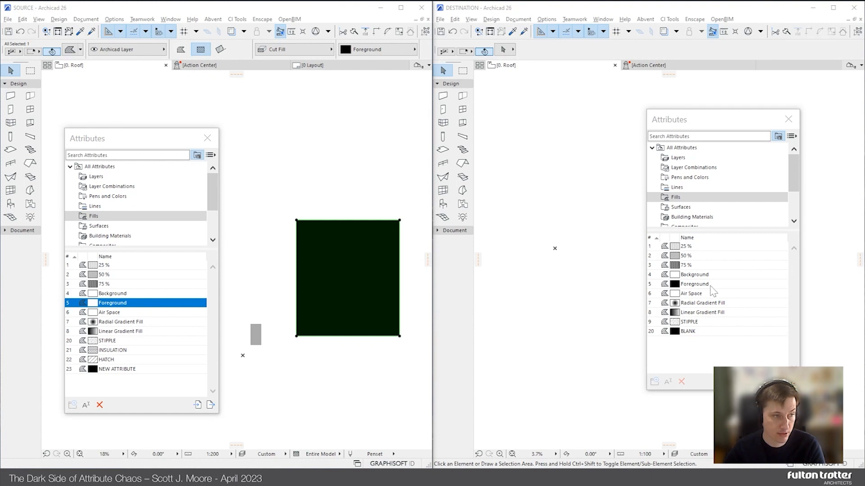
Transfer the square with the Foreground fill from the SOURCE floor plan into the DESTINATION floor plan
{"action": "left_click", "coordinate": [304, 366]}
{"action": "left_click", "coordinate": [352, 310]}
{"action": "key", "text": "Escape"}
{"action": "left_click_drag", "start_coordinate": [354, 314], "coordinate": [560, 314]}
{"action": "left_click", "coordinate": [571, 309]}
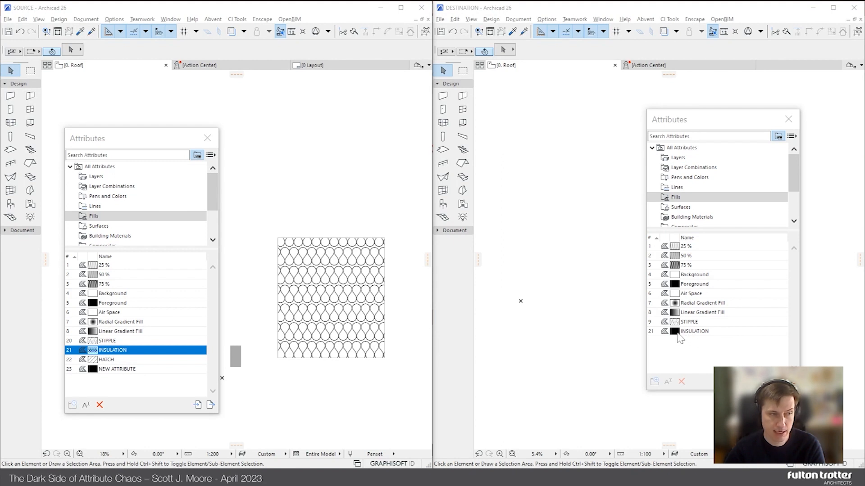
Copy the INSULATION-filled square in SOURCE and paste it into the DESTINATION floor plan, which holds its own INSULATION fill at index 21
{"action": "left_click", "coordinate": [372, 334]}
{"action": "key", "text": "ctrl+c"}
{"action": "left_click", "coordinate": [558, 285]}
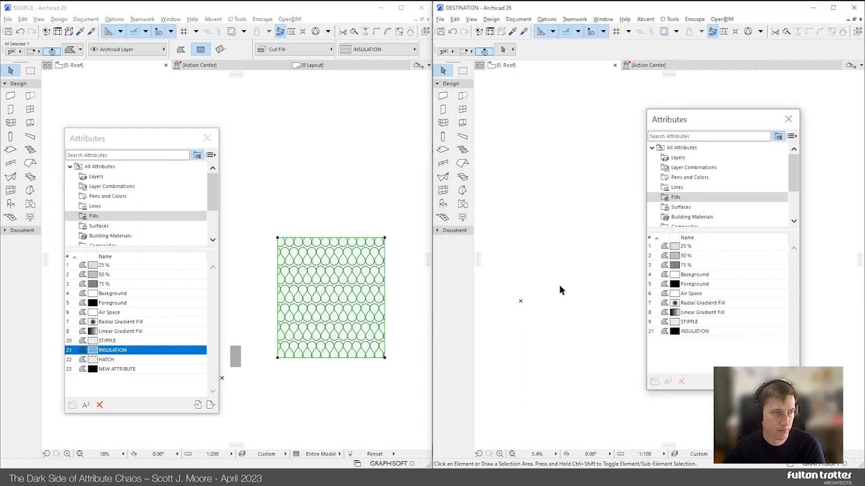
{"action": "key", "text": "ctrl+v"}
{"action": "left_click", "coordinate": [581, 324]}
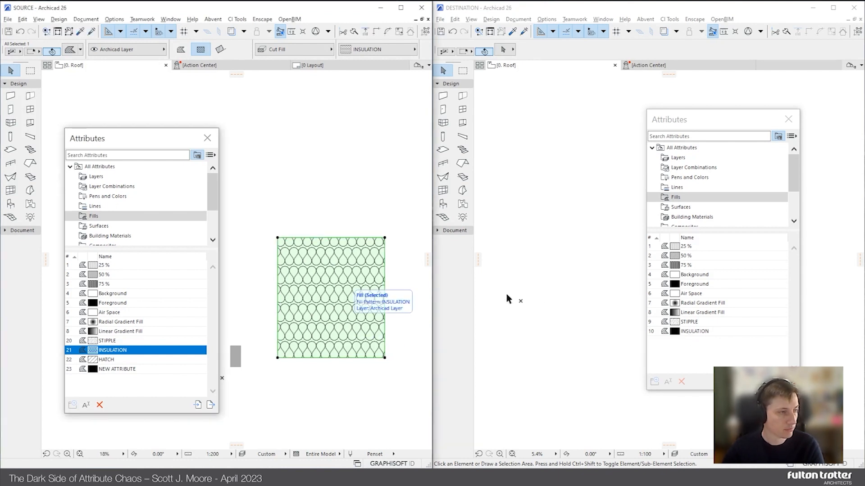
Paste the copied INSULATION-filled square into the DESTINATION floor plan with its own INSULATION fill at index 10
{"action": "left_click", "coordinate": [538, 291]}
{"action": "key", "text": "ctrl+v"}
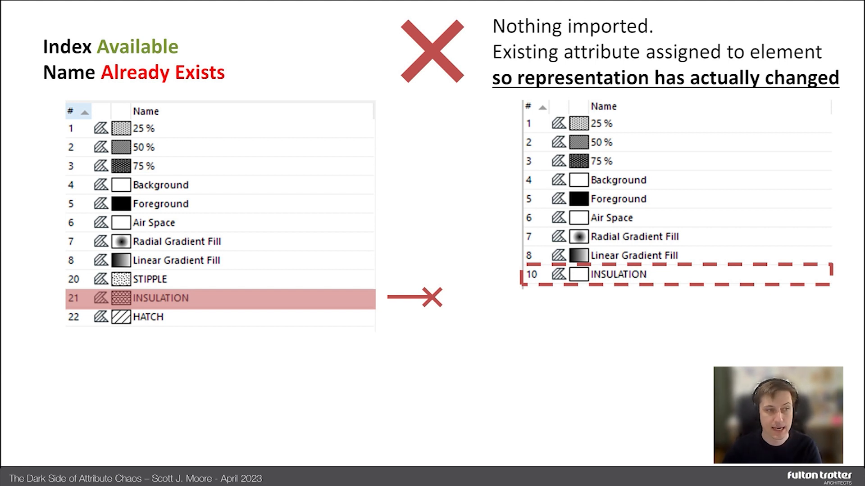
{"action": "key", "text": "Right"}
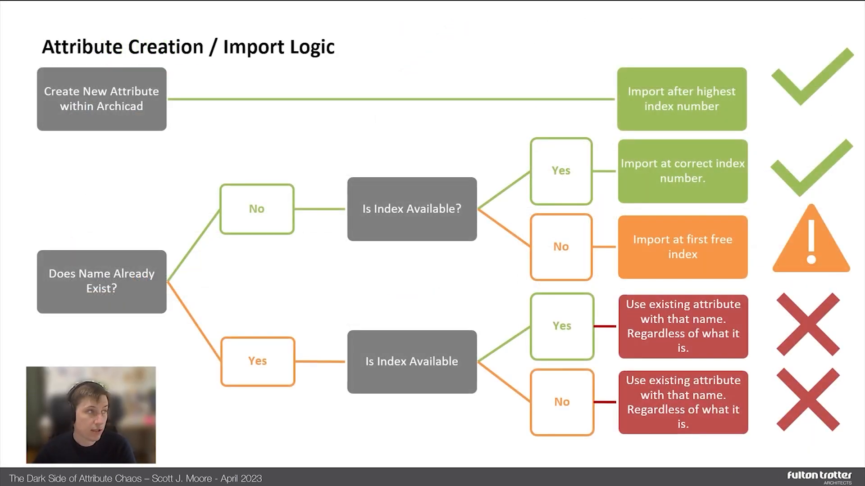
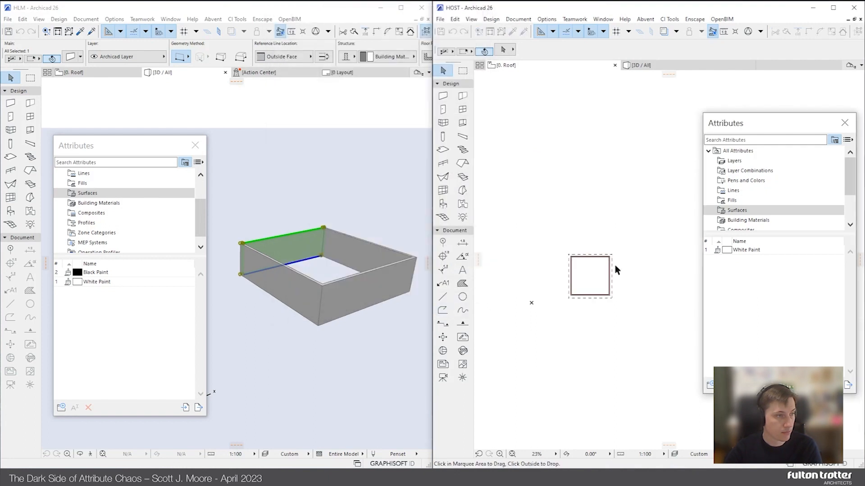
Show the HOST project's model in 3D and sort the HLM project's surfaces in ascending index order
{"action": "scroll", "coordinate": [602, 275], "scroll_direction": "up", "scroll_amount": 2}
{"action": "left_click", "coordinate": [639, 65]}
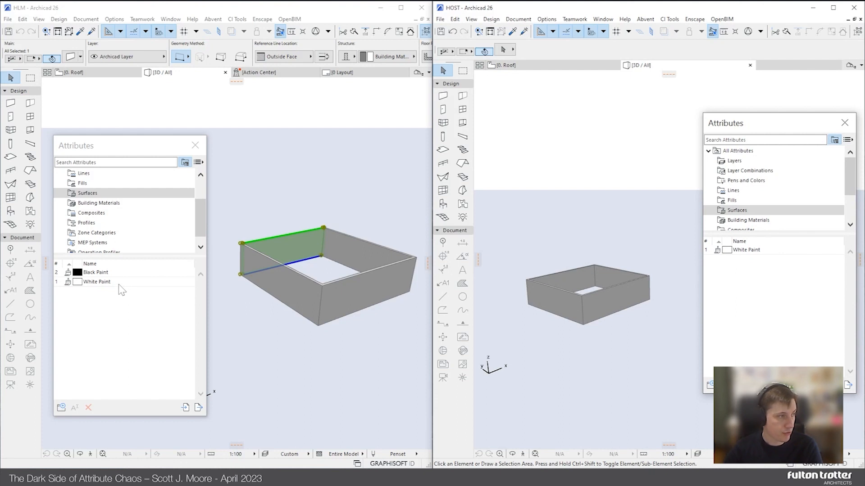
{"action": "left_click", "coordinate": [56, 263]}
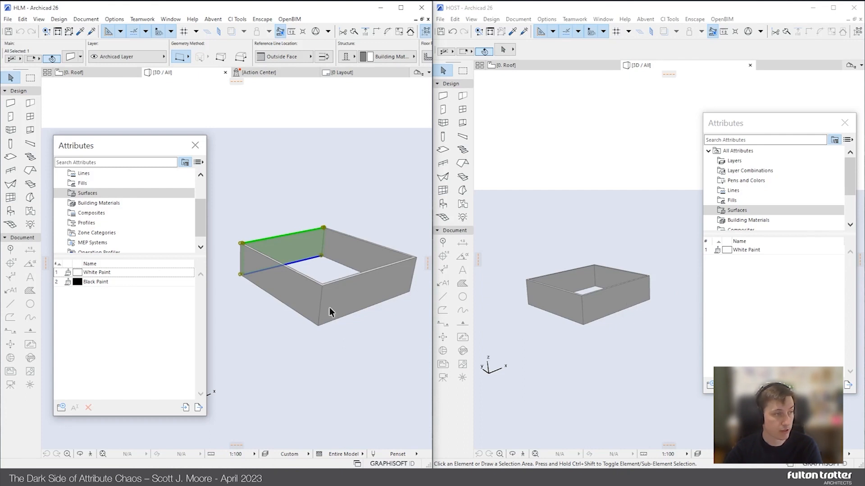
Select all four walls in the HLM 3D view and check their surface overrides in the wall settings without changing anything
{"action": "left_click", "coordinate": [297, 331]}
{"action": "left_click", "coordinate": [298, 303]}
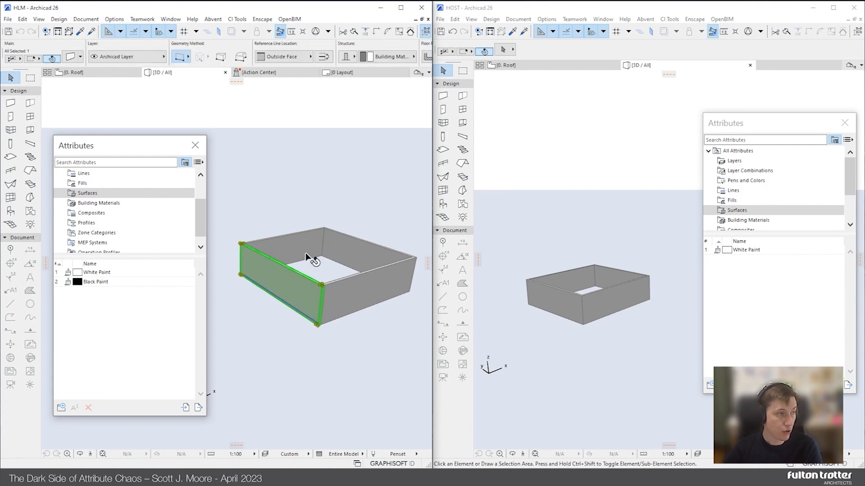
{"action": "left_click", "coordinate": [315, 259], "text": "shift"}
{"action": "left_click", "coordinate": [402, 260], "text": "shift"}
{"action": "left_click", "coordinate": [369, 298], "text": "shift"}
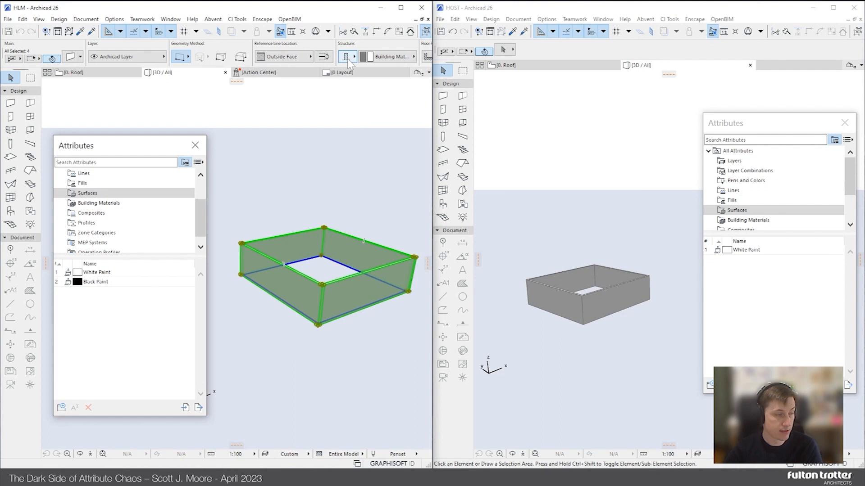
{"action": "key", "text": "ctrl+t"}
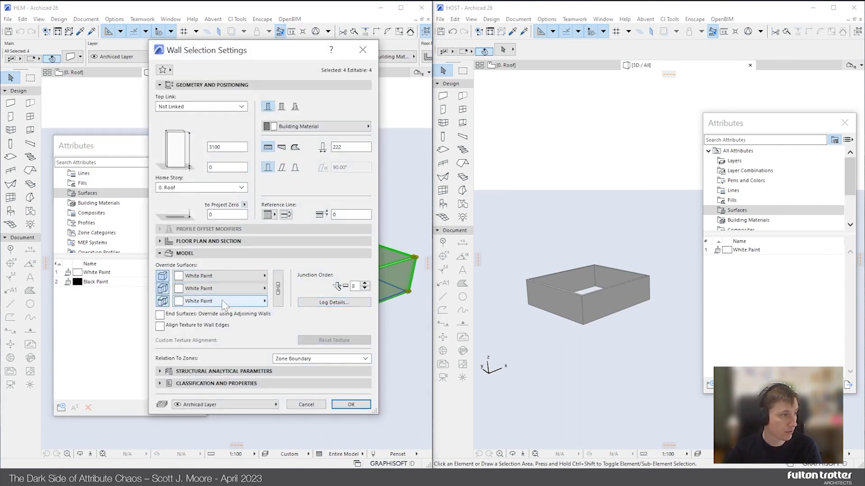
{"action": "left_click", "coordinate": [305, 402]}
Select all walls of the hotlinked module in the HOST 3D view and check their wall settings without changing anything
{"action": "left_click", "coordinate": [596, 372]}
{"action": "left_click", "coordinate": [625, 300]}
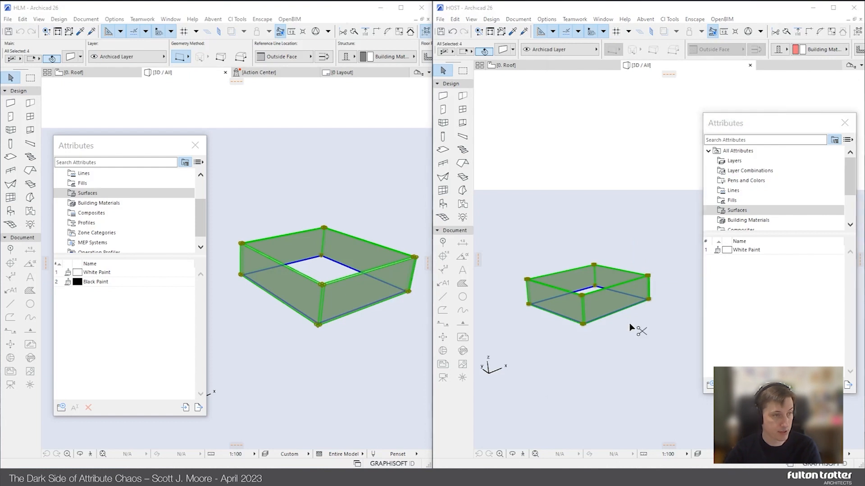
{"action": "key", "text": "ctrl+t"}
{"action": "left_click", "coordinate": [708, 395]}
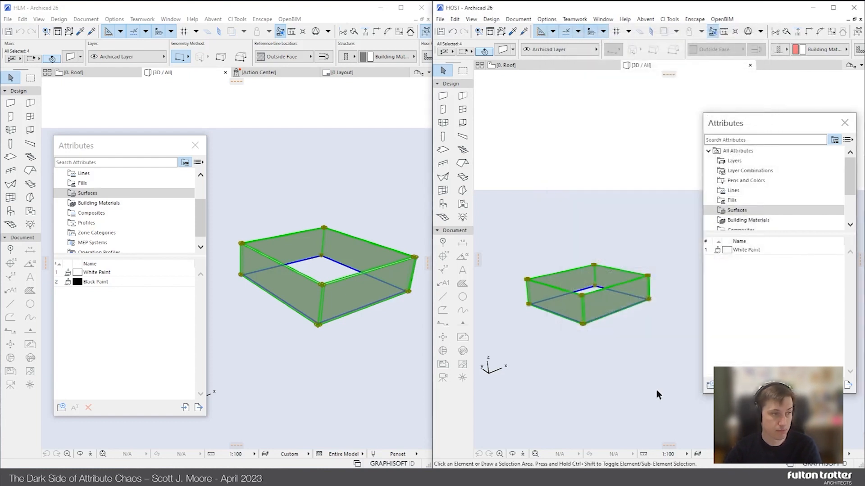
{"action": "left_click", "coordinate": [634, 391]}
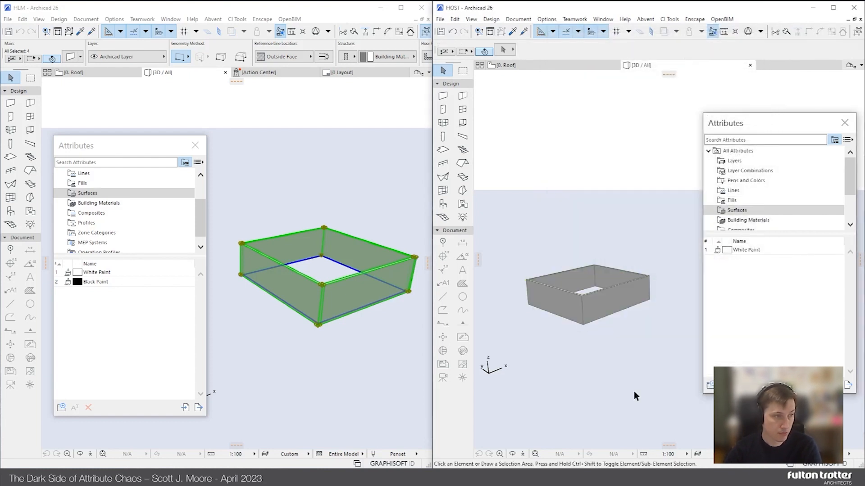
Override all three surfaces of the two adjoining left-hand walls in the HLM 3D view with Black Paint
{"action": "left_click", "coordinate": [346, 200]}
{"action": "left_click", "coordinate": [299, 251]}
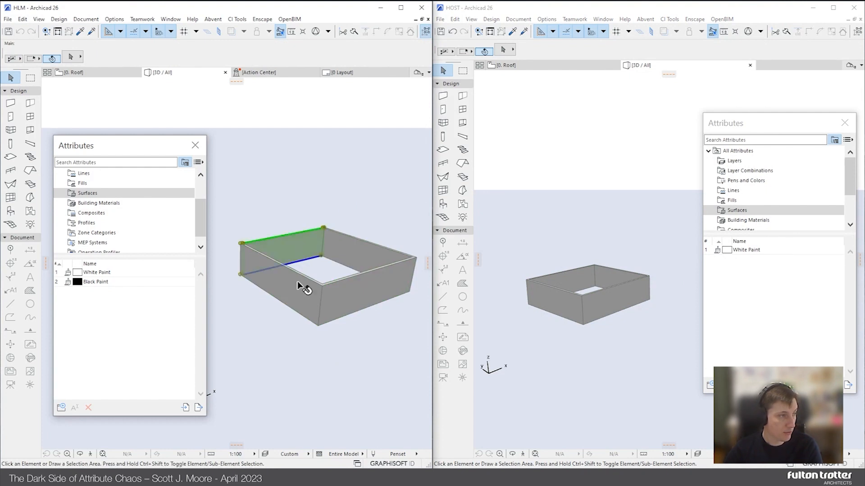
{"action": "left_click", "coordinate": [299, 285], "text": "shift"}
{"action": "key", "text": "ctrl+t"}
{"action": "left_click", "coordinate": [250, 276]}
{"action": "left_click", "coordinate": [293, 360]}
{"action": "left_click", "coordinate": [198, 290]}
{"action": "left_click", "coordinate": [295, 373]}
{"action": "left_click", "coordinate": [250, 301]}
{"action": "left_click", "coordinate": [304, 387]}
{"action": "left_click", "coordinate": [344, 404]}
{"action": "left_click", "coordinate": [285, 397]}
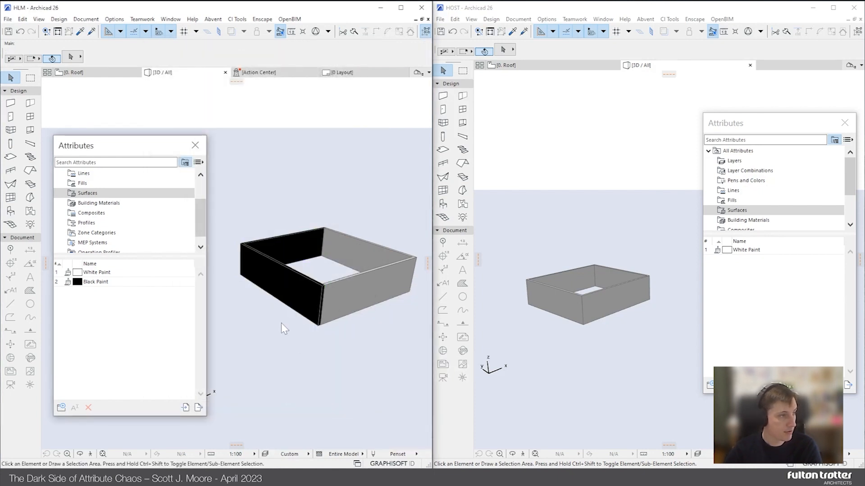
Update the HLM.pln hotlink in the HOST project and sort HOST's surfaces in ascending index order
{"action": "left_click", "coordinate": [440, 19]}
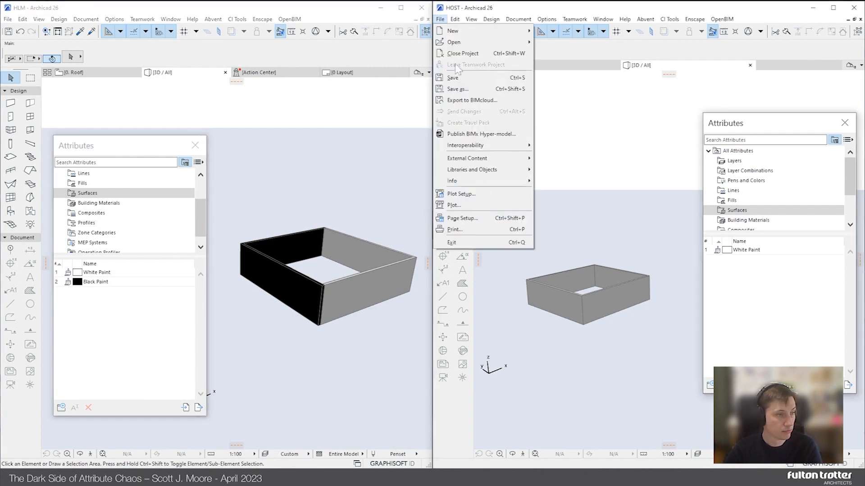
{"action": "mouse_move", "coordinate": [468, 158]}
{"action": "left_click", "coordinate": [565, 195]}
{"action": "left_click", "coordinate": [446, 281]}
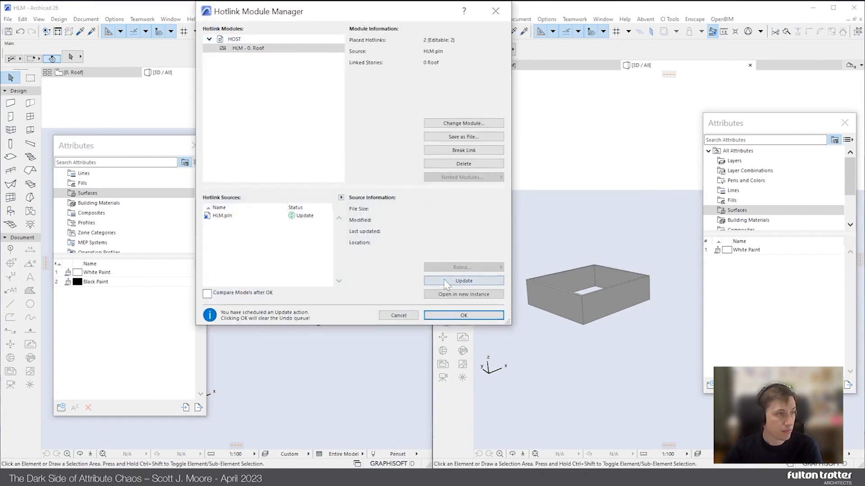
{"action": "left_click", "coordinate": [463, 315]}
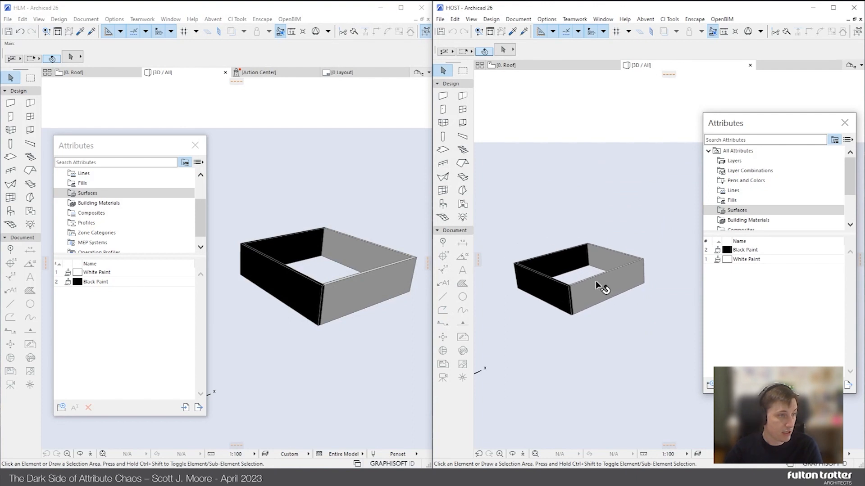
{"action": "left_click", "coordinate": [706, 241]}
Create a surface named Green Paint in the HLM project and give it a green surface color
{"action": "key", "text": "alt+Tab"}
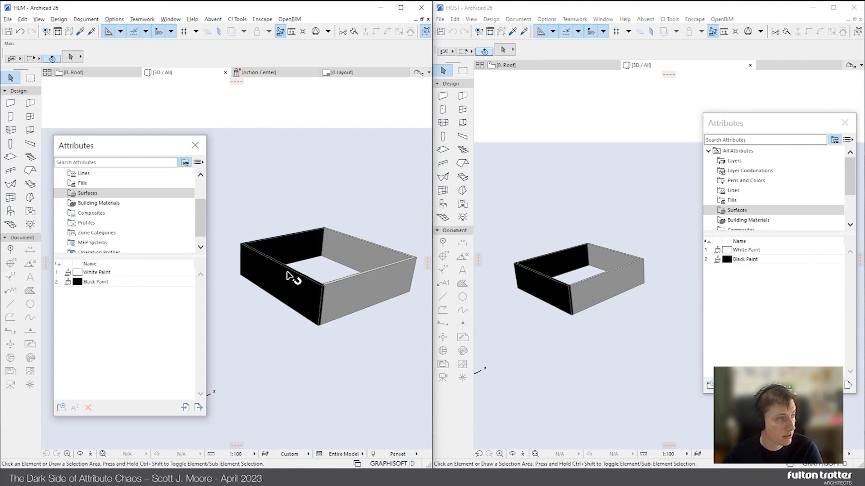
{"action": "left_click", "coordinate": [114, 19]}
{"action": "mouse_move", "coordinate": [135, 30]}
{"action": "left_click", "coordinate": [252, 91]}
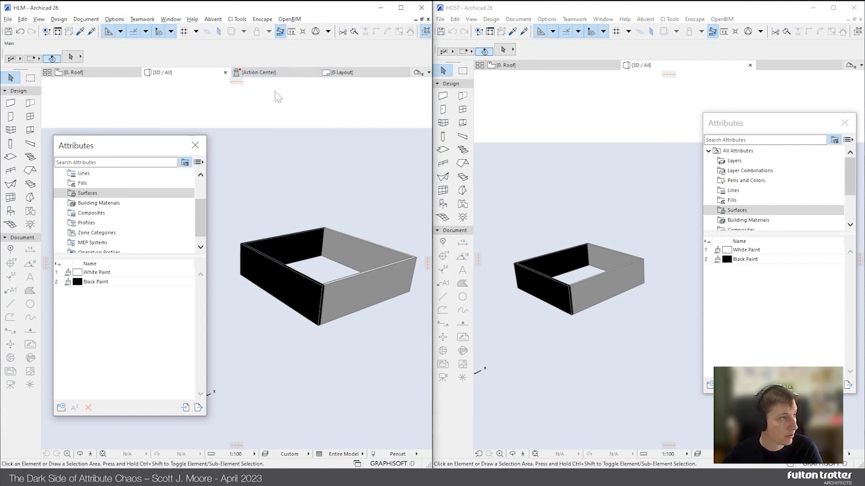
{"action": "left_click", "coordinate": [199, 339]}
{"action": "type", "text": "Green Paint"}
{"action": "key", "text": "Return"}
{"action": "double_click", "coordinate": [517, 165]}
{"action": "left_click", "coordinate": [364, 165]}
{"action": "left_click", "coordinate": [352, 249]}
{"action": "key", "text": "Return"}
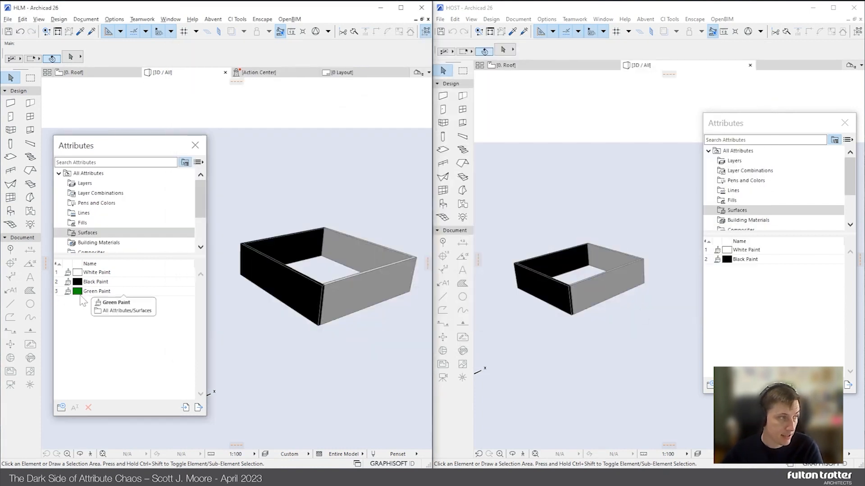
Duplicate White Paint in the HOST project as a new surface named Red Paint with a red surface color
{"action": "left_click", "coordinate": [753, 323]}
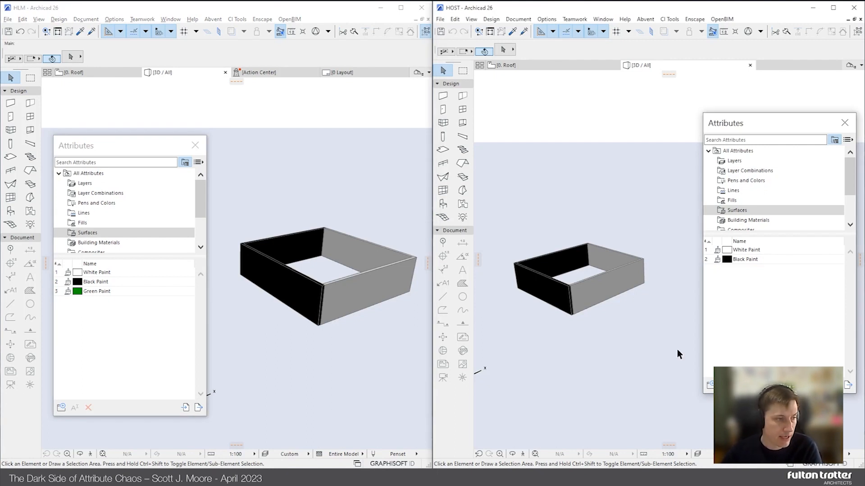
{"action": "left_click", "coordinate": [546, 19]}
{"action": "mouse_move", "coordinate": [581, 29]}
{"action": "left_click", "coordinate": [705, 76]}
{"action": "left_click_drag", "start_coordinate": [334, 59], "coordinate": [333, 9]}
{"action": "left_click", "coordinate": [182, 464]}
{"action": "type", "text": "Red Paint"}
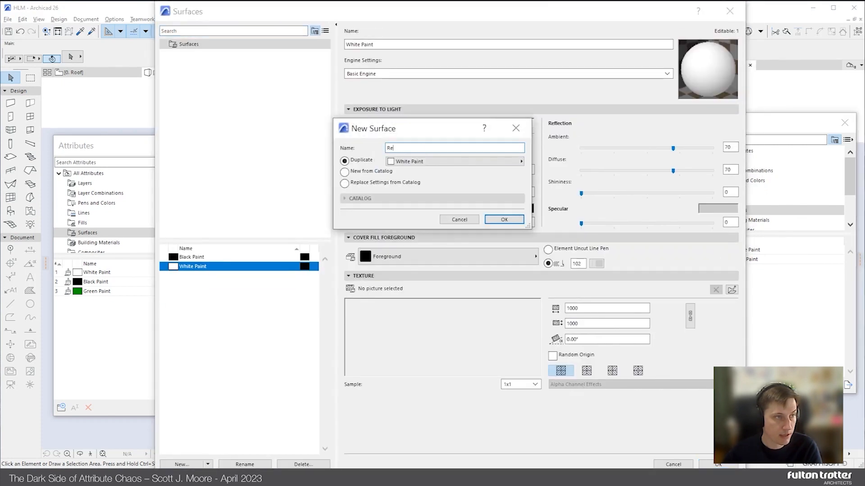
{"action": "key", "text": "Return"}
{"action": "left_click", "coordinate": [514, 123]}
{"action": "left_click", "coordinate": [343, 143]}
{"action": "left_click", "coordinate": [346, 247]}
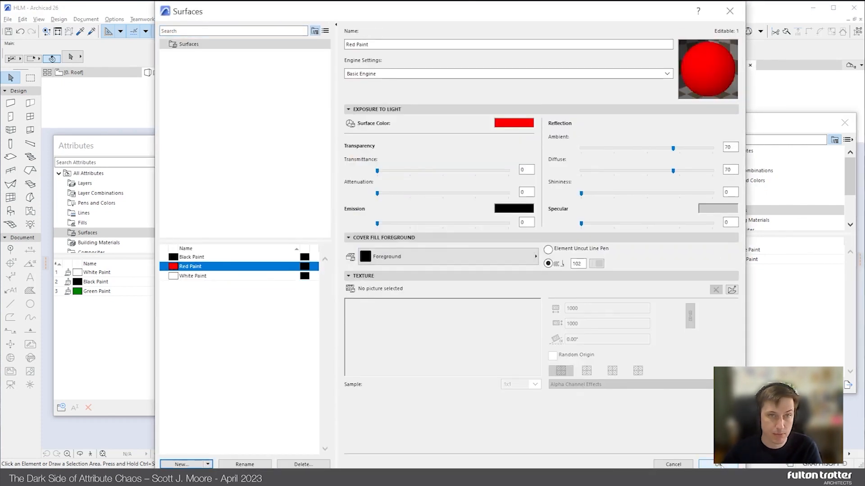
{"action": "left_click", "coordinate": [718, 464]}
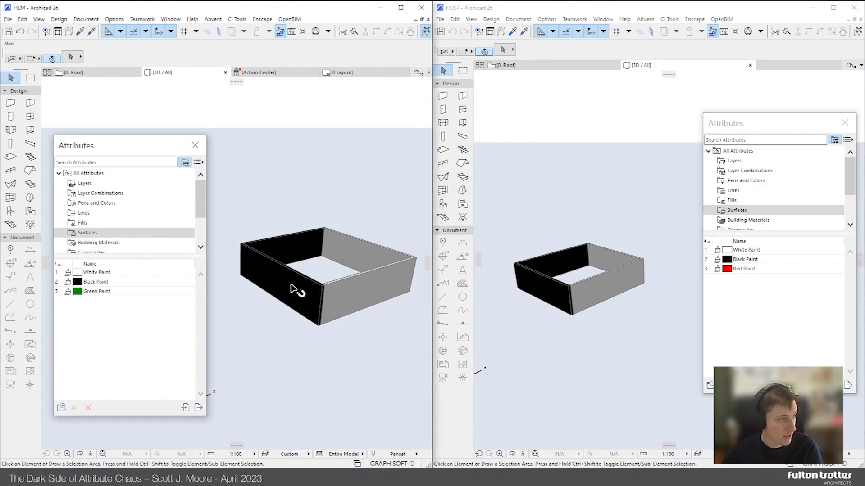
Change the surface override of the two black walls in the HLM 3D view to Green Paint
{"action": "left_click", "coordinate": [292, 253]}
{"action": "key", "text": "ctrl+t"}
{"action": "left_click", "coordinate": [222, 289]}
{"action": "left_click", "coordinate": [296, 370]}
{"action": "left_click", "coordinate": [351, 404]}
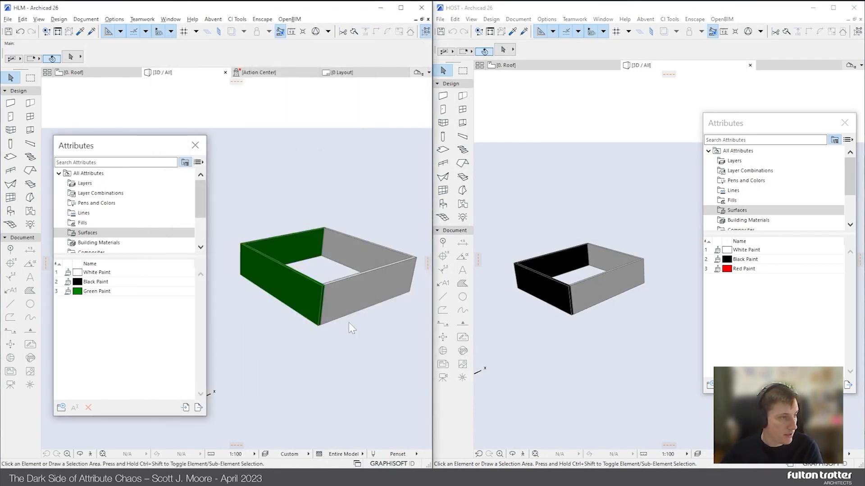
Update the HLM hotlink in HOST to bring in the walls' Green Paint override
{"action": "left_click", "coordinate": [492, 191]}
{"action": "left_click", "coordinate": [440, 19]}
{"action": "mouse_move", "coordinate": [504, 158]}
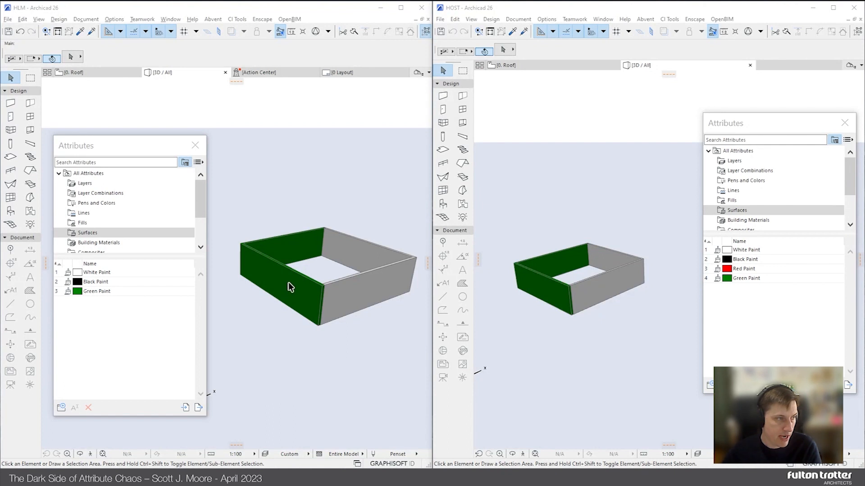
Brighten the surface color of Green Paint in the HLM project to a green value of about 217
{"action": "left_click", "coordinate": [90, 291]}
{"action": "double_click", "coordinate": [91, 292]}
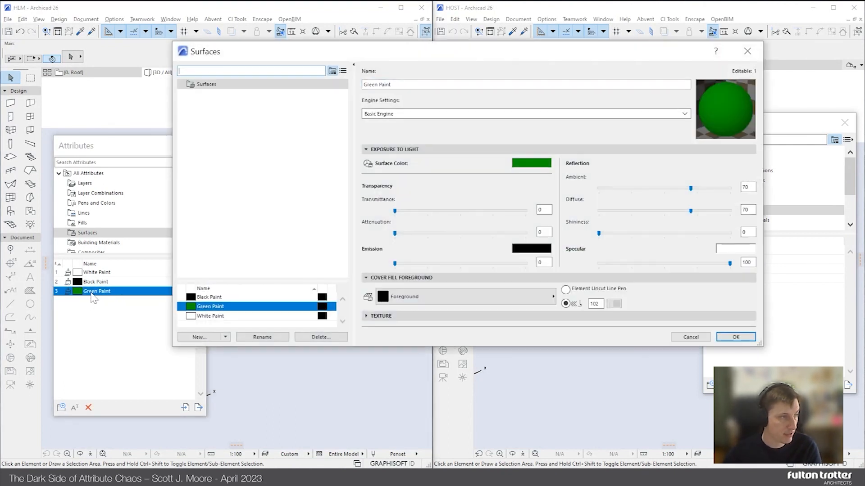
{"action": "left_click", "coordinate": [536, 163]}
{"action": "left_click_drag", "start_coordinate": [531, 192], "coordinate": [532, 176]}
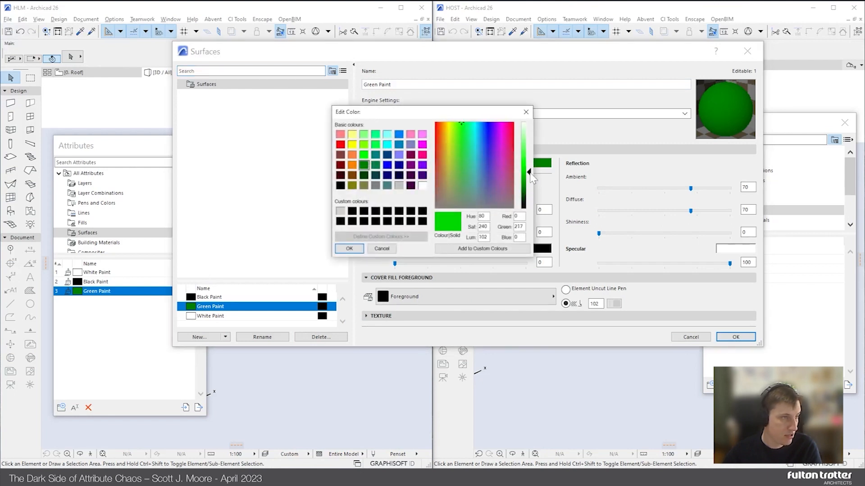
{"action": "left_click", "coordinate": [350, 248]}
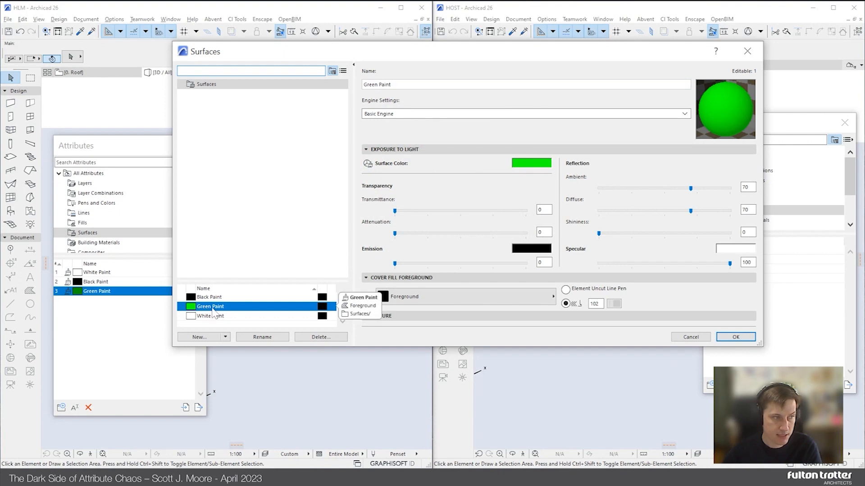
{"action": "left_click", "coordinate": [735, 337]}
{"action": "left_click_drag", "start_coordinate": [300, 368], "coordinate": [323, 375]}
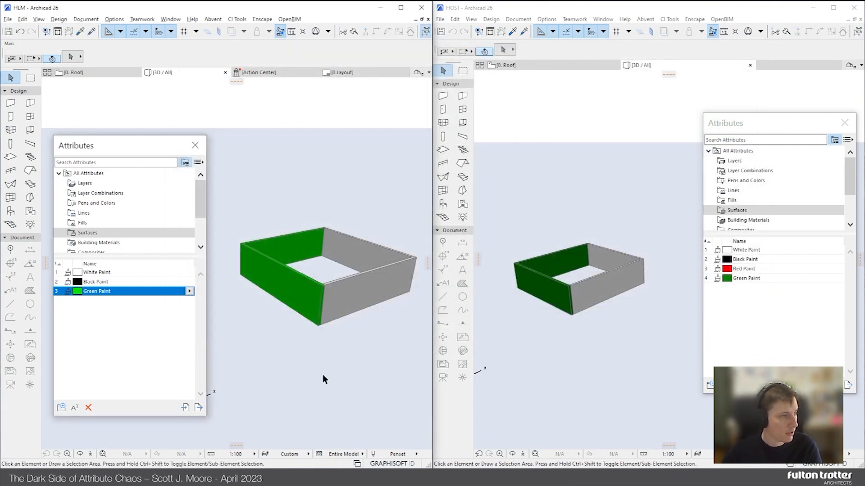
Update the HLM hotlink in HOST after the Green Paint color change and compare the walls' color
{"action": "left_click", "coordinate": [626, 261]}
{"action": "left_click", "coordinate": [440, 19]}
{"action": "mouse_move", "coordinate": [496, 163]}
{"action": "left_click", "coordinate": [576, 204]}
{"action": "left_click", "coordinate": [466, 314]}
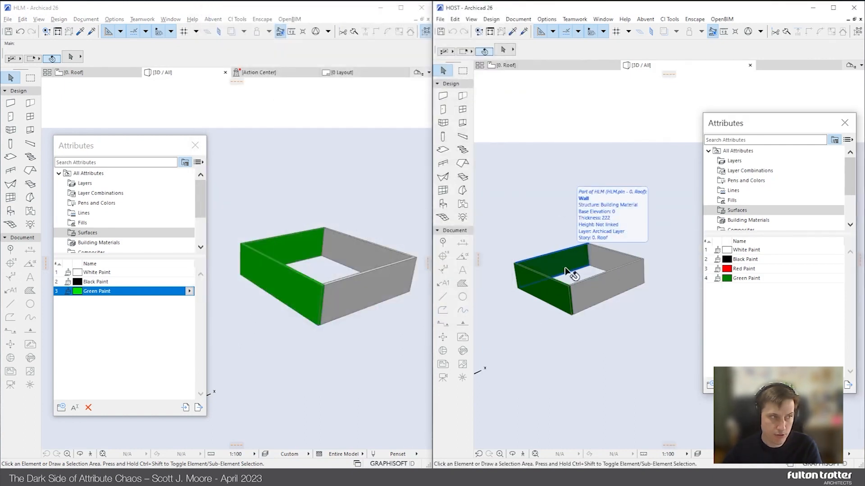
{"action": "mouse_move", "coordinate": [556, 302]}
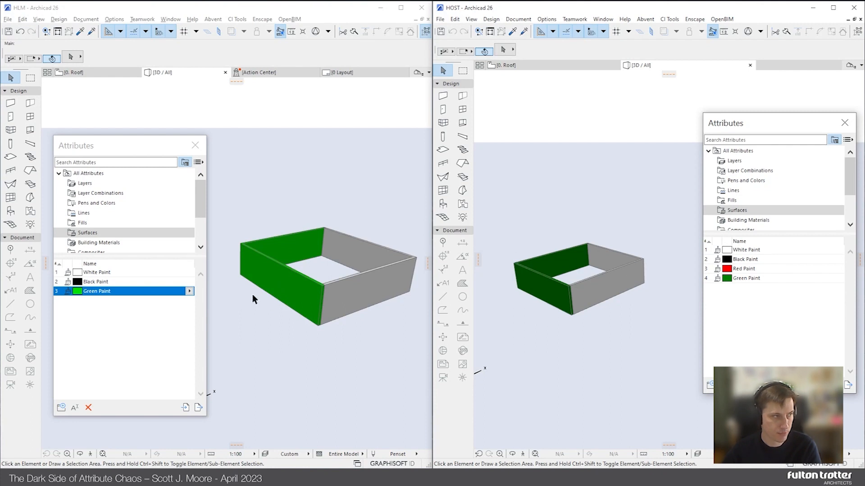
Rename the Green Paint surface in the HLM project to Light Green Paint
{"action": "left_click", "coordinate": [84, 305]}
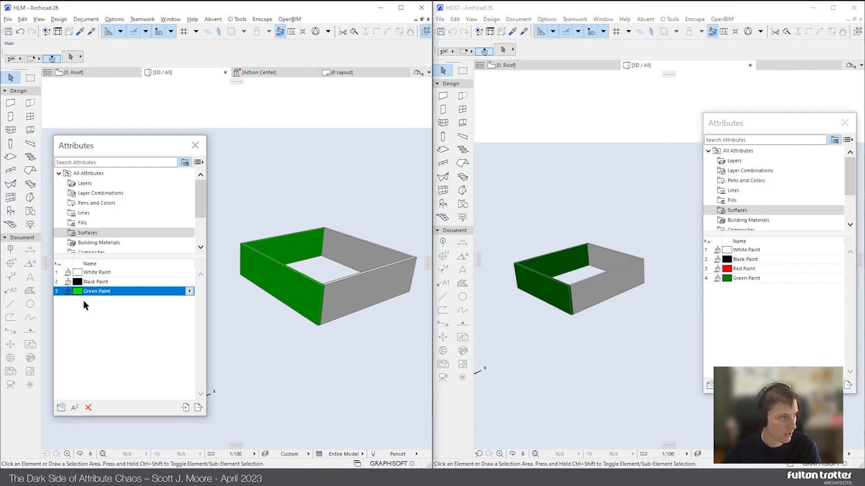
{"action": "right_click", "coordinate": [106, 300]}
{"action": "left_click", "coordinate": [131, 310]}
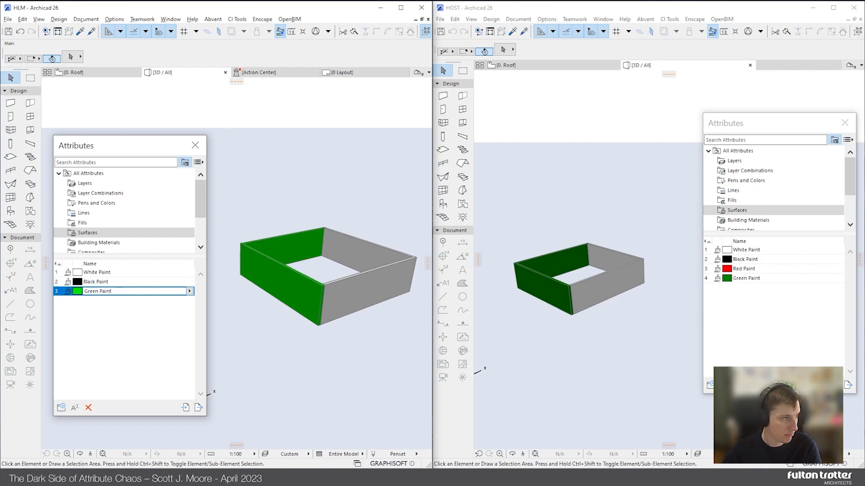
{"action": "type", "text": "Ligh"}
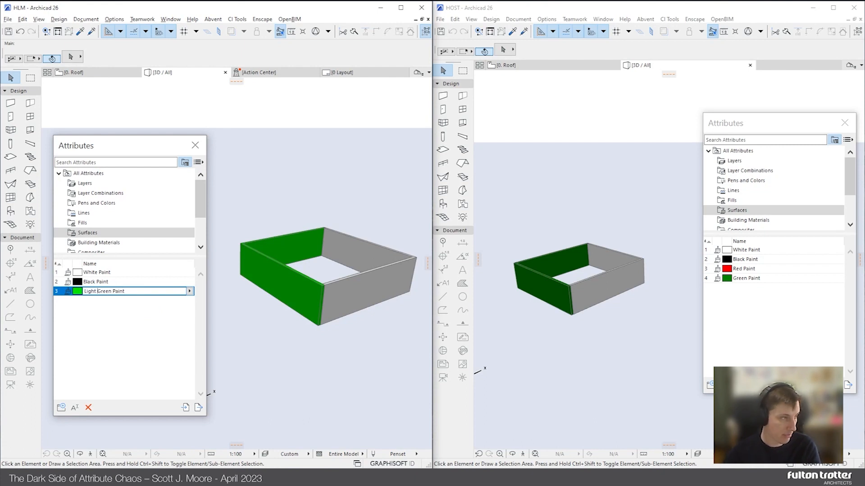
{"action": "type", "text": "t"}
{"action": "left_click", "coordinate": [116, 336]}
{"action": "left_click", "coordinate": [290, 344]}
{"action": "left_click", "coordinate": [232, 229]}
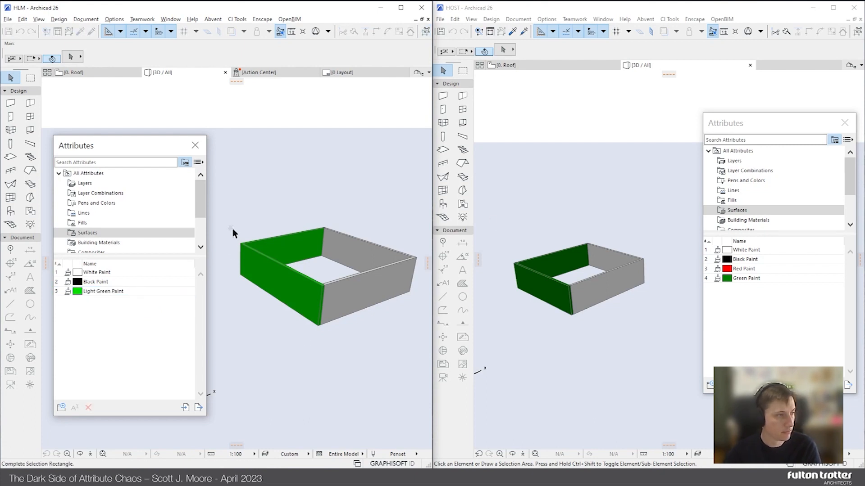
Update the HLM.pln hotlink in HOST to bring in the renamed Light Green Paint surface
{"action": "left_click", "coordinate": [440, 19]}
{"action": "mouse_move", "coordinate": [471, 158]}
{"action": "left_click", "coordinate": [574, 206]}
{"action": "left_click", "coordinate": [243, 215]}
{"action": "left_click", "coordinate": [463, 280]}
{"action": "left_click", "coordinate": [463, 316]}
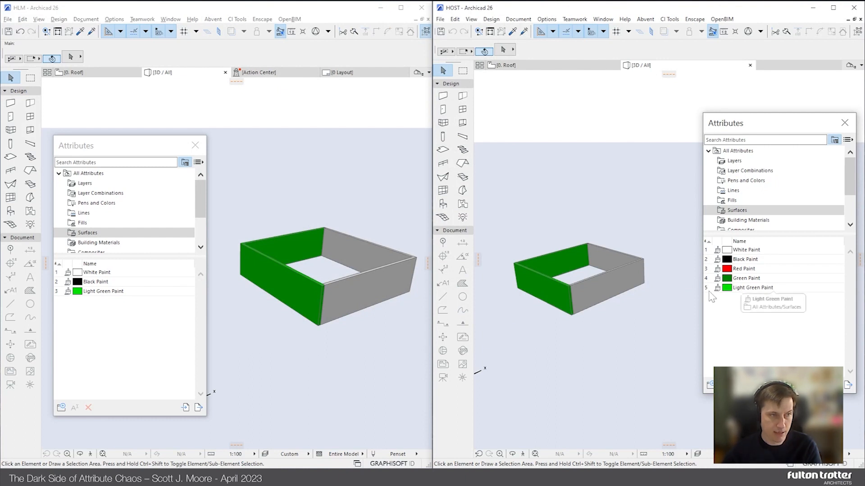
{"action": "left_click", "coordinate": [739, 281]}
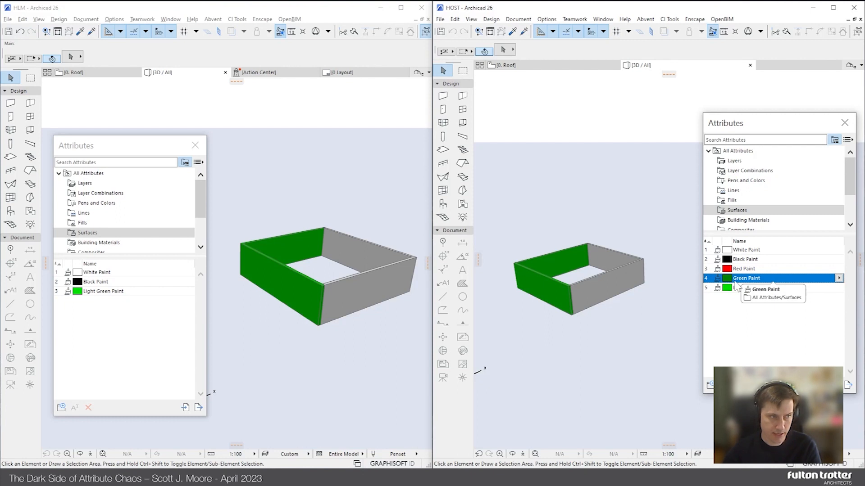
{"action": "left_click", "coordinate": [273, 339]}
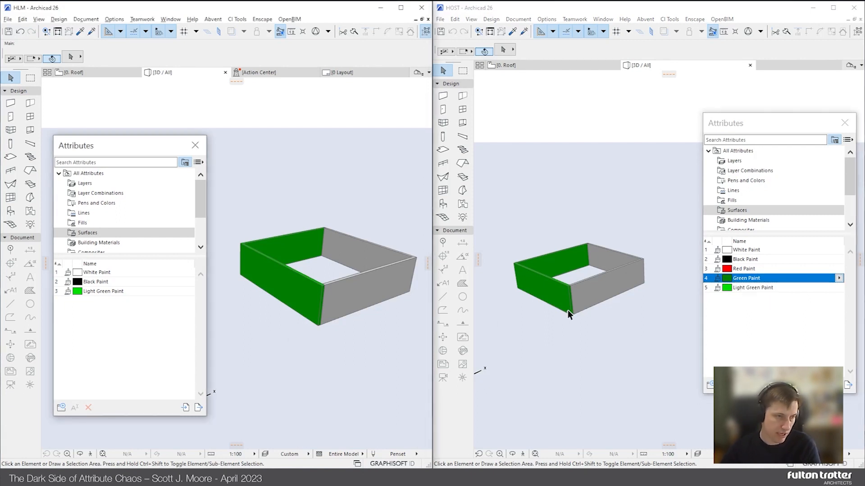
{"action": "left_click", "coordinate": [613, 328]}
{"action": "left_click", "coordinate": [584, 331]}
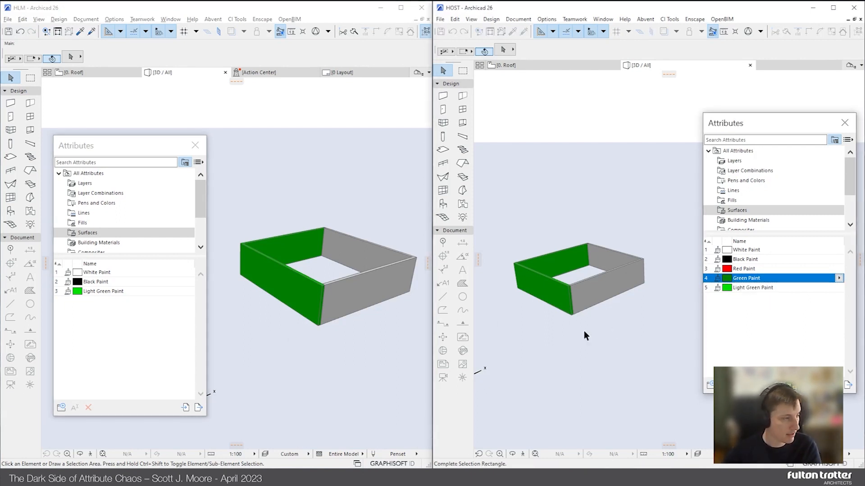
{"action": "left_click", "coordinate": [584, 331]}
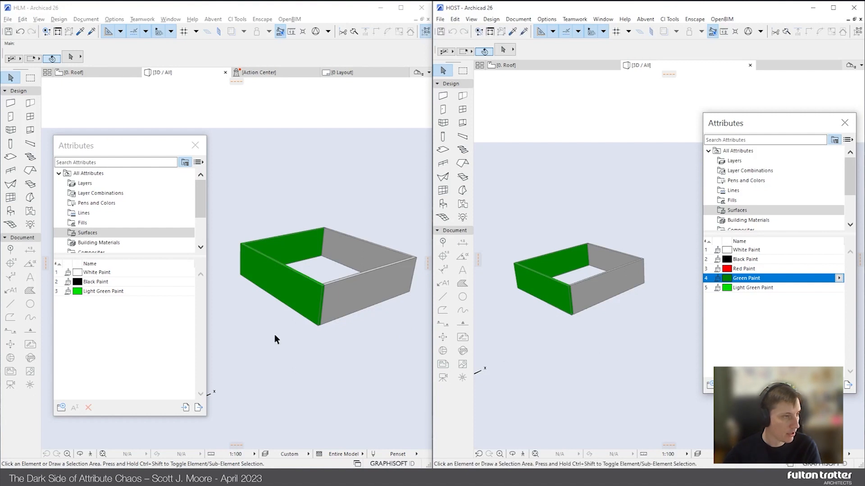
Rename the Light Green Paint surface in the HLM project to Light Green Paint DULUX CODE #####
{"action": "left_click", "coordinate": [111, 292]}
{"action": "right_click", "coordinate": [111, 292]}
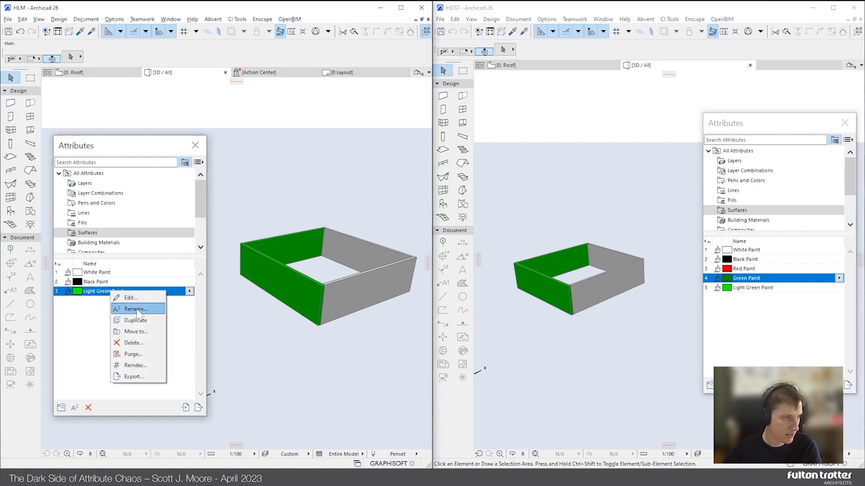
{"action": "left_click", "coordinate": [143, 312]}
{"action": "key", "text": "End"}
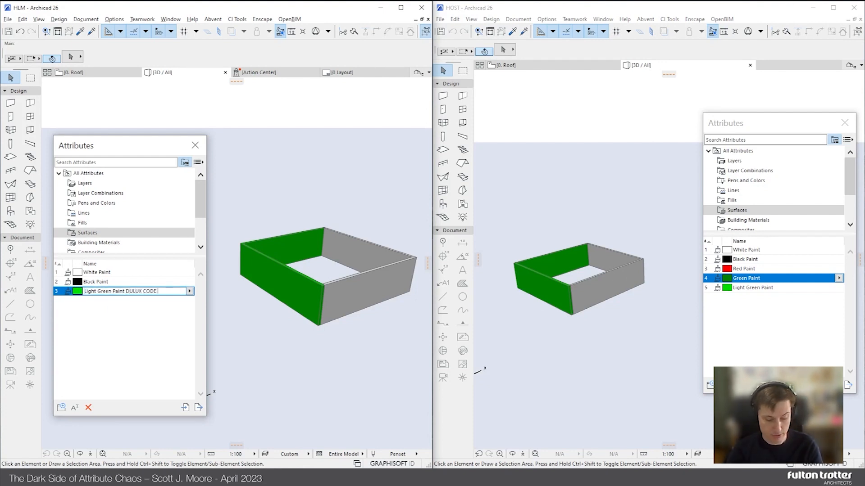
{"action": "type", "text": "DULUX CODE #####"}
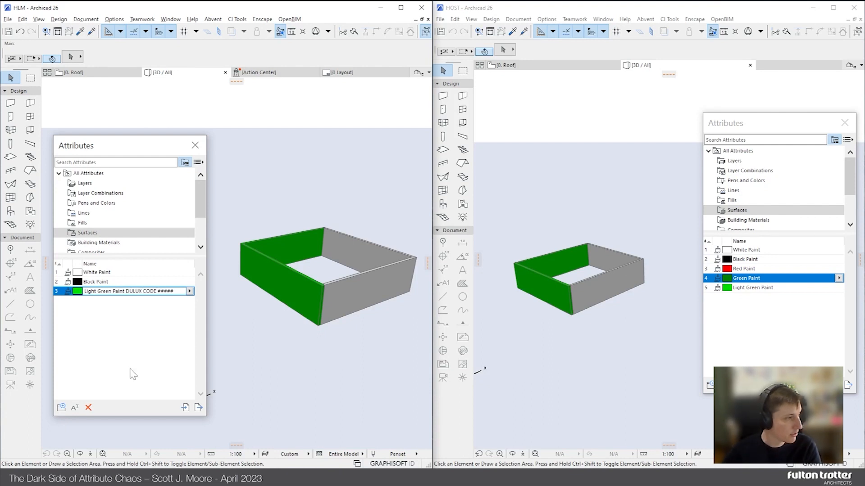
{"action": "key", "text": "Return"}
{"action": "left_click", "coordinate": [243, 344]}
{"action": "left_click", "coordinate": [243, 356]}
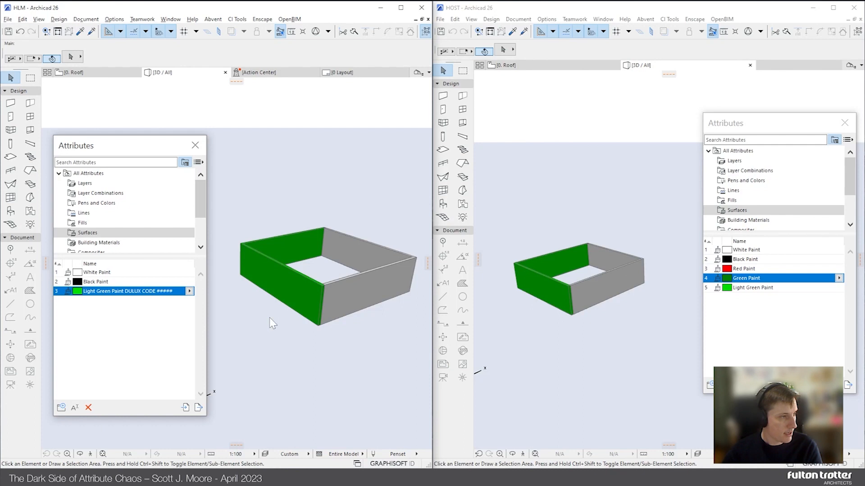
{"action": "left_click", "coordinate": [288, 271]}
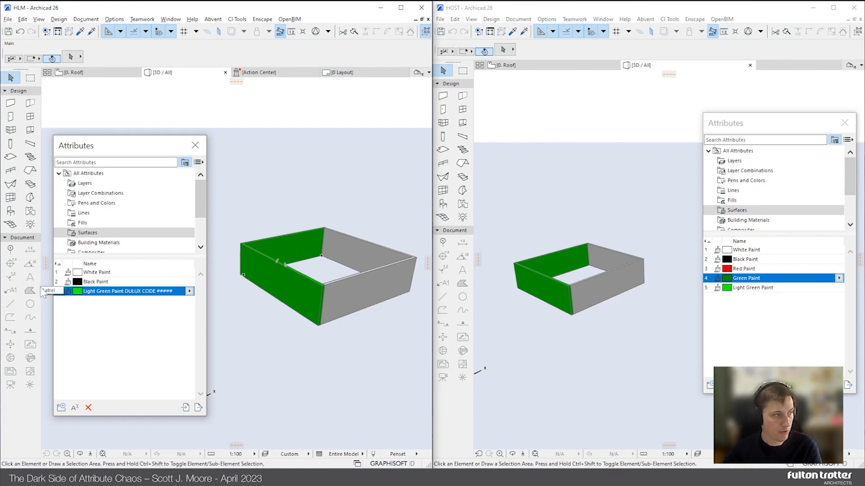
Update the HLM.pln hotlink in HOST after the DULUX CODE rename and check the green paint entries in its surface list
{"action": "left_click", "coordinate": [440, 18]}
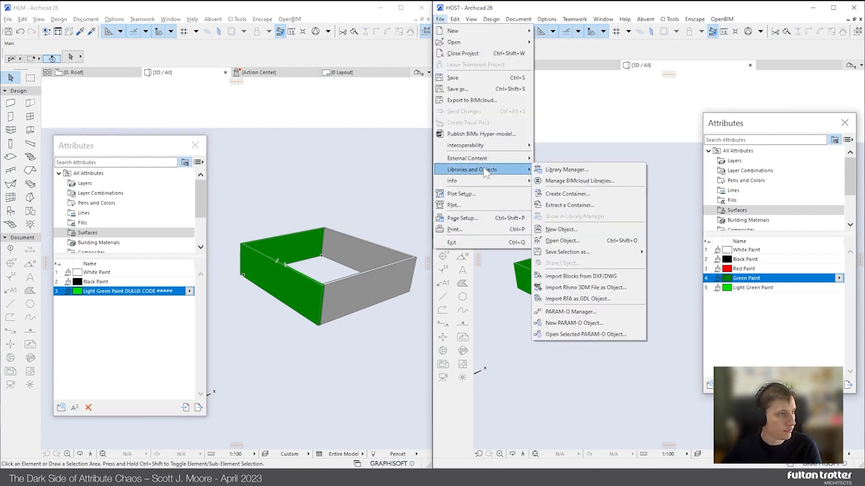
{"action": "mouse_move", "coordinate": [491, 158]}
{"action": "left_click", "coordinate": [566, 169]}
{"action": "left_click", "coordinate": [228, 214]}
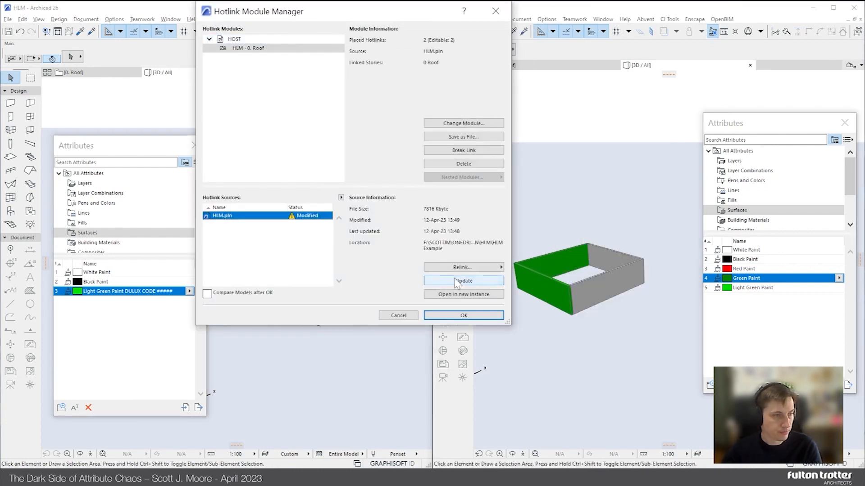
{"action": "left_click", "coordinate": [456, 282]}
{"action": "left_click", "coordinate": [463, 315]}
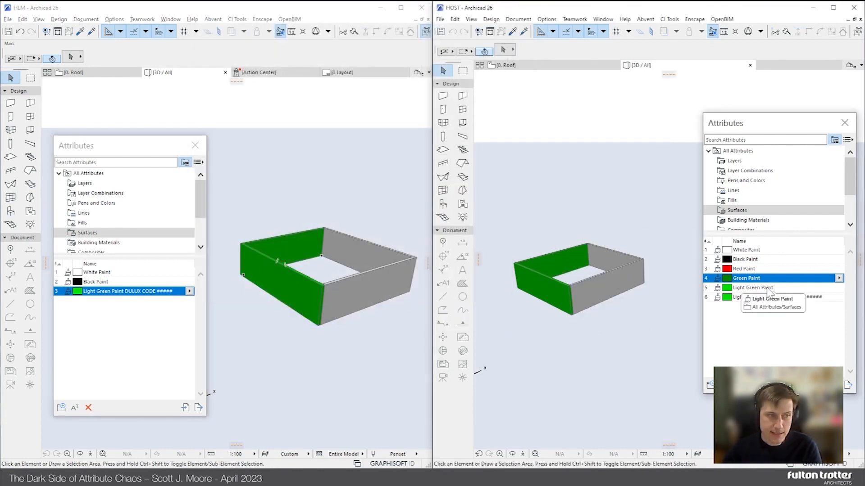
{"action": "left_click", "coordinate": [746, 300]}
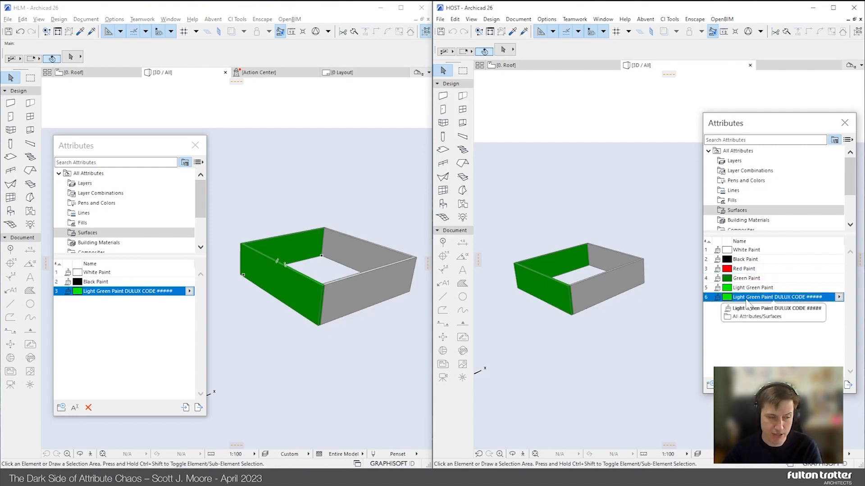
{"action": "left_click", "coordinate": [756, 287]}
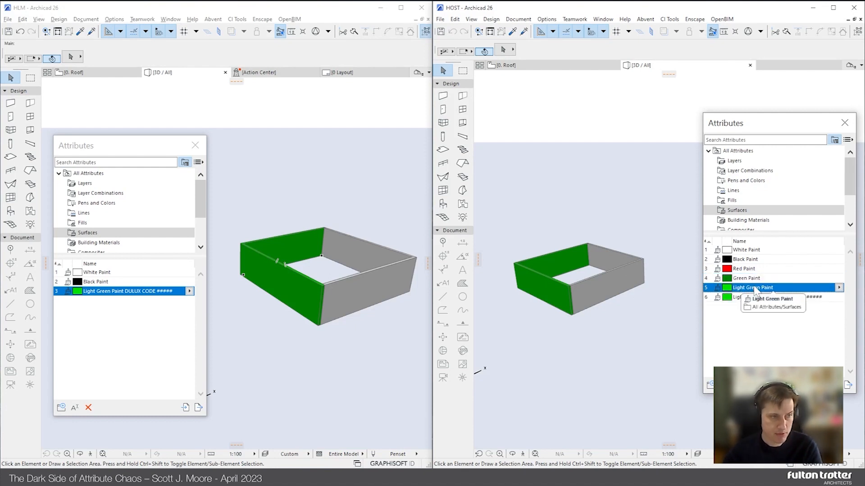
{"action": "left_click", "coordinate": [754, 279]}
{"action": "left_click", "coordinate": [752, 289]}
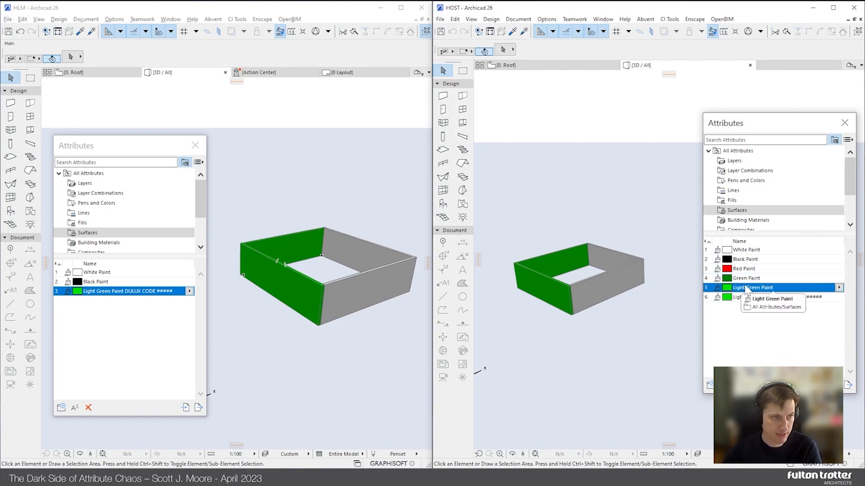
Change the surface color of Light Green Paint DULUX CODE ##### in the HLM project to yellow
{"action": "left_click", "coordinate": [289, 303]}
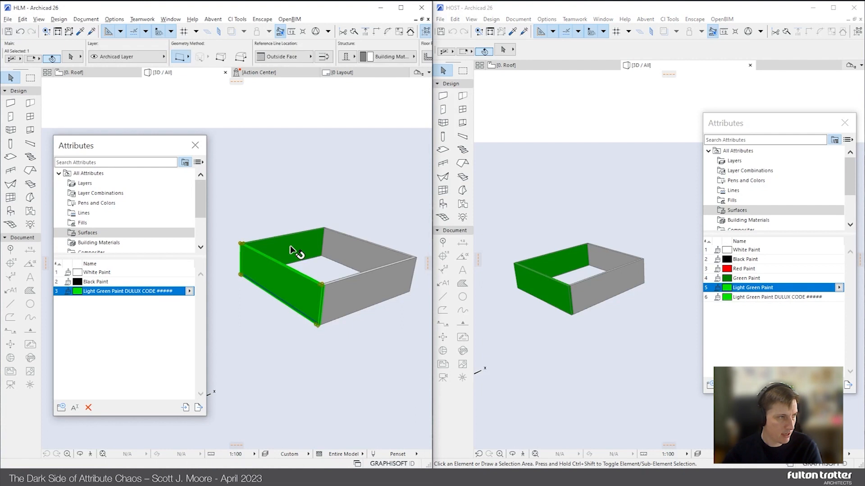
{"action": "double_click", "coordinate": [126, 292]}
{"action": "left_click", "coordinate": [538, 164]}
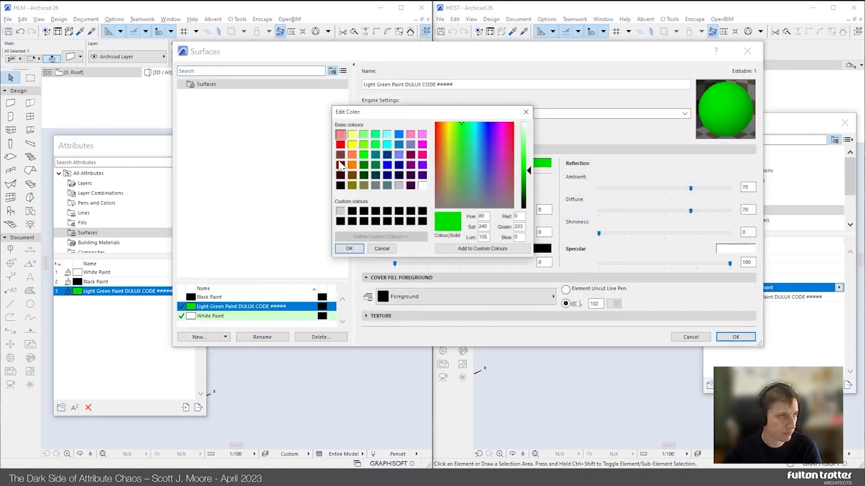
{"action": "left_click", "coordinate": [352, 146]}
{"action": "left_click", "coordinate": [349, 249]}
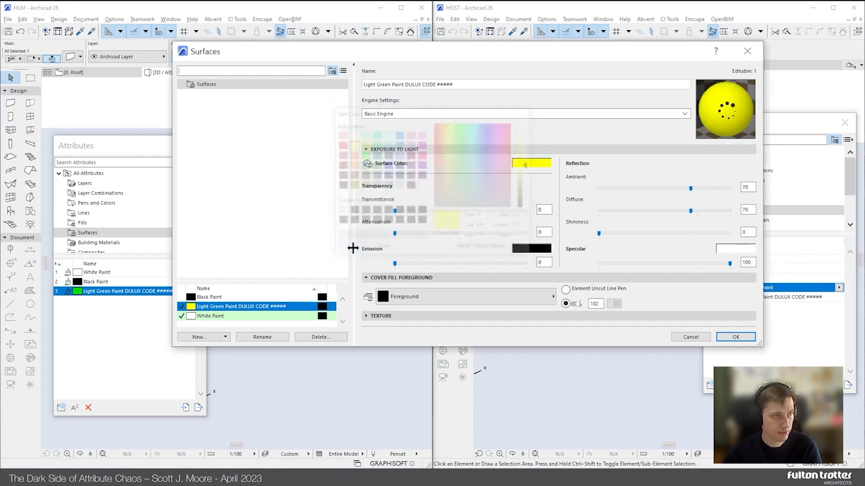
{"action": "left_click", "coordinate": [735, 338]}
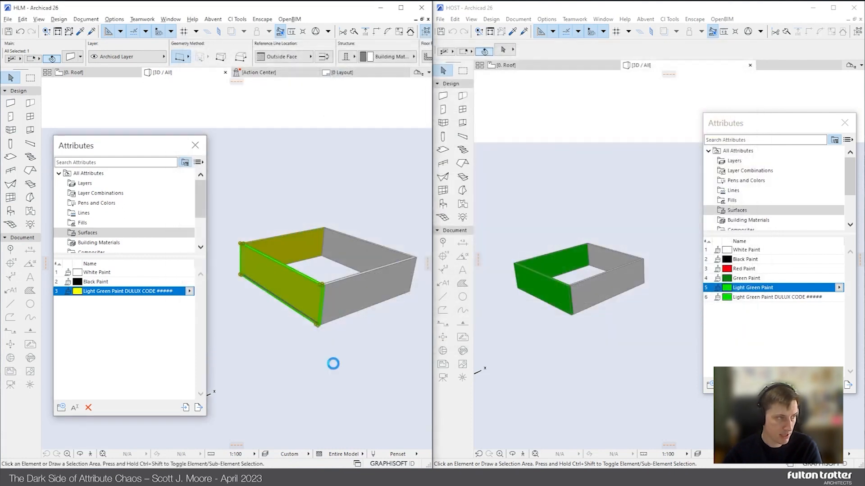
Update the HLM hotlink in HOST after the yellow color change and compare the walls' color
{"action": "left_click", "coordinate": [626, 347]}
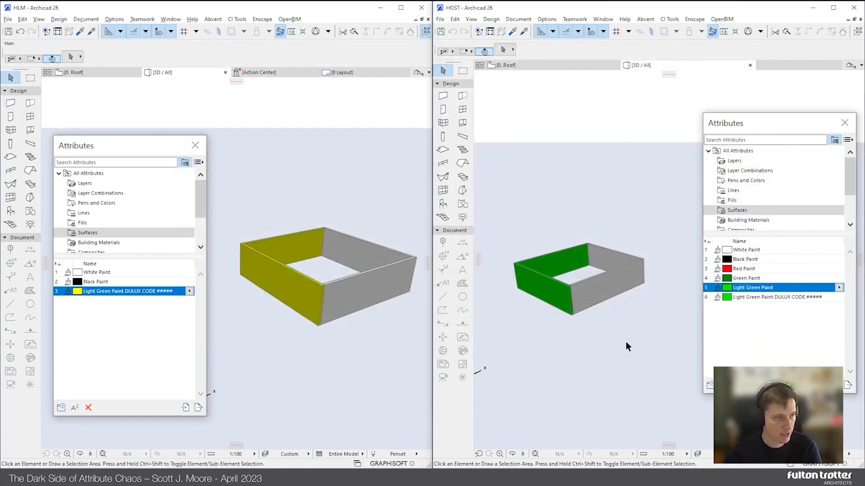
{"action": "left_click", "coordinate": [440, 19]}
{"action": "mouse_move", "coordinate": [483, 158]}
{"action": "left_click", "coordinate": [572, 204]}
{"action": "left_click", "coordinate": [483, 317]}
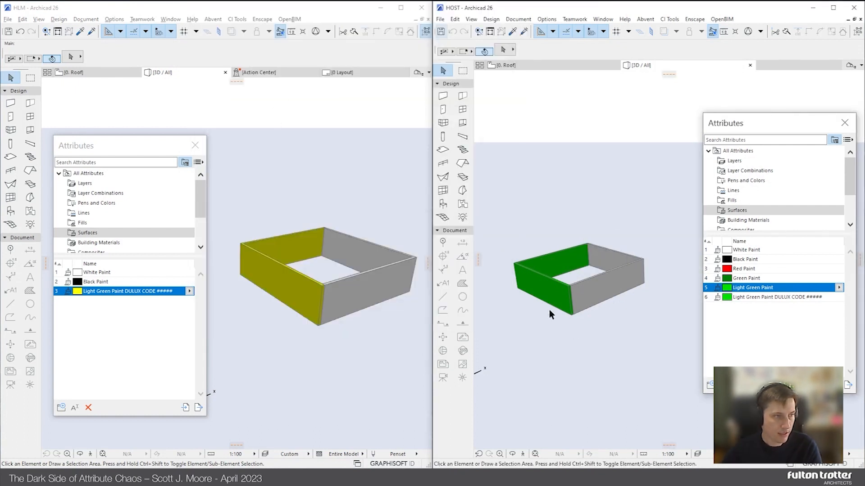
{"action": "mouse_move", "coordinate": [554, 261]}
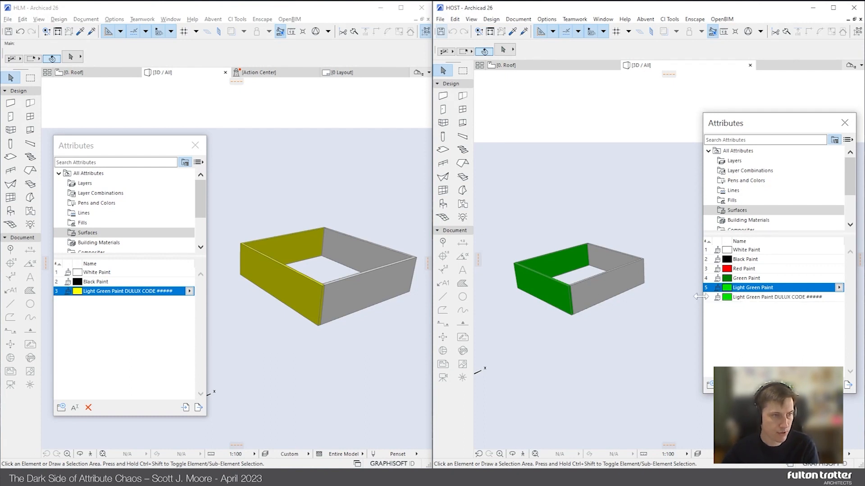
Select the two yellow walls in HLM and the hotlinked walls in HOST to compare their surfaces
{"action": "left_click", "coordinate": [280, 254]}
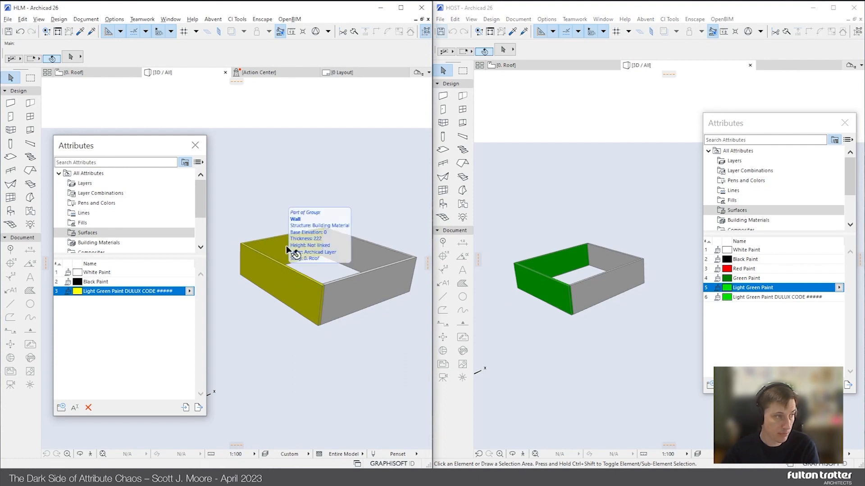
{"action": "left_click", "coordinate": [287, 243]}
{"action": "left_click", "coordinate": [287, 242], "text": "shift"}
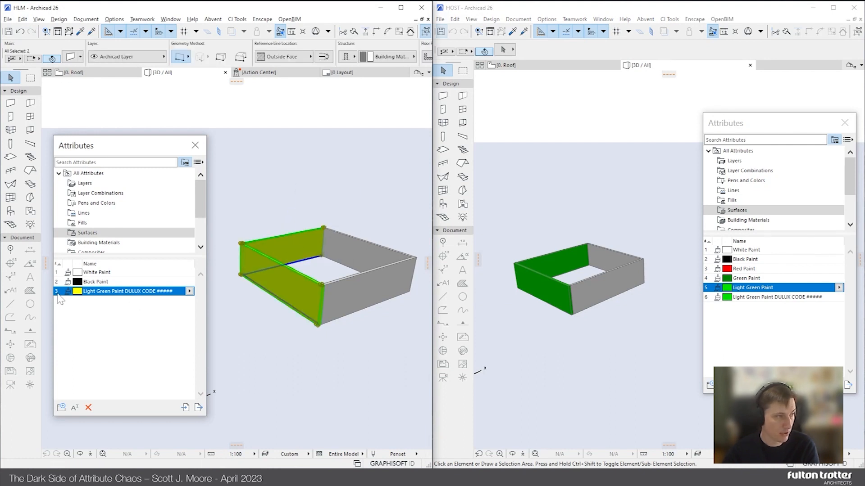
{"action": "left_click", "coordinate": [613, 316]}
{"action": "left_click", "coordinate": [549, 285]}
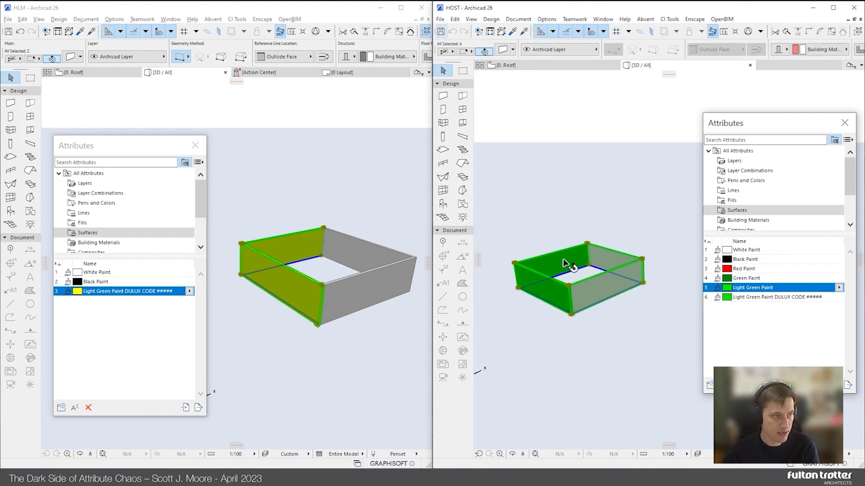
{"action": "left_click", "coordinate": [642, 363]}
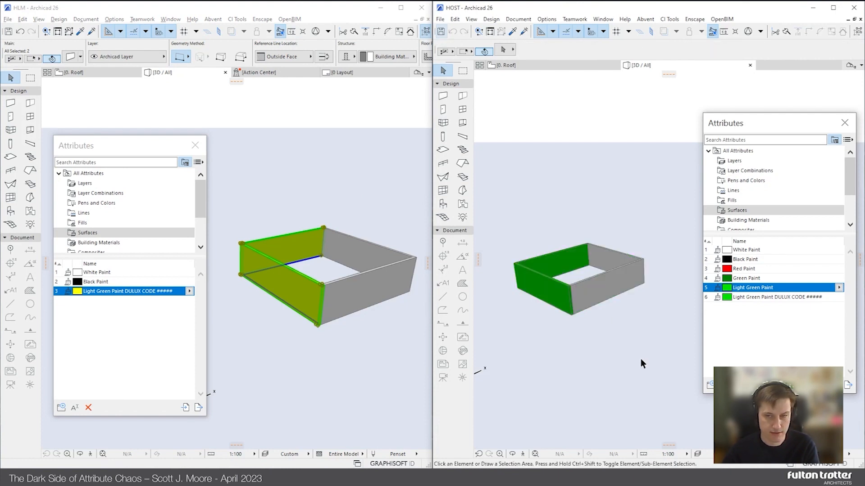
{"action": "left_click", "coordinate": [366, 241]}
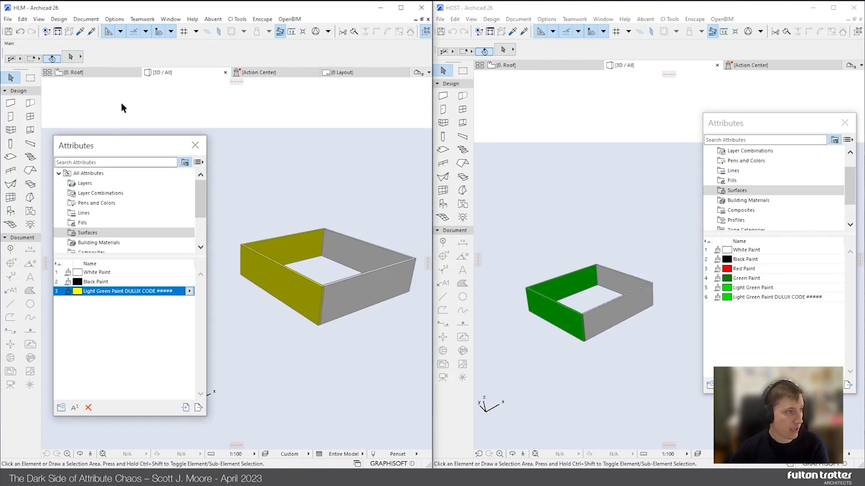
Create a surface named Blue Paint in the HLM project by duplicating White Paint, and set its surface color to blue
{"action": "left_click", "coordinate": [114, 18]}
{"action": "mouse_move", "coordinate": [135, 33]}
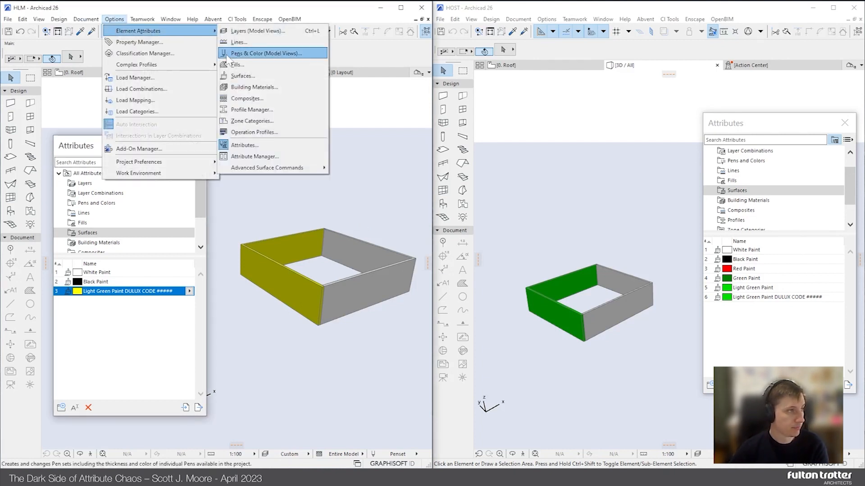
{"action": "left_click", "coordinate": [249, 75]}
{"action": "left_click", "coordinate": [202, 337]}
{"action": "type", "text": "Blue Paint"}
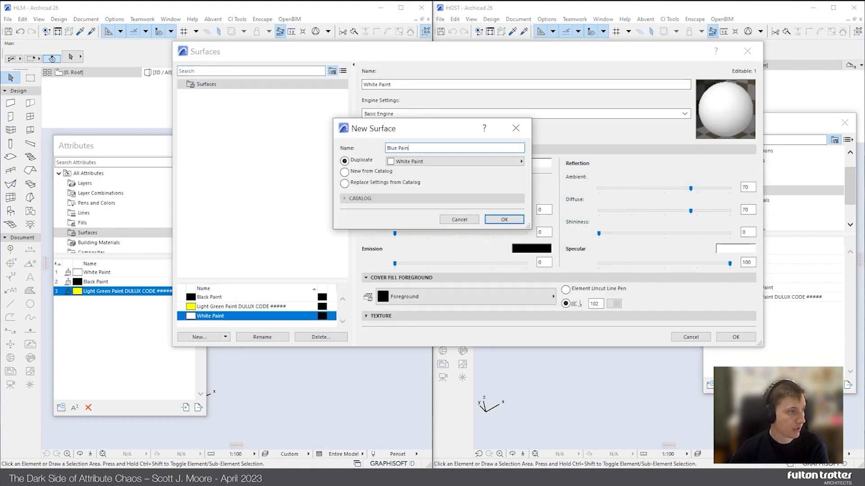
{"action": "key", "text": "Return"}
{"action": "double_click", "coordinate": [533, 167]}
{"action": "left_click", "coordinate": [393, 166]}
{"action": "left_click", "coordinate": [350, 247]}
{"action": "left_click", "coordinate": [736, 337]}
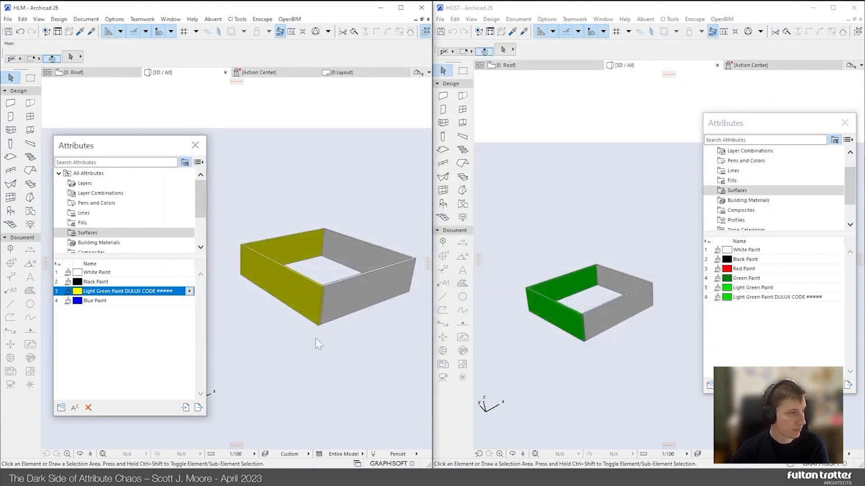
Apply the Blue Paint surface to the two yellow walls in the HLM project
{"action": "left_click", "coordinate": [294, 285]}
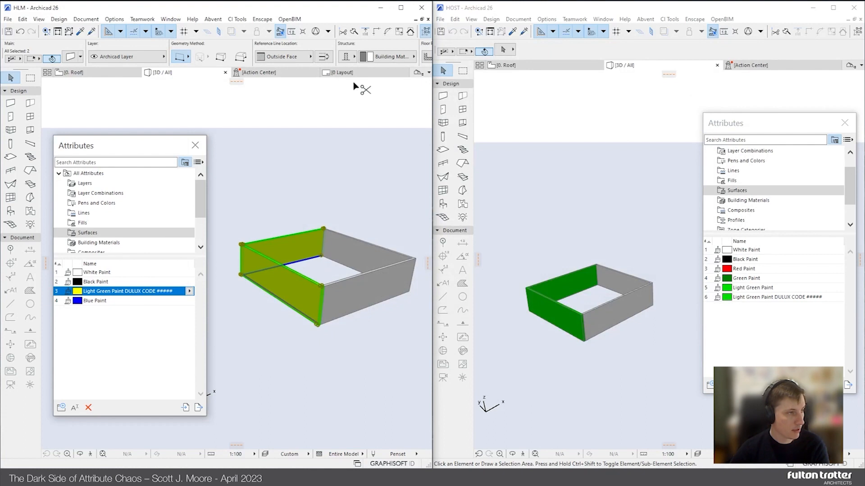
{"action": "key", "text": "ctrl+t"}
{"action": "left_click", "coordinate": [211, 276]}
{"action": "left_click", "coordinate": [304, 368]}
{"action": "key", "text": "Return"}
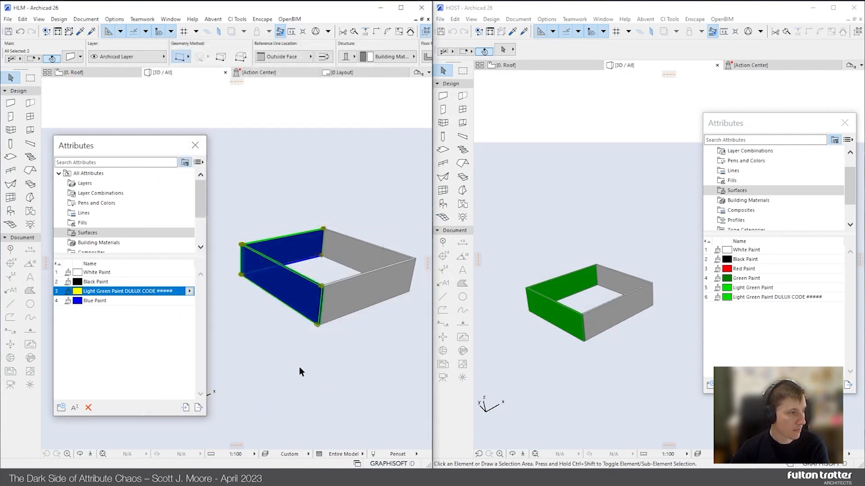
{"action": "key", "text": "Escape"}
Create a surface named Blue Paint in the HOST project by duplicating Red Paint, and set its surface color to black
{"action": "left_click", "coordinate": [732, 346]}
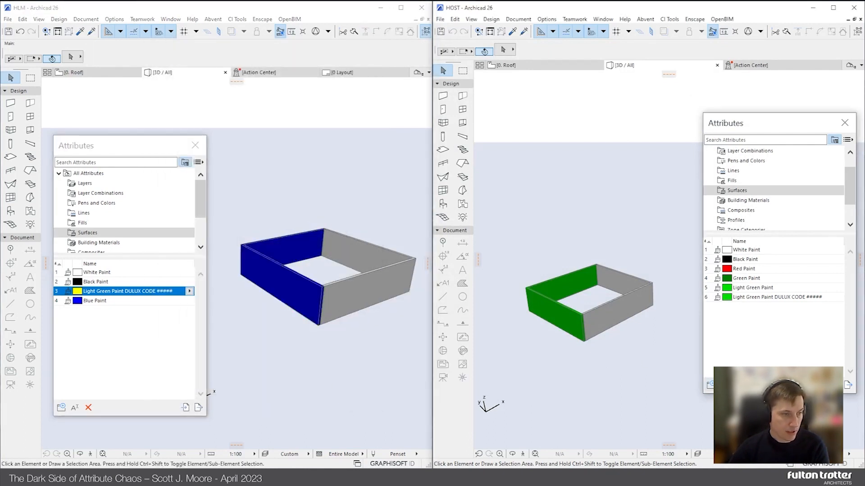
{"action": "left_click", "coordinate": [549, 19]}
{"action": "mouse_move", "coordinate": [560, 32]}
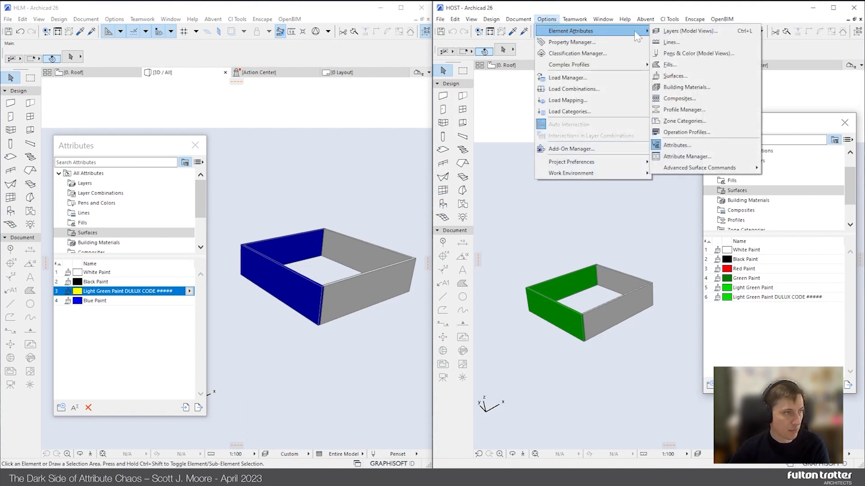
{"action": "left_click", "coordinate": [688, 77]}
{"action": "left_click", "coordinate": [182, 454]}
{"action": "type", "text": "Blue Paint"}
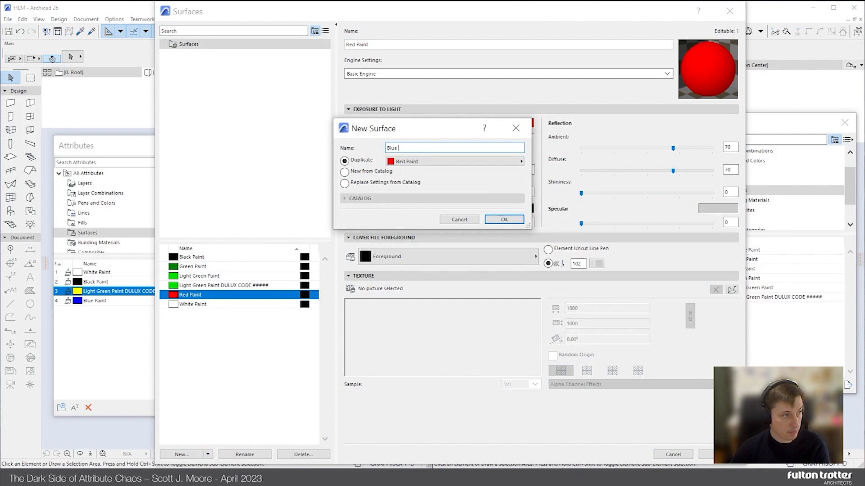
{"action": "key", "text": "Return"}
{"action": "left_click", "coordinate": [514, 122]}
{"action": "left_click", "coordinate": [339, 191]}
{"action": "left_click", "coordinate": [348, 247]}
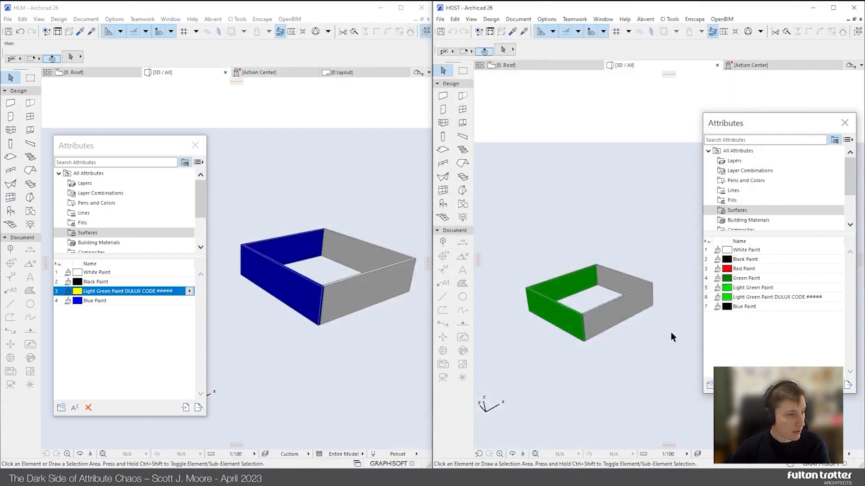
Update the HLM.pln hotlink in HOST to bring in the walls that use Blue Paint
{"action": "left_click", "coordinate": [342, 360]}
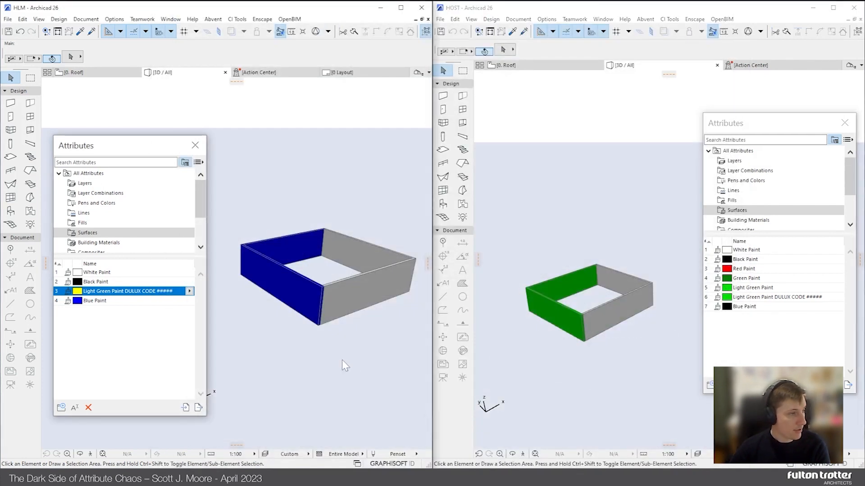
{"action": "left_click", "coordinate": [626, 9]}
{"action": "left_click", "coordinate": [440, 19]}
{"action": "mouse_move", "coordinate": [467, 158]}
{"action": "left_click", "coordinate": [604, 205]}
{"action": "left_click", "coordinate": [255, 215]}
{"action": "left_click", "coordinate": [464, 266]}
{"action": "left_click", "coordinate": [473, 316]}
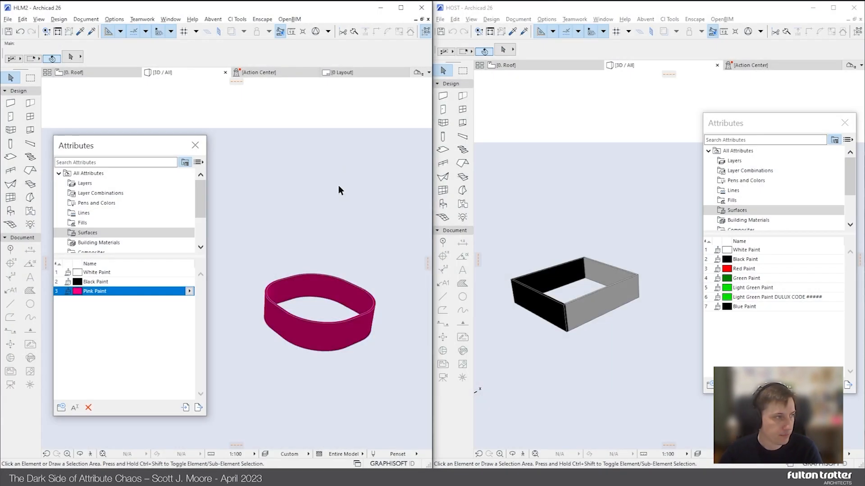
{"action": "left_click", "coordinate": [269, 288]}
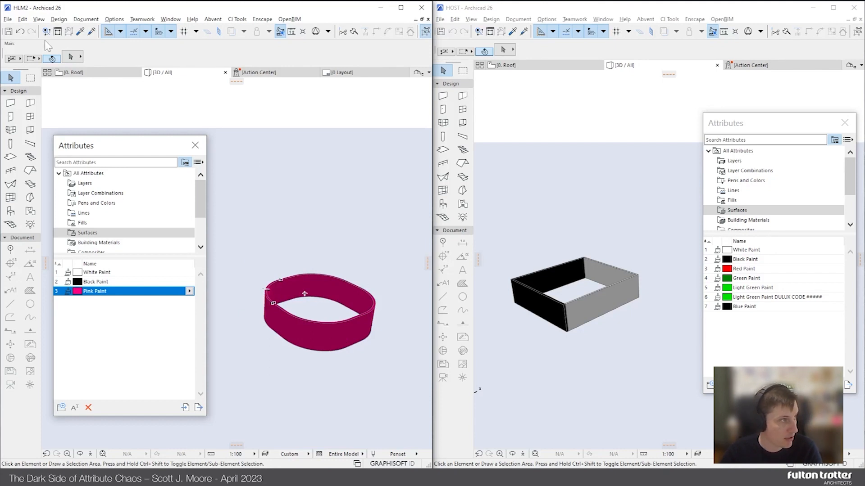
Save the HLM2 project, and switch the HOST project to its 0. Roof floor plan
{"action": "left_click", "coordinate": [8, 18]}
{"action": "left_click", "coordinate": [31, 76]}
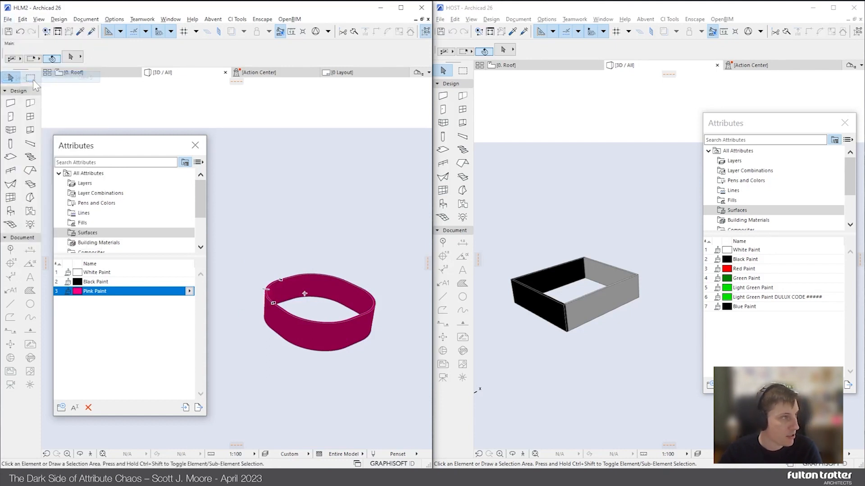
{"action": "left_click", "coordinate": [485, 11]}
{"action": "left_click", "coordinate": [440, 19]}
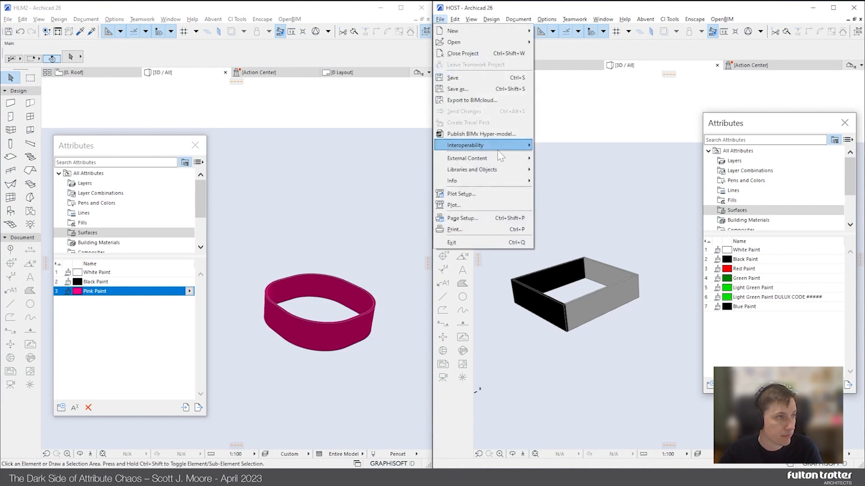
{"action": "left_click", "coordinate": [628, 127]}
{"action": "left_click", "coordinate": [540, 66]}
Place HLM2.pln as a hotlinked module on HOST's roof plan, and view it in 3D beside the square walls
{"action": "left_click", "coordinate": [440, 19]}
{"action": "mouse_move", "coordinate": [467, 158]}
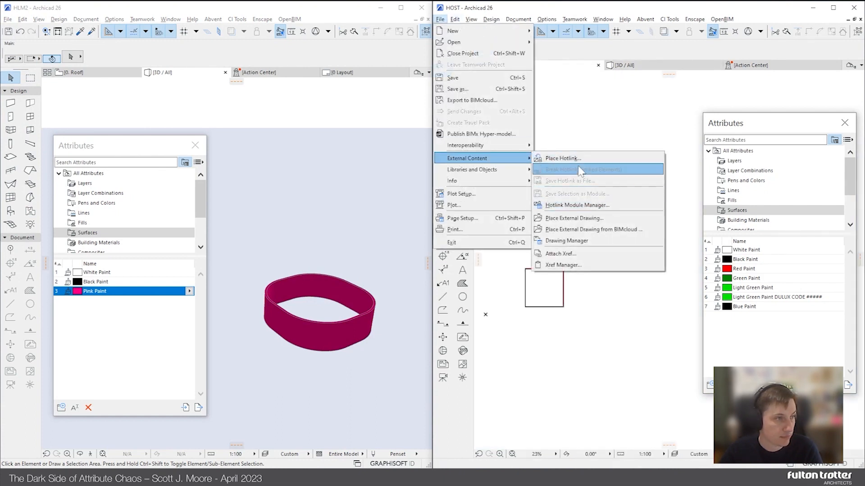
{"action": "left_click", "coordinate": [578, 158]}
{"action": "left_click", "coordinate": [435, 93]}
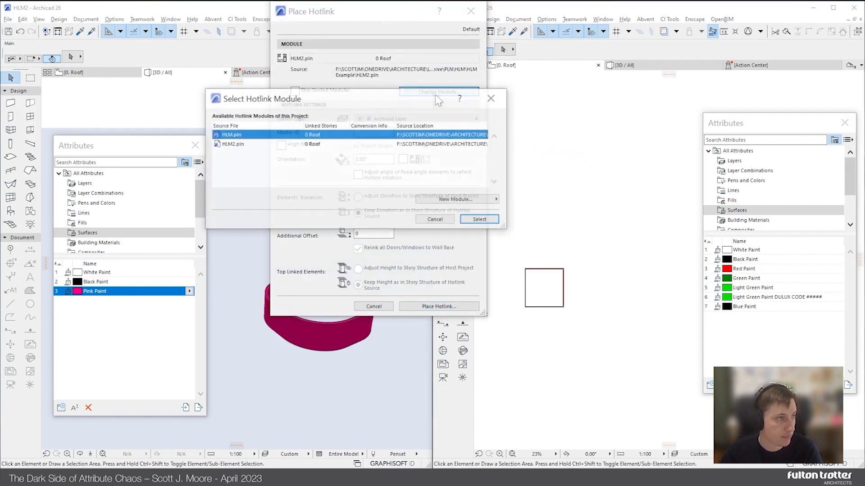
{"action": "left_click", "coordinate": [270, 144]}
{"action": "left_click", "coordinate": [480, 222]}
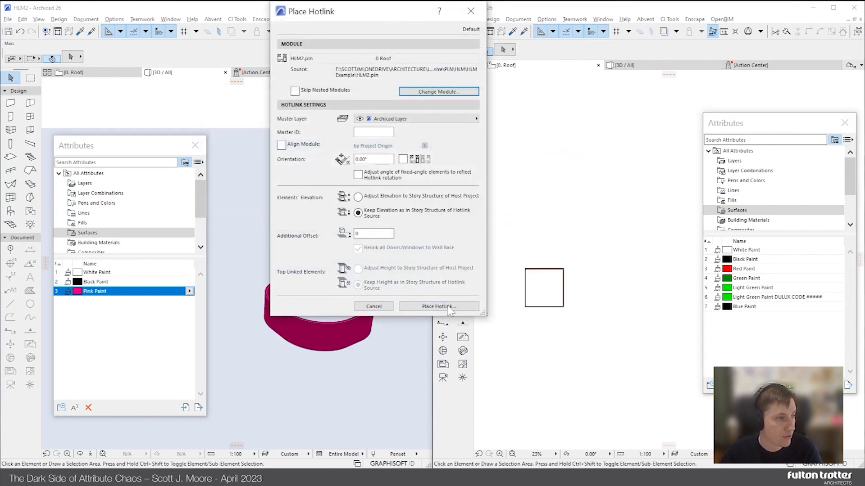
{"action": "left_click", "coordinate": [438, 307]}
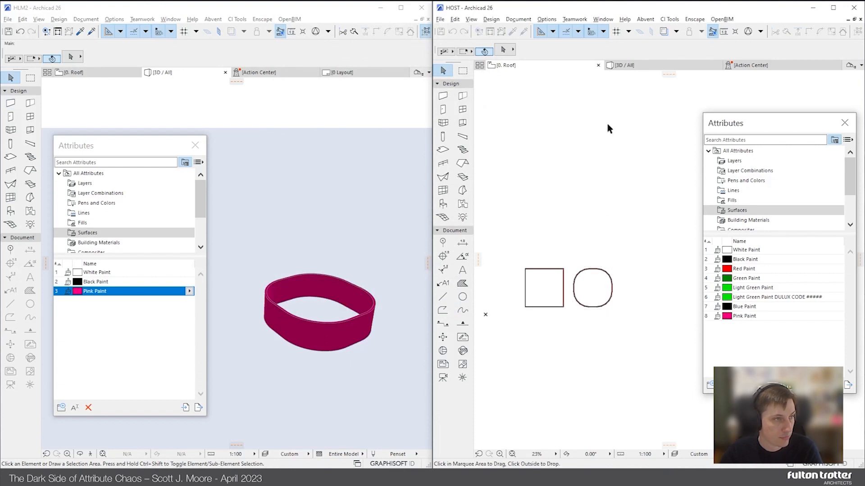
{"action": "left_click", "coordinate": [636, 66]}
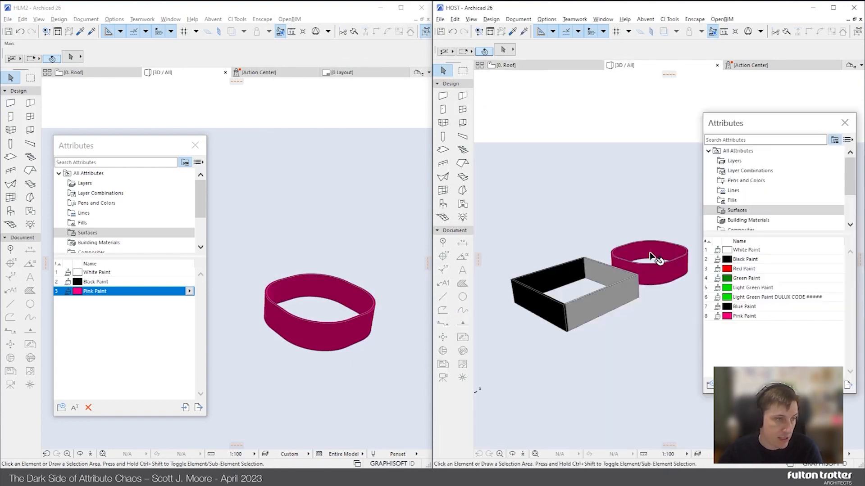
{"action": "middle_click_drag", "start_coordinate": [655, 259], "coordinate": [633, 272], "text": "shift"}
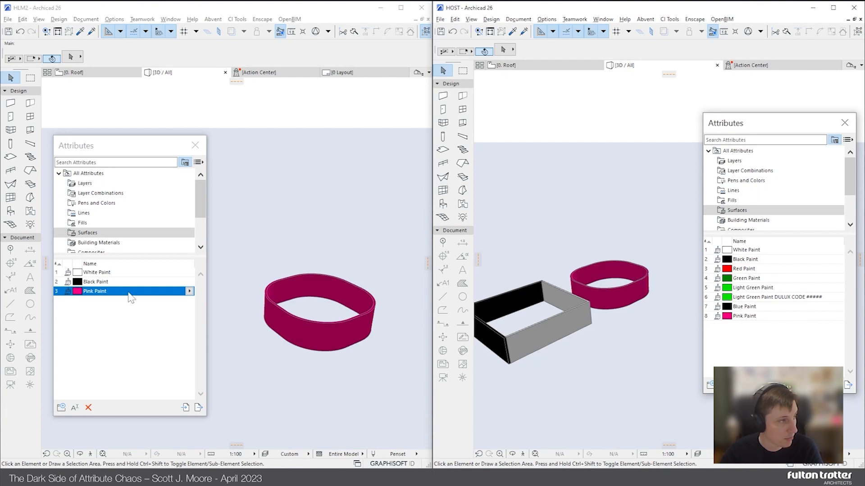
{"action": "middle_click_drag", "start_coordinate": [619, 322], "coordinate": [654, 333]}
{"action": "left_click", "coordinate": [351, 216]}
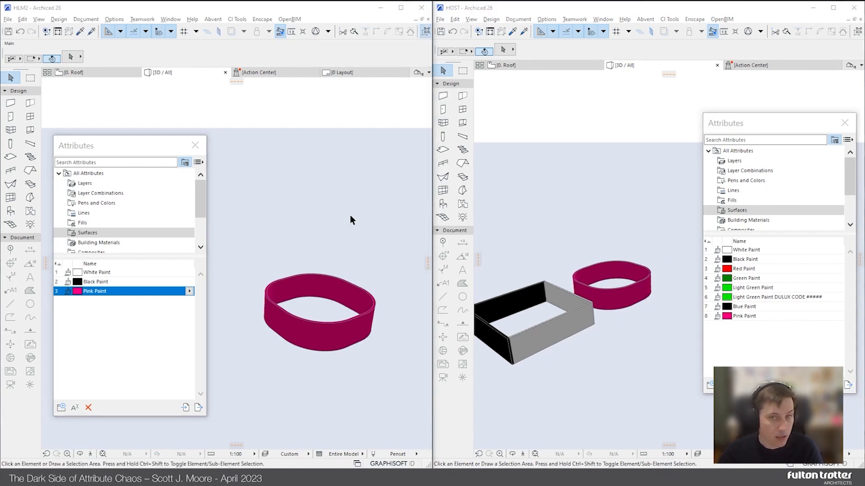
Create a surface named Pink Wall Paint in the HLM project by duplicating White Paint, and set its surface color to light pink
{"action": "key", "text": "alt+Tab"}
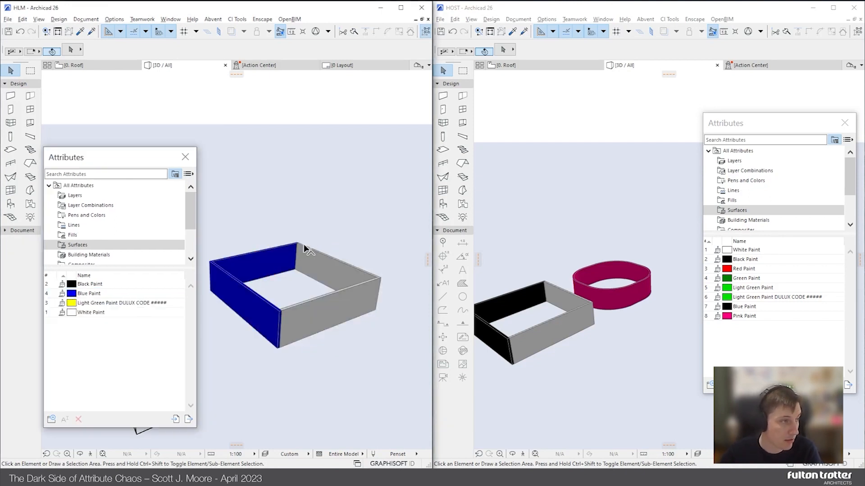
{"action": "right_click", "coordinate": [128, 349]}
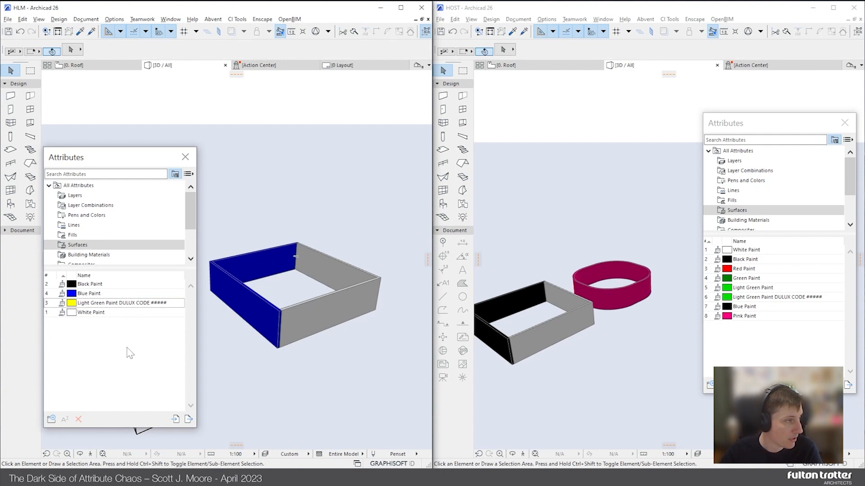
{"action": "left_click", "coordinate": [155, 354]}
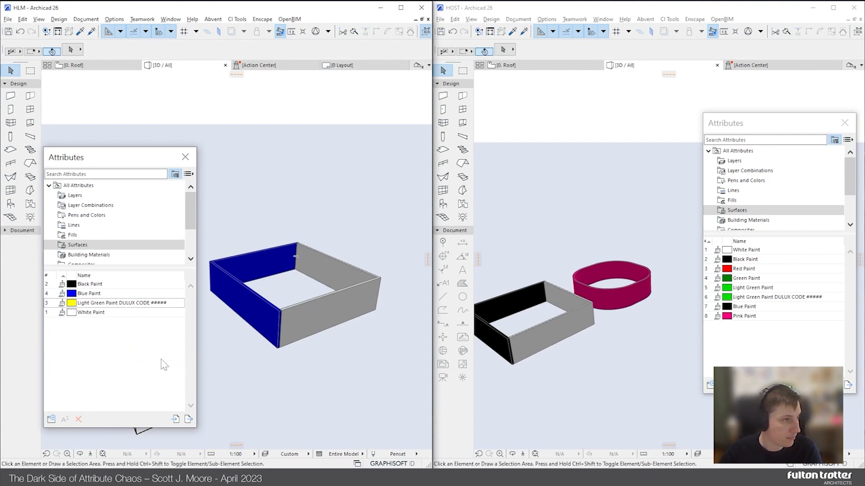
{"action": "left_click", "coordinate": [161, 344]}
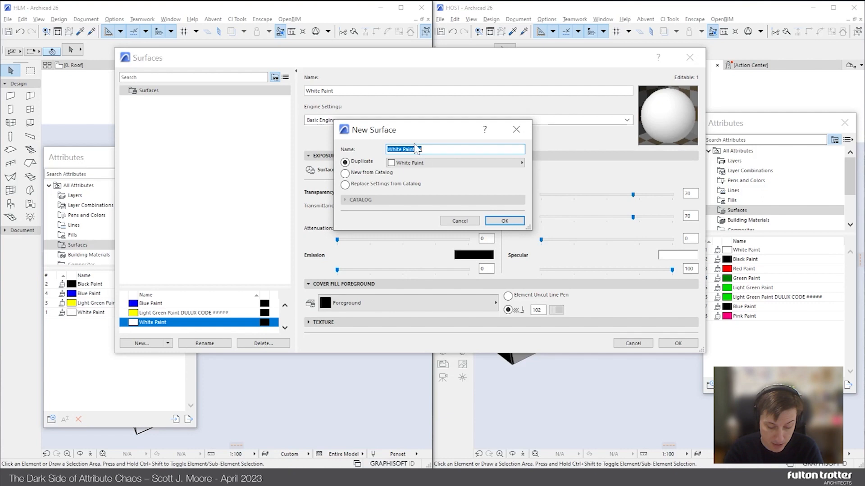
{"action": "type", "text": "P"}
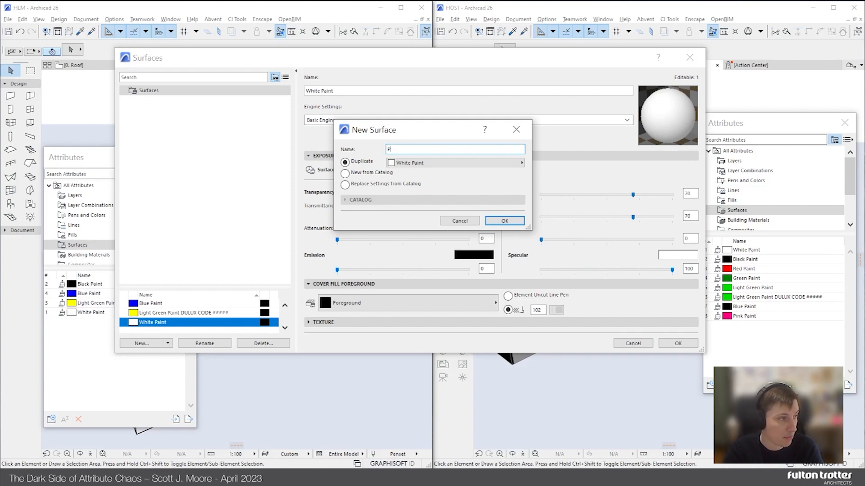
{"action": "type", "text": "ink Wall Pain"}
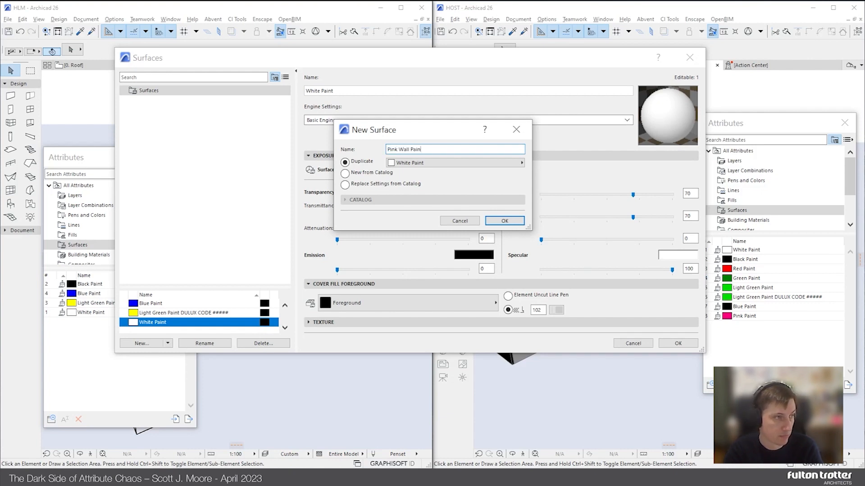
{"action": "type", "text": "t"}
{"action": "key", "text": "Return"}
{"action": "left_click", "coordinate": [471, 167]}
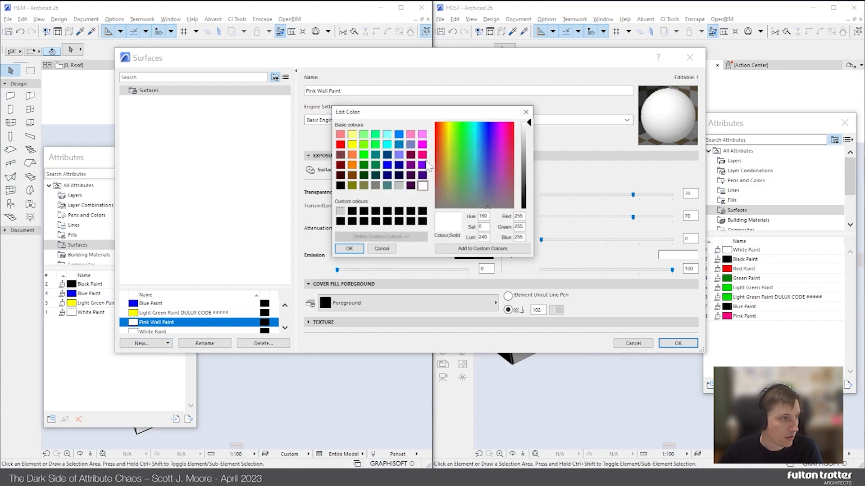
{"action": "left_click", "coordinate": [410, 134]}
{"action": "left_click", "coordinate": [347, 249]}
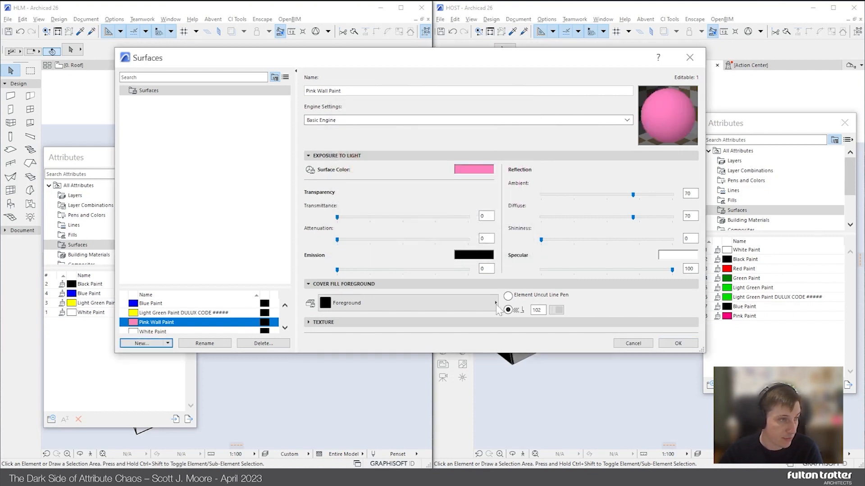
{"action": "left_click", "coordinate": [678, 344]}
Apply the Pink Wall Paint surface to the two blue walls in the HLM project
{"action": "left_click", "coordinate": [248, 290]}
{"action": "left_click", "coordinate": [260, 260], "text": "shift"}
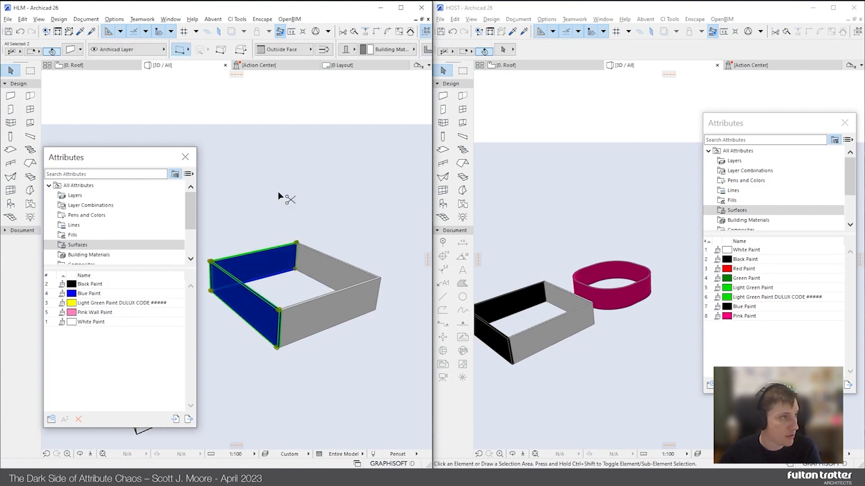
{"action": "key", "text": "ctrl+t"}
{"action": "left_click", "coordinate": [402, 325]}
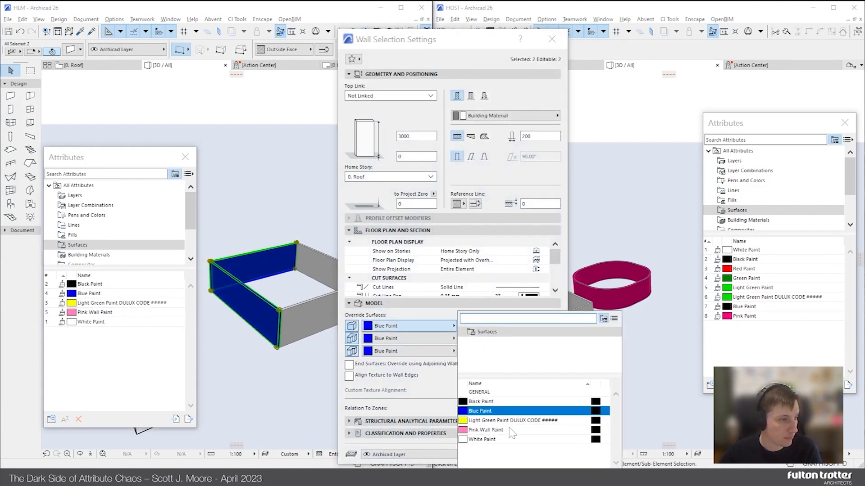
{"action": "left_click", "coordinate": [512, 430]}
{"action": "left_click", "coordinate": [543, 462]}
{"action": "left_click", "coordinate": [312, 371]}
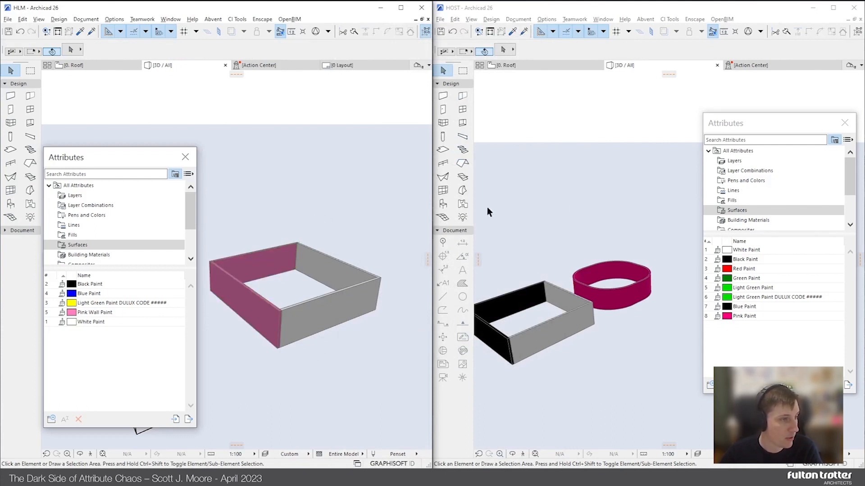
Update the HLM.pln hotlink in HOST to bring in the walls that use Pink Wall Paint
{"action": "left_click", "coordinate": [574, 204]}
{"action": "left_click", "coordinate": [440, 20]}
{"action": "mouse_move", "coordinate": [505, 157]}
{"action": "left_click", "coordinate": [575, 205]}
{"action": "left_click", "coordinate": [238, 216]}
{"action": "left_click", "coordinate": [469, 281]}
{"action": "left_click", "coordinate": [473, 316]}
{"action": "middle_click_drag", "start_coordinate": [573, 354], "coordinate": [636, 356], "text": "shift"}
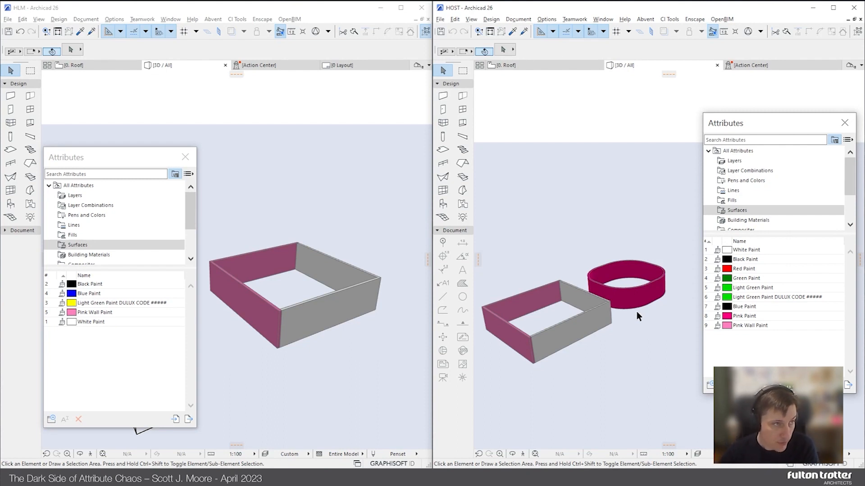
Copy all HOST surfaces, White Paint through Pink Wall Paint, by index into the Attribute Manager's temporary set
{"action": "left_click", "coordinate": [546, 19]}
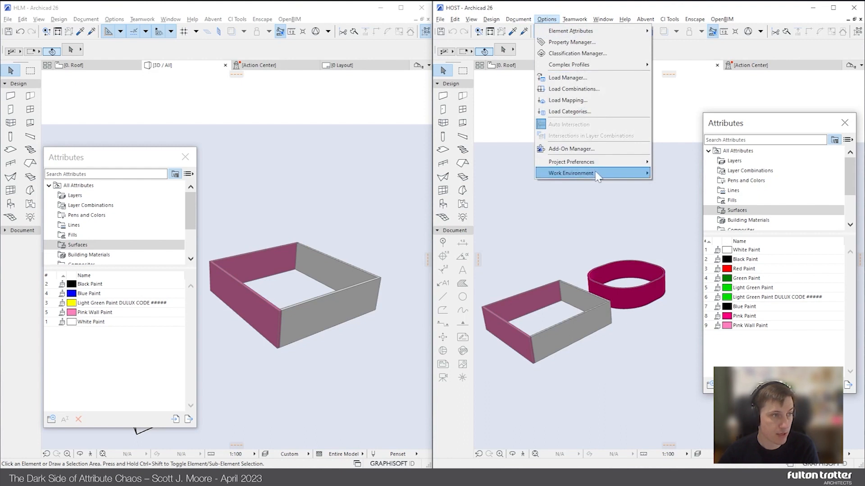
{"action": "mouse_move", "coordinate": [625, 19]}
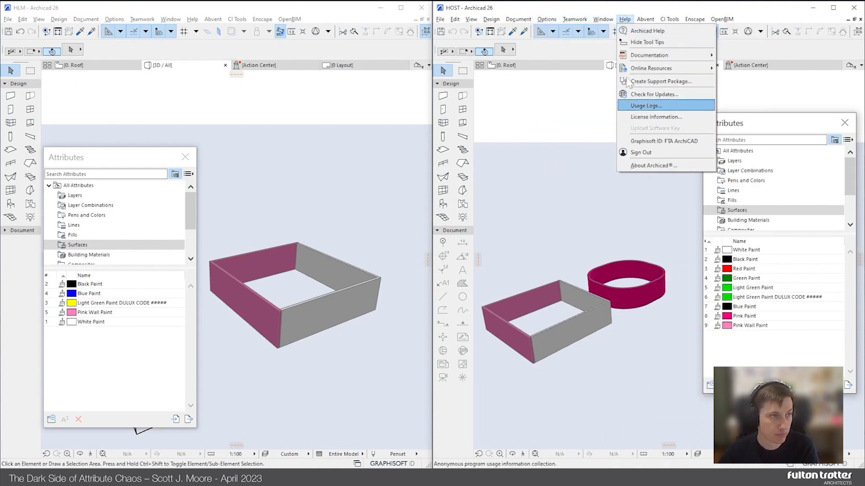
{"action": "mouse_move", "coordinate": [547, 20]}
{"action": "mouse_move", "coordinate": [581, 29]}
{"action": "left_click", "coordinate": [680, 157]}
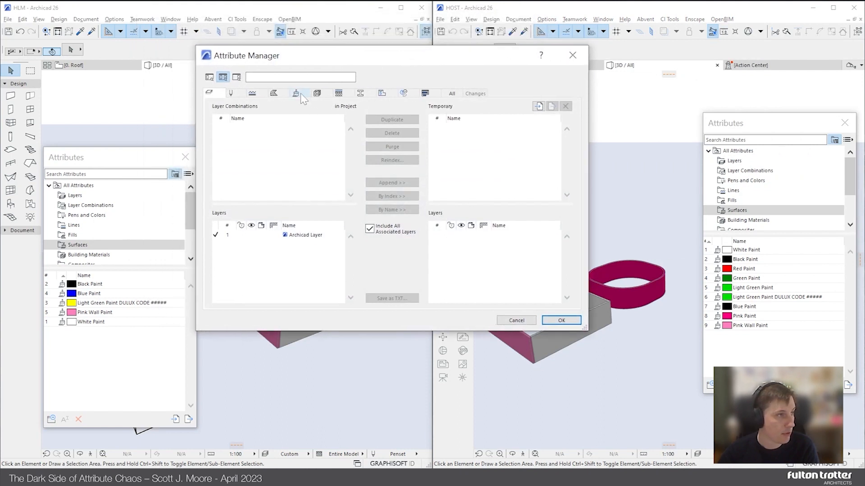
{"action": "left_click", "coordinate": [295, 93]}
{"action": "left_click_drag", "start_coordinate": [587, 332], "coordinate": [652, 406]}
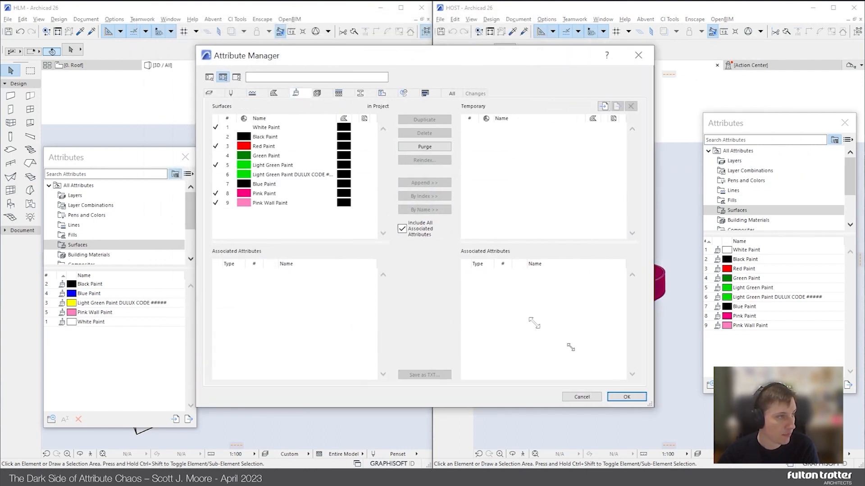
{"action": "left_click", "coordinate": [275, 131]}
{"action": "left_click", "coordinate": [288, 203], "text": "shift"}
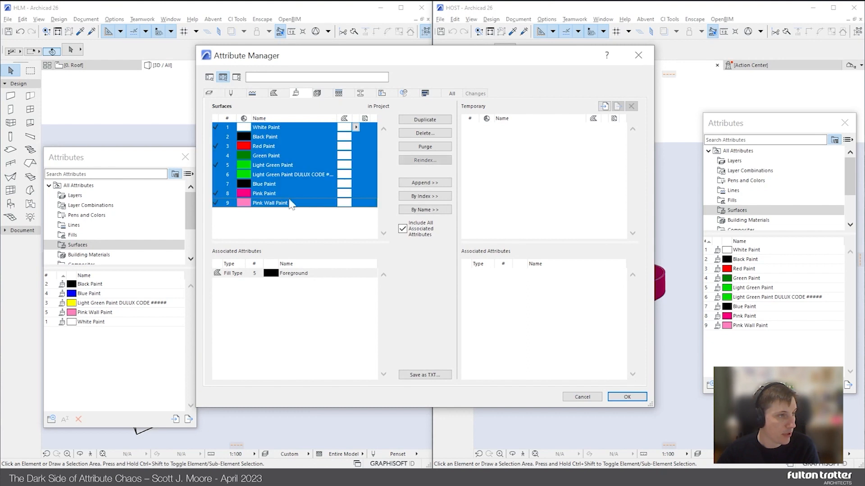
{"action": "left_click", "coordinate": [443, 198]}
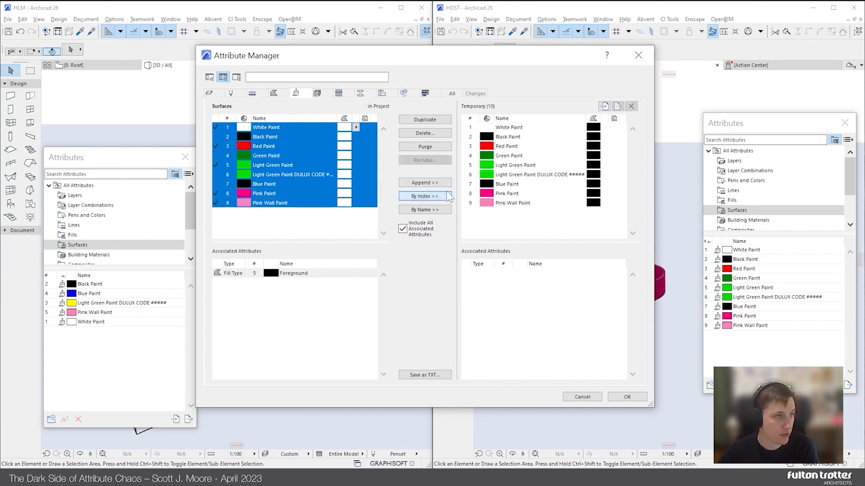
{"action": "left_click", "coordinate": [524, 128]}
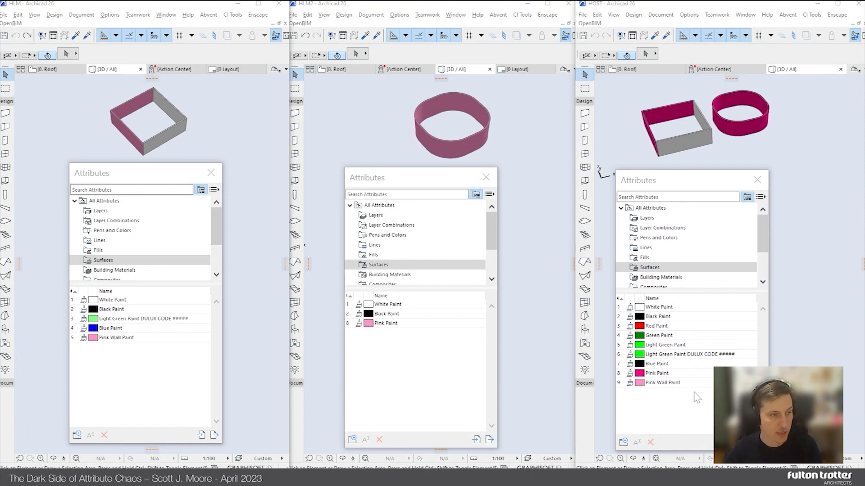
Purge all unused surfaces from the HOST project
{"action": "right_click", "coordinate": [645, 269]}
{"action": "left_click", "coordinate": [667, 299]}
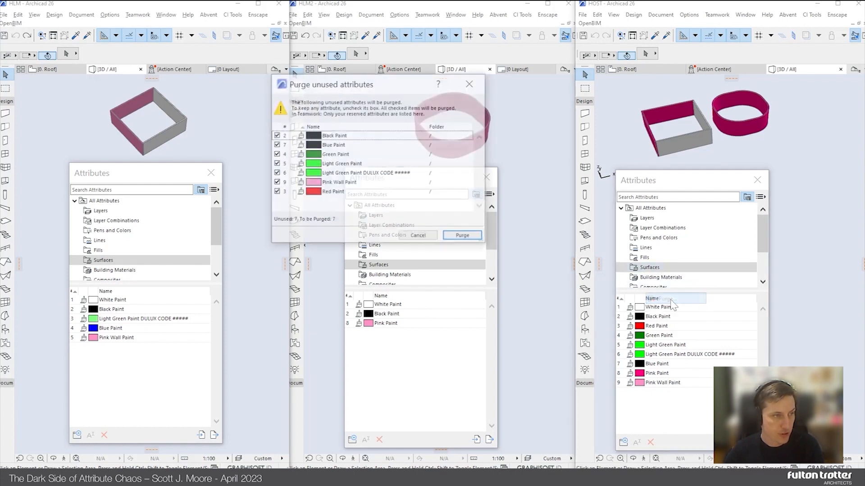
{"action": "left_click_drag", "start_coordinate": [385, 85], "coordinate": [412, 96]}
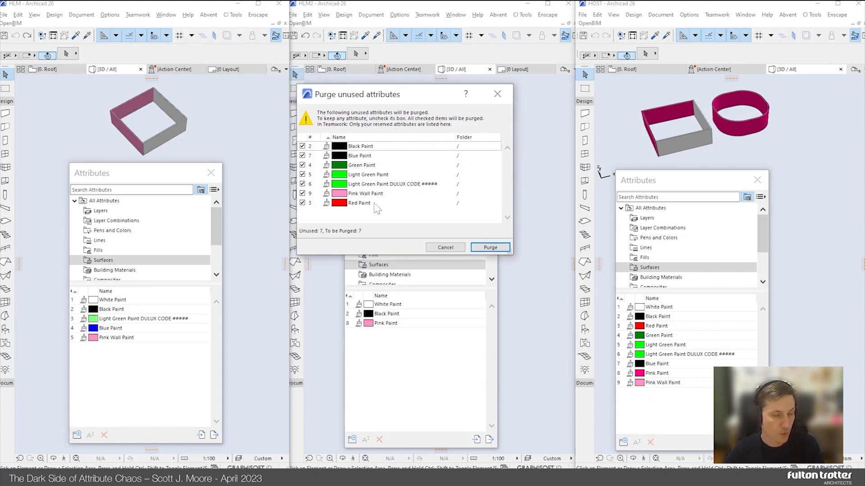
{"action": "left_click", "coordinate": [492, 249]}
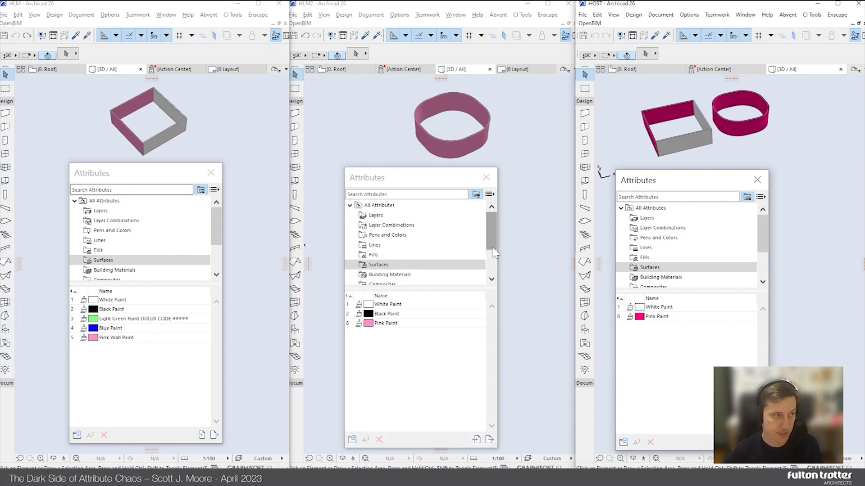
Purge all unused surfaces from the HLM2 and HLM projects
{"action": "left_click", "coordinate": [443, 358]}
{"action": "right_click", "coordinate": [380, 264]}
{"action": "left_click", "coordinate": [405, 297]}
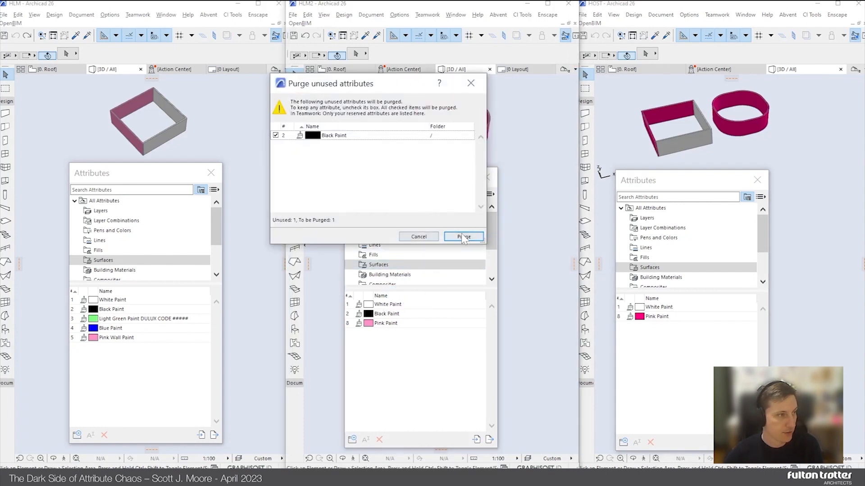
{"action": "left_click", "coordinate": [463, 237]}
{"action": "right_click", "coordinate": [103, 259]}
{"action": "left_click", "coordinate": [128, 293]}
{"action": "left_click", "coordinate": [464, 237]}
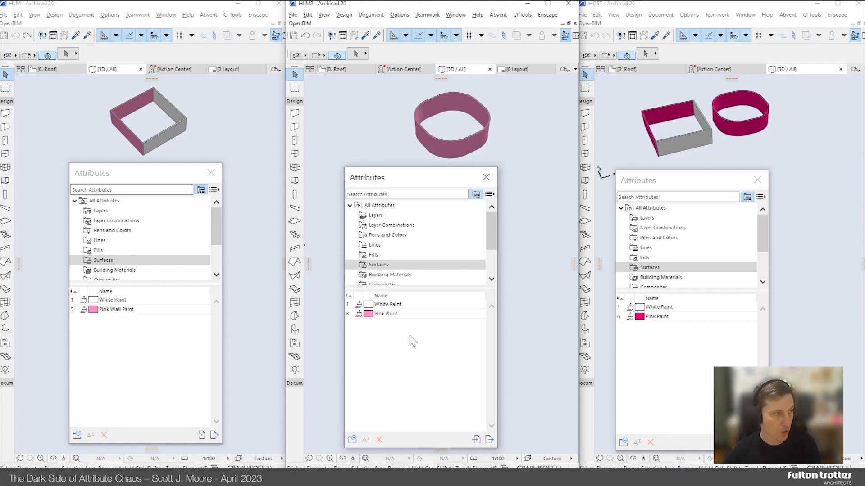
Rename HLM's Pink Wall Paint surface to Pink Paint
{"action": "left_click", "coordinate": [115, 348]}
{"action": "left_click", "coordinate": [118, 311]}
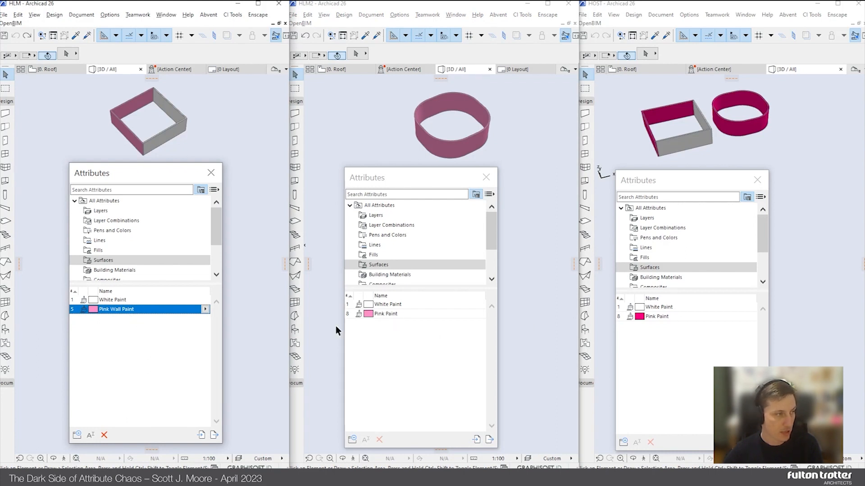
{"action": "right_click", "coordinate": [126, 312]}
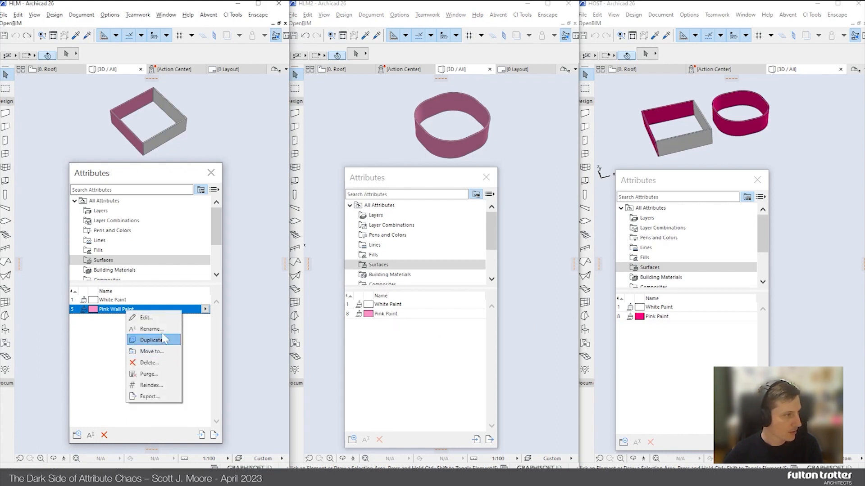
{"action": "left_click", "coordinate": [150, 329]}
{"action": "double_click", "coordinate": [121, 312]}
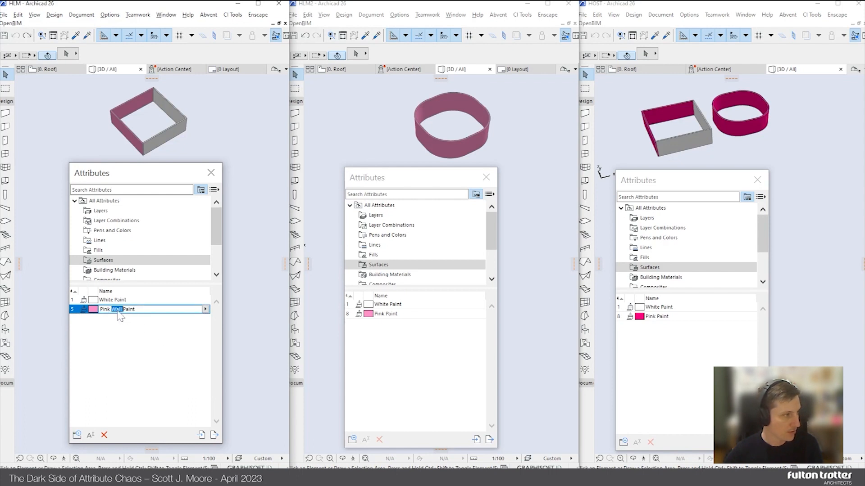
{"action": "key", "text": "BackSpace"}
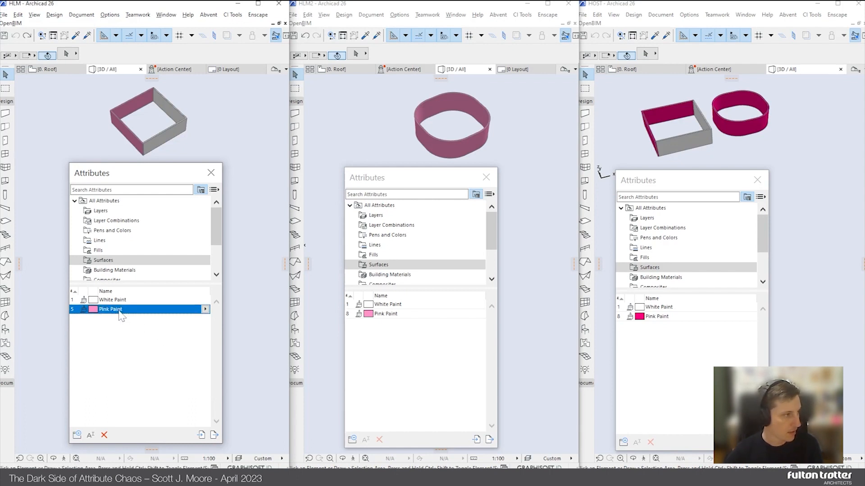
{"action": "left_click", "coordinate": [125, 346]}
Reindex the Pink Paint surface in HLM to index 8, matching HLM2 and HOST
{"action": "left_click", "coordinate": [417, 382]}
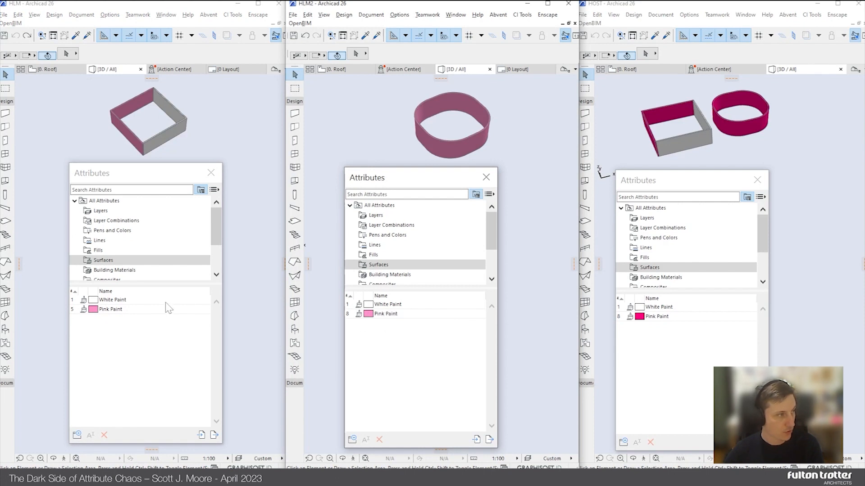
{"action": "left_click", "coordinate": [418, 385]}
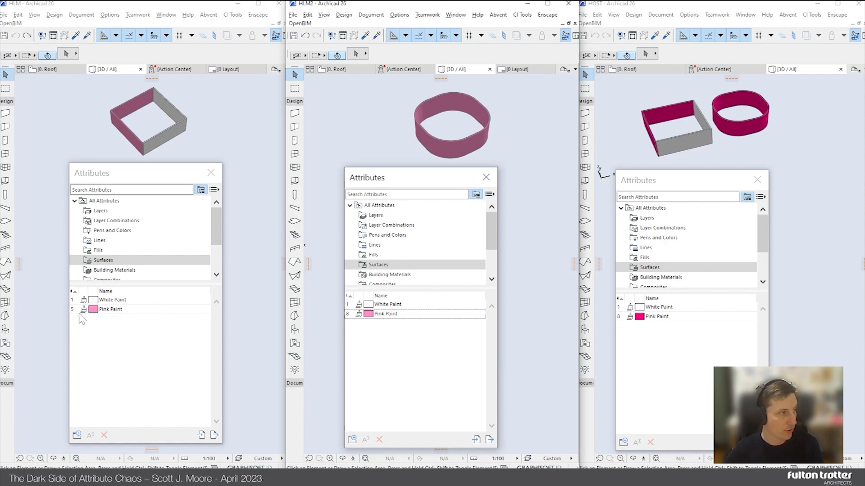
{"action": "left_click", "coordinate": [105, 317]}
{"action": "left_click", "coordinate": [106, 314]}
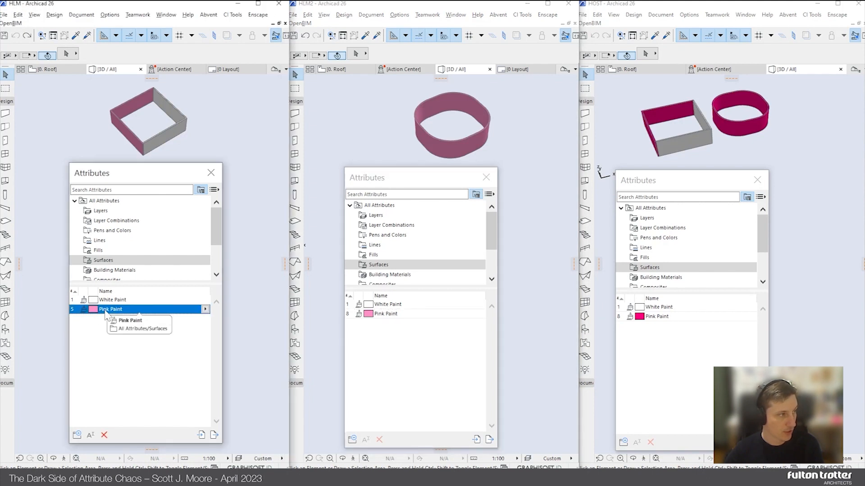
{"action": "right_click", "coordinate": [105, 313]}
{"action": "left_click", "coordinate": [140, 386]}
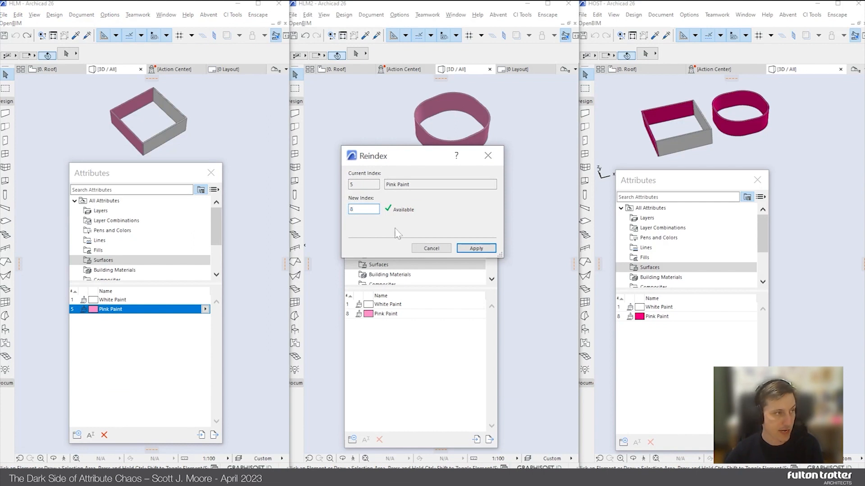
{"action": "left_click", "coordinate": [476, 248]}
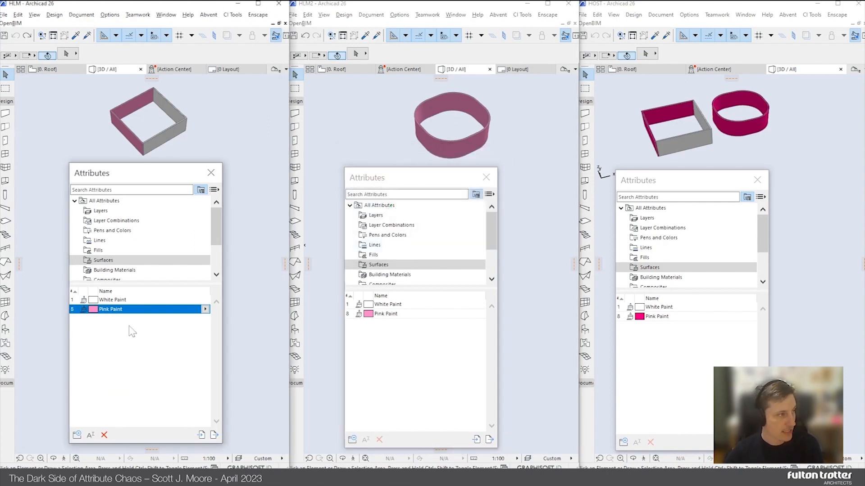
{"action": "left_click", "coordinate": [403, 334]}
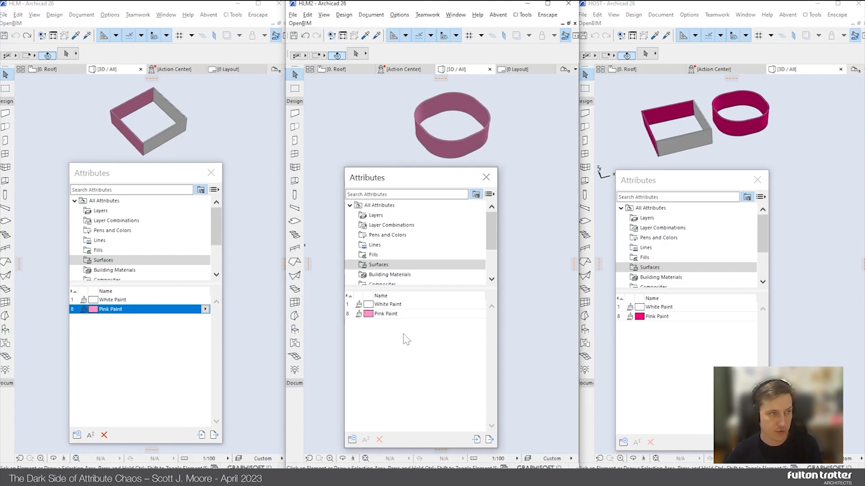
{"action": "left_click", "coordinate": [630, 336]}
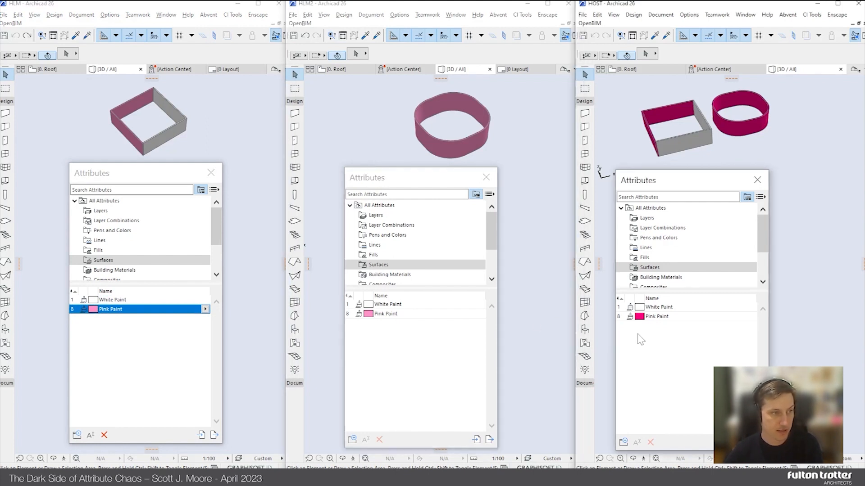
{"action": "left_click", "coordinate": [375, 320]}
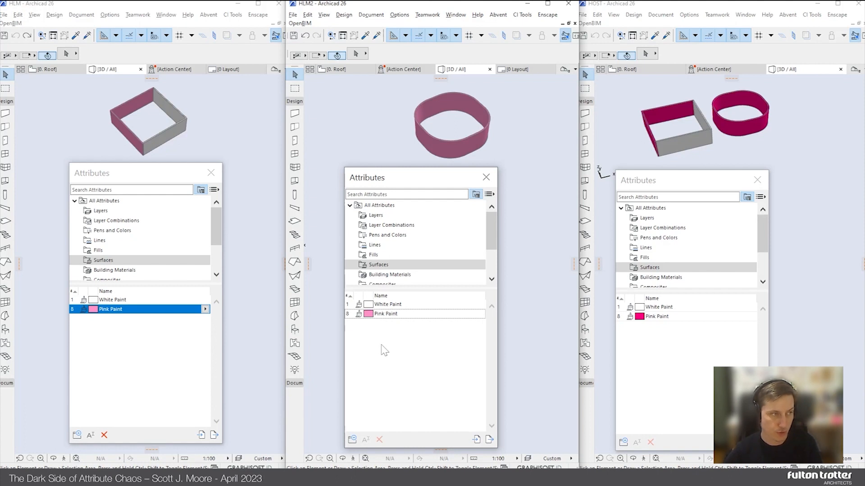
Copy HOST's White Paint and Pink Paint surfaces by index into the Attribute Manager's temporary set
{"action": "left_click", "coordinate": [658, 332]}
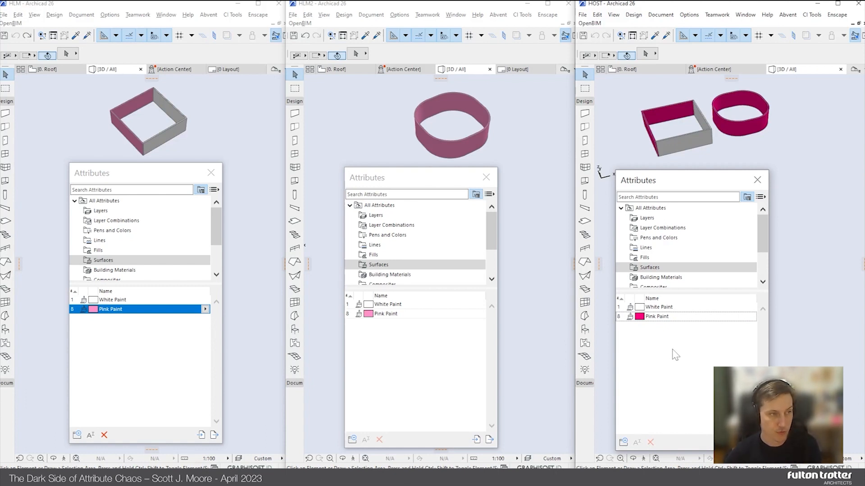
{"action": "left_click", "coordinate": [689, 15]}
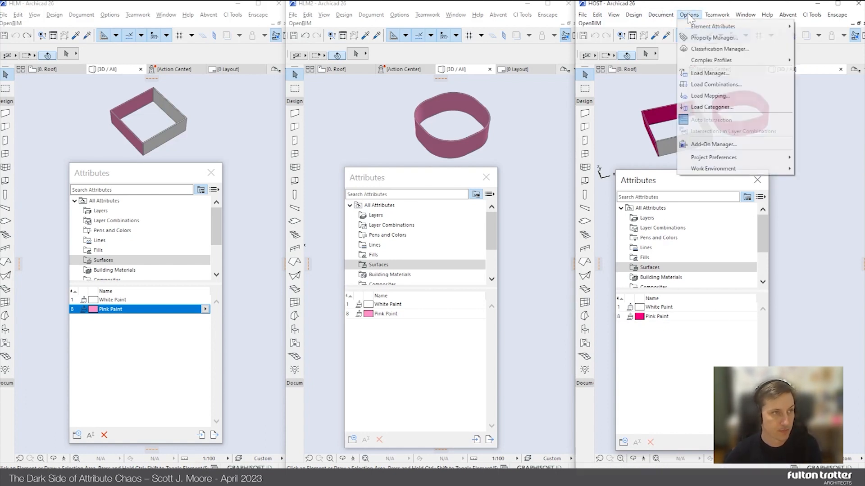
{"action": "mouse_move", "coordinate": [701, 27]}
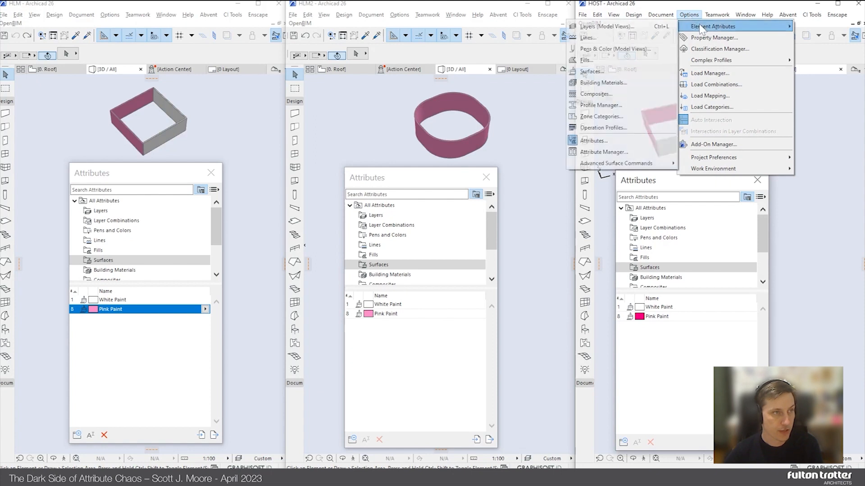
{"action": "left_click", "coordinate": [636, 153]}
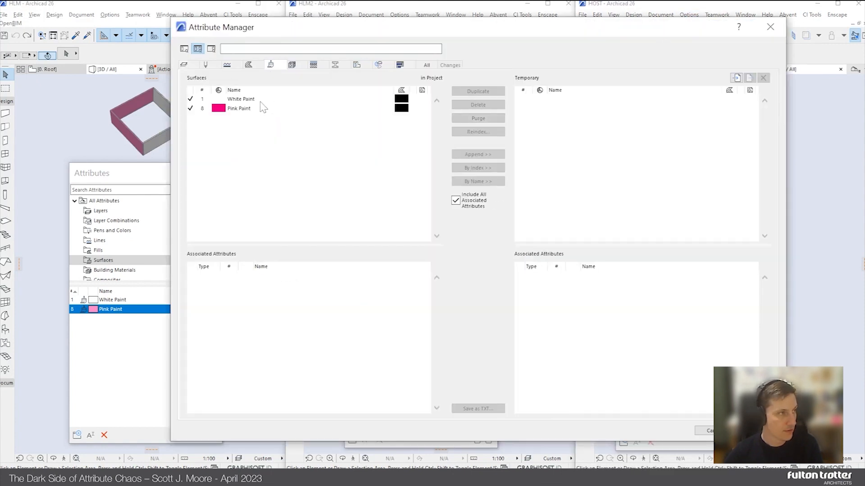
{"action": "left_click_drag", "start_coordinate": [257, 100], "coordinate": [251, 109]}
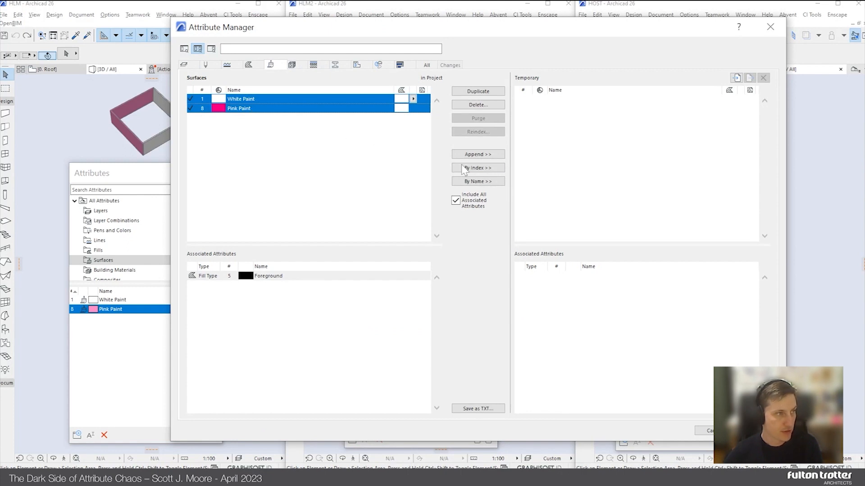
{"action": "left_click", "coordinate": [478, 168]}
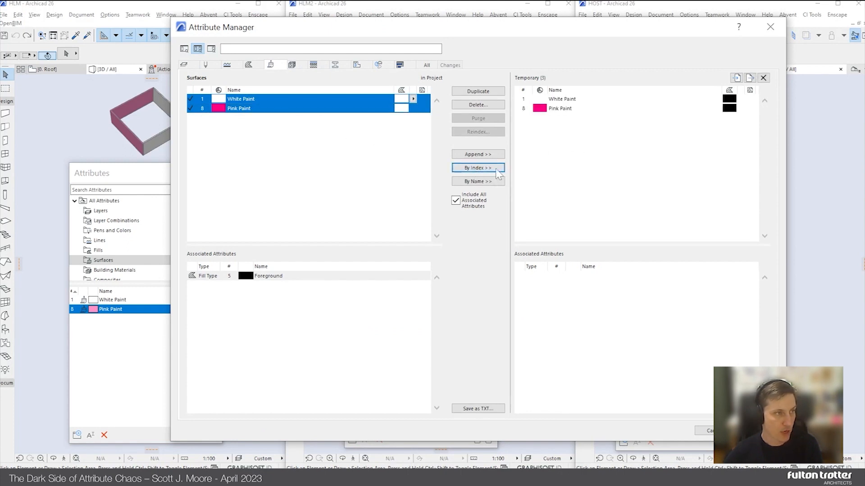
Export HOST's temporary set with White Paint and Pink Paint to a file and close the Attribute Manager
{"action": "left_click", "coordinate": [569, 108]}
{"action": "left_click", "coordinate": [569, 109]}
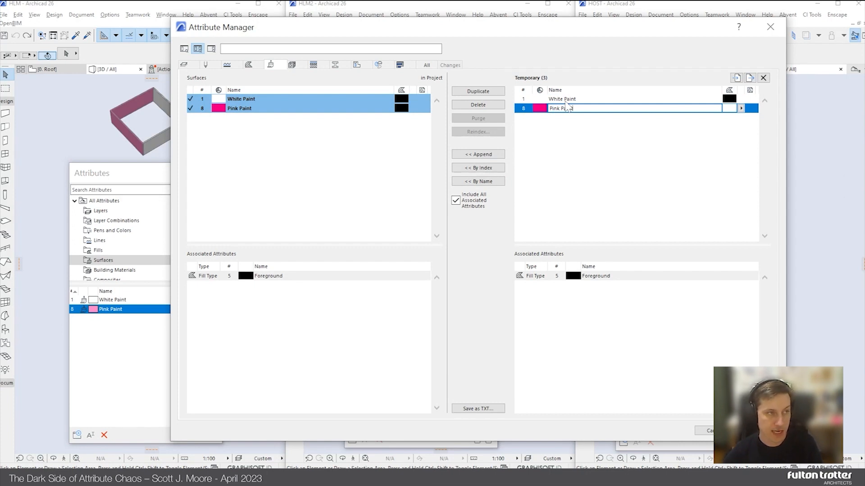
{"action": "left_click", "coordinate": [749, 78]}
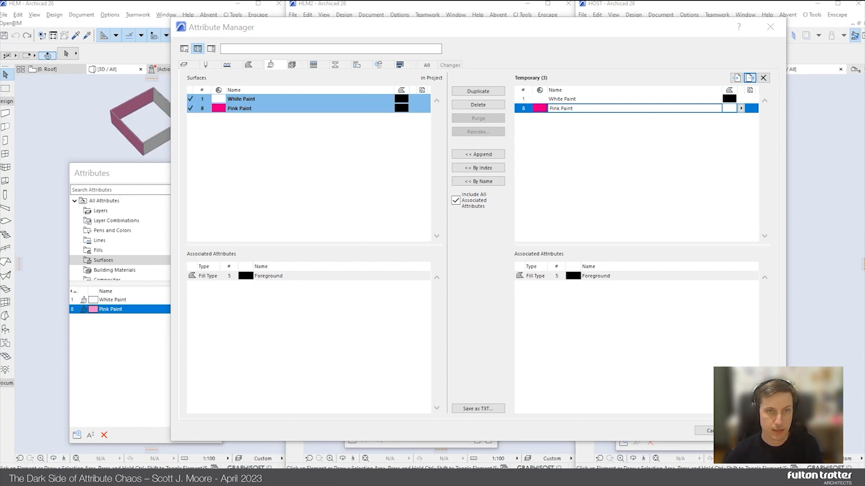
{"action": "left_click", "coordinate": [303, 102]}
{"action": "left_click", "coordinate": [710, 430]}
{"action": "left_click", "coordinate": [454, 242]}
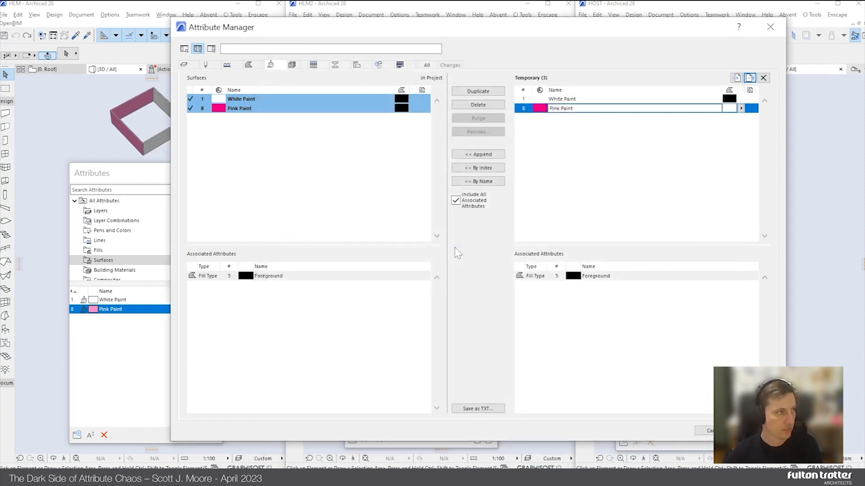
{"action": "left_click", "coordinate": [758, 430]}
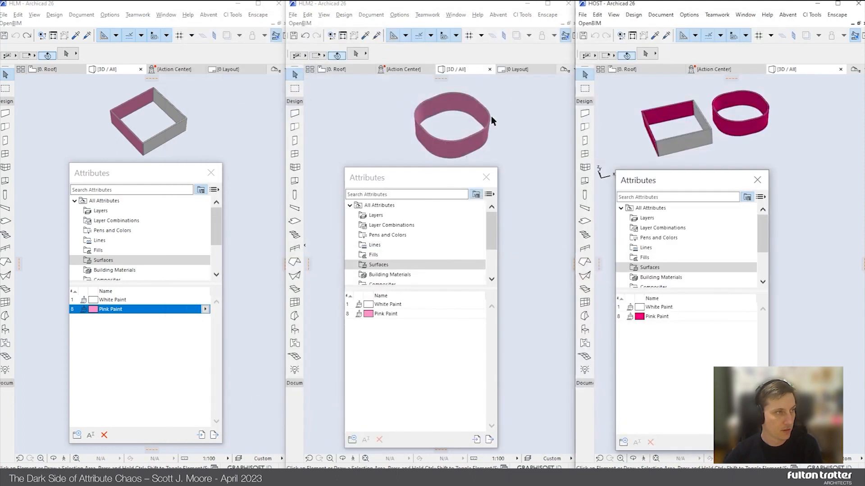
Load the exported surfaces into HLM2's Attribute Manager and overwrite White Paint and Pink Paint by index
{"action": "left_click", "coordinate": [504, 120]}
{"action": "left_click", "coordinate": [399, 15]}
{"action": "mouse_move", "coordinate": [473, 23]}
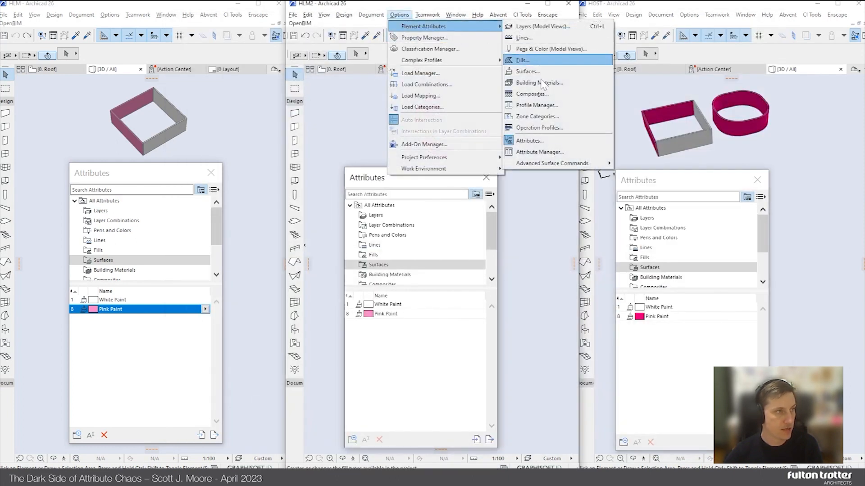
{"action": "left_click", "coordinate": [553, 153]}
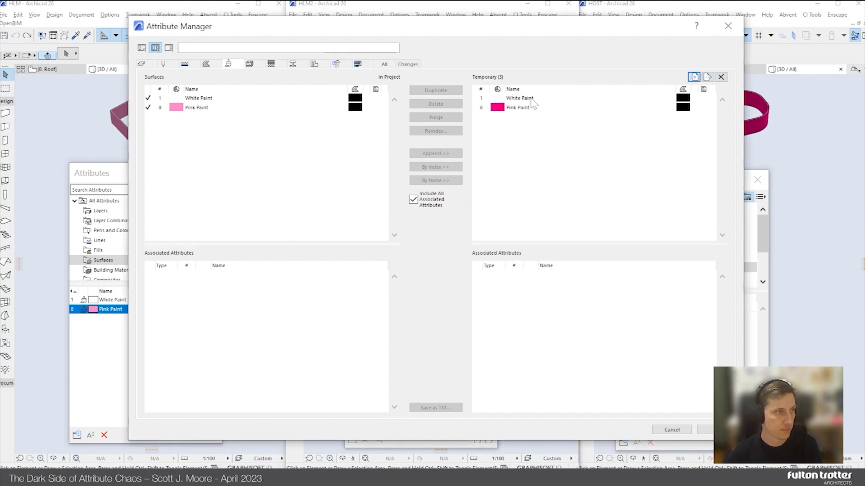
{"action": "left_click_drag", "start_coordinate": [532, 102], "coordinate": [531, 110]}
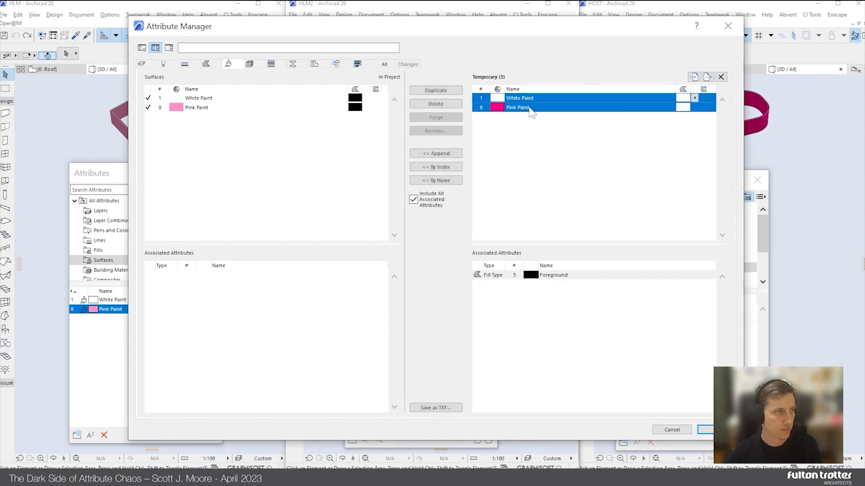
{"action": "left_click", "coordinate": [435, 167]}
{"action": "left_click", "coordinate": [223, 99]}
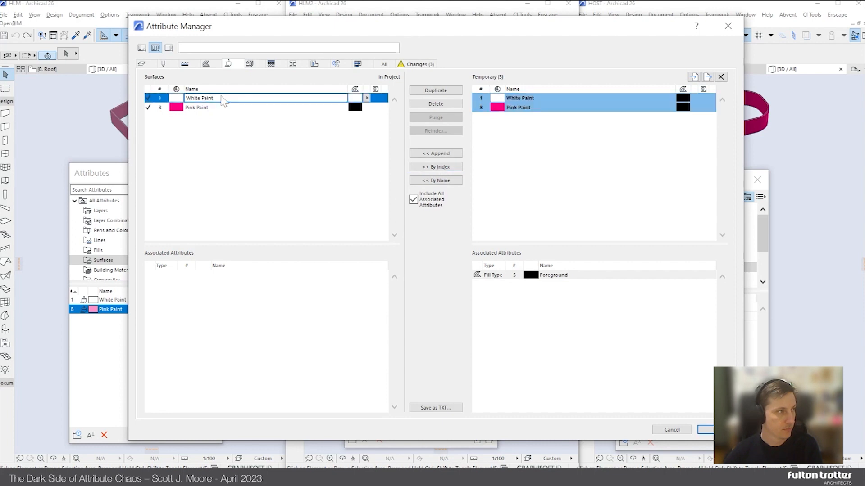
{"action": "left_click", "coordinate": [197, 109]}
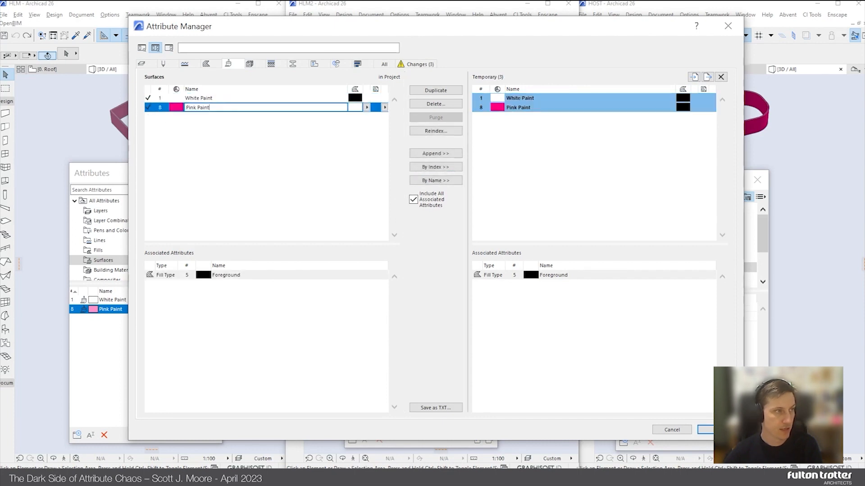
{"action": "left_click", "coordinate": [708, 430]}
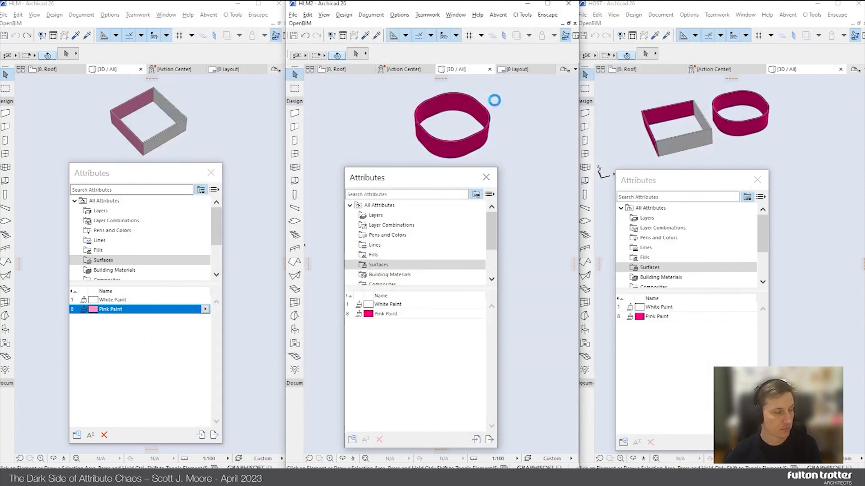
Load the exported surfaces into HLM's Attribute Manager and overwrite White Paint and Pink Paint by index
{"action": "left_click", "coordinate": [110, 14]}
{"action": "mouse_move", "coordinate": [154, 26]}
{"action": "left_click", "coordinate": [270, 152]}
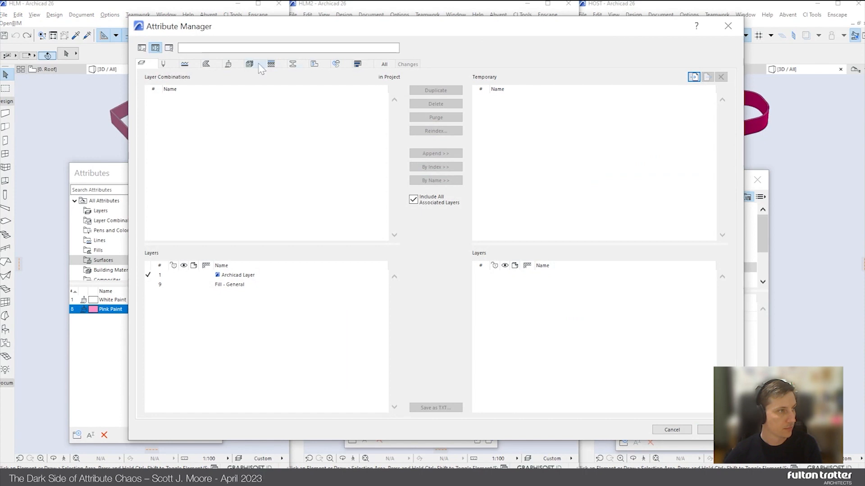
{"action": "left_click", "coordinate": [228, 64]}
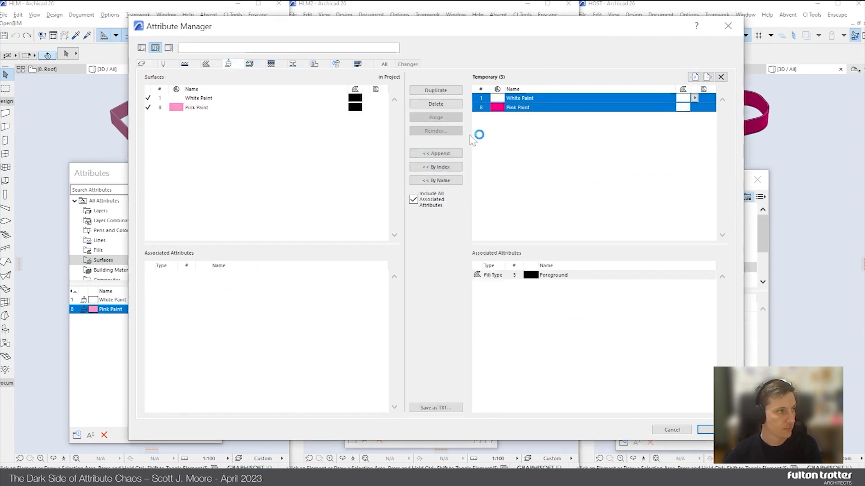
{"action": "left_click", "coordinate": [436, 166]}
{"action": "key", "text": "Return"}
{"action": "left_click", "coordinate": [498, 105]}
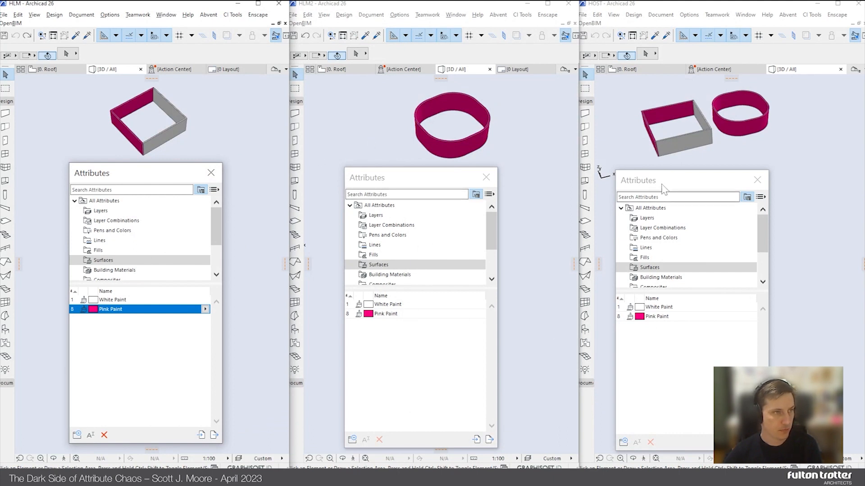
Update both hotlinked modules in HOST so they use the matched surfaces from HLM and HLM2
{"action": "left_click", "coordinate": [639, 131]}
{"action": "left_click", "coordinate": [493, 129]}
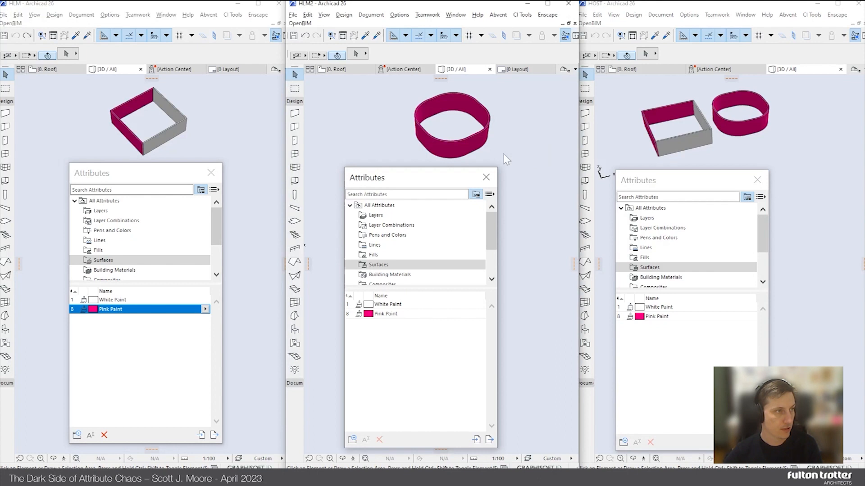
{"action": "left_click", "coordinate": [212, 128]}
{"action": "left_click", "coordinate": [582, 14]}
{"action": "mouse_move", "coordinate": [630, 154]}
{"action": "left_click", "coordinate": [708, 202]}
{"action": "left_click", "coordinate": [253, 214]}
{"action": "left_click", "coordinate": [257, 225], "text": "shift"}
{"action": "left_click", "coordinate": [462, 282]}
{"action": "left_click", "coordinate": [469, 318]}
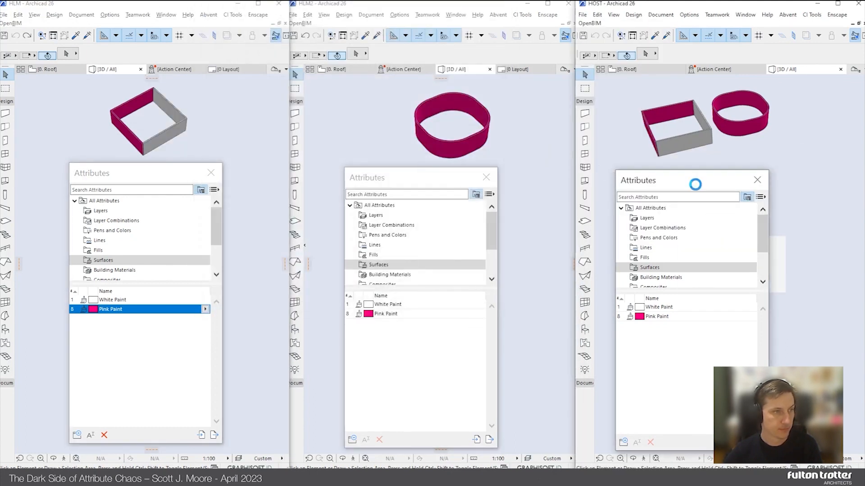
{"action": "left_click", "coordinate": [677, 316]}
{"action": "left_click", "coordinate": [674, 344]}
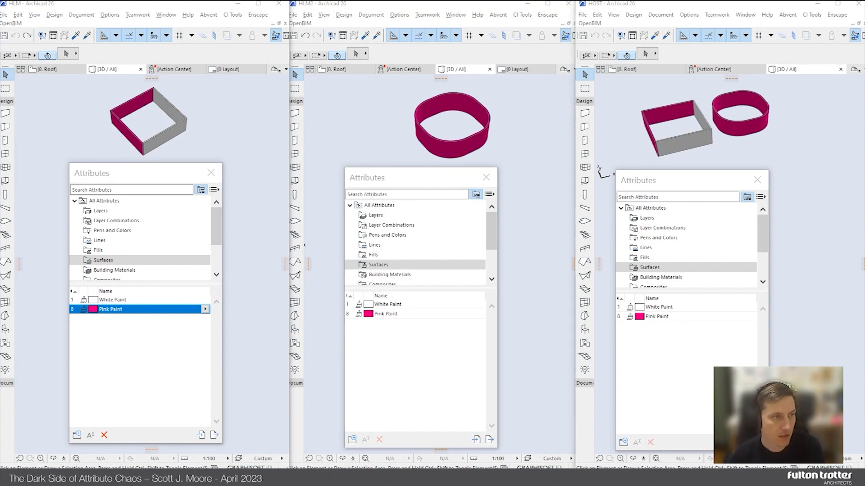
{"action": "left_click", "coordinate": [689, 179]}
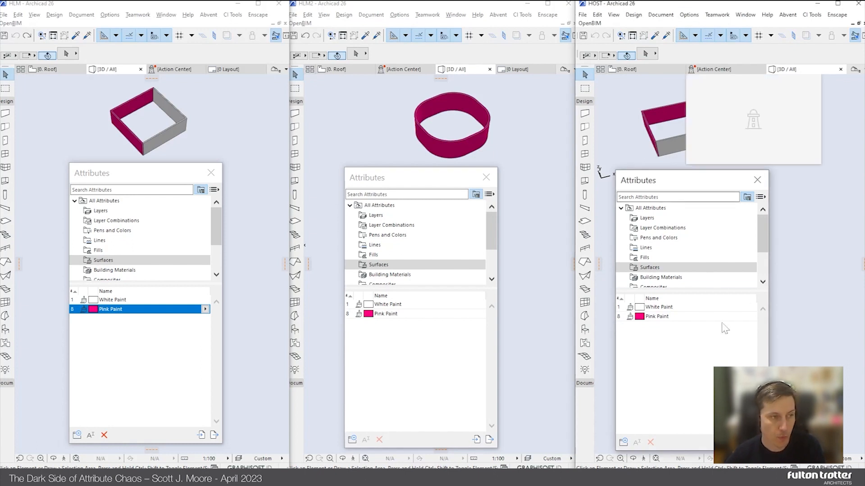
Create a new surface named Blue Paint in HOST by duplicating White Paint
{"action": "left_click", "coordinate": [705, 358]}
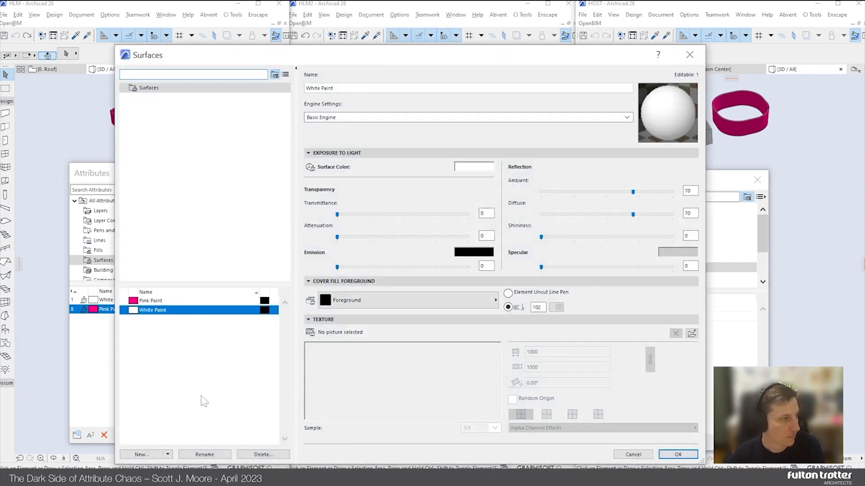
{"action": "left_click", "coordinate": [141, 454]}
{"action": "type", "text": "BLue"}
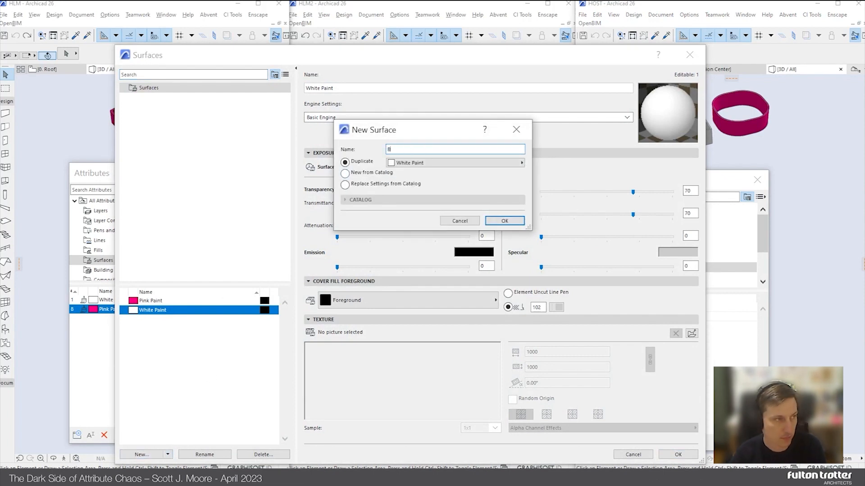
{"action": "key", "text": "BackSpace"}
{"action": "key", "text": "BackSpace"}
{"action": "key", "text": "BackSpace"}
{"action": "type", "text": "lue Paint"}
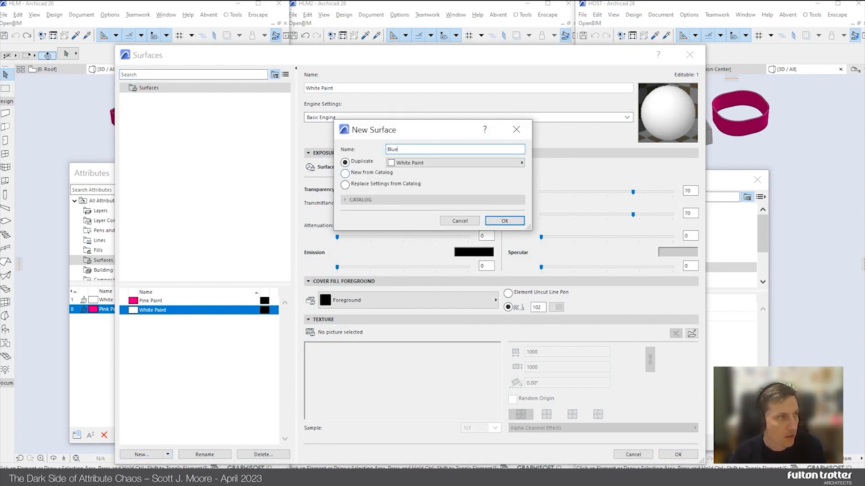
{"action": "key", "text": "Return"}
Set Blue Paint's surface color to basic blue (red 0, green 0, blue 255) and save the surface settings
{"action": "left_click", "coordinate": [484, 166]}
{"action": "left_click", "coordinate": [387, 165]}
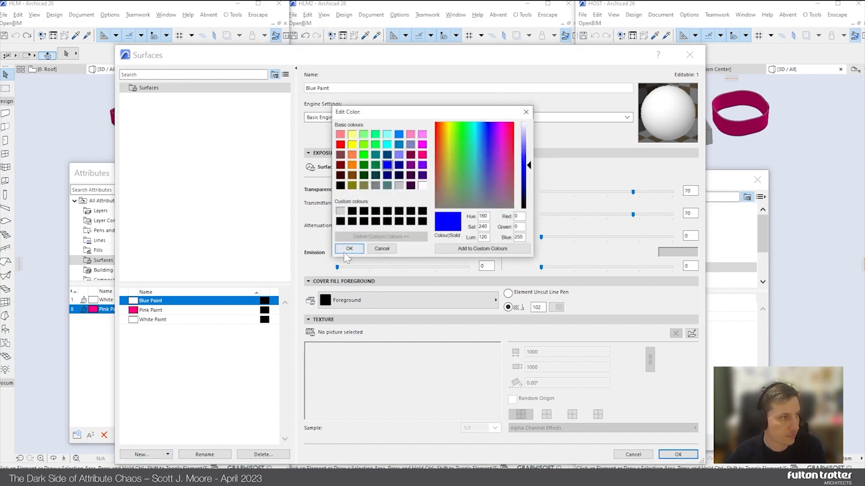
{"action": "left_click", "coordinate": [345, 250]}
{"action": "left_click", "coordinate": [677, 456]}
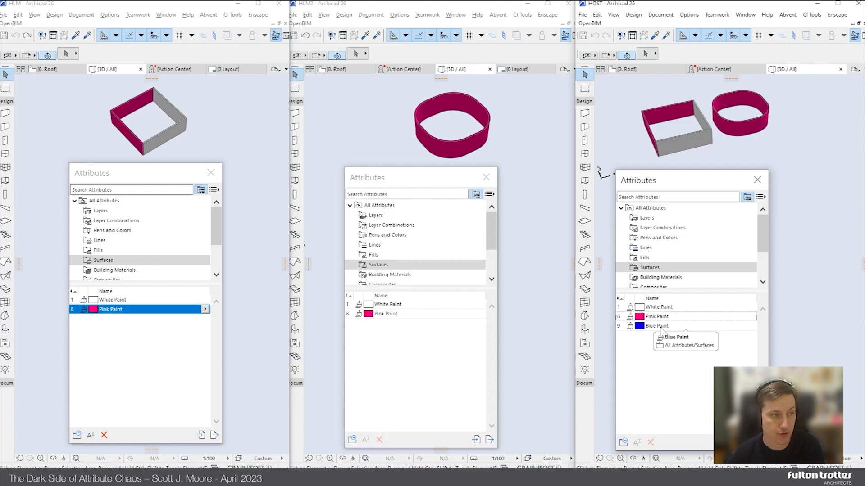
Transfer Blue Paint from HOST into HLM2 and HLM at index 9 using the Attribute Manager
{"action": "left_click", "coordinate": [689, 15]}
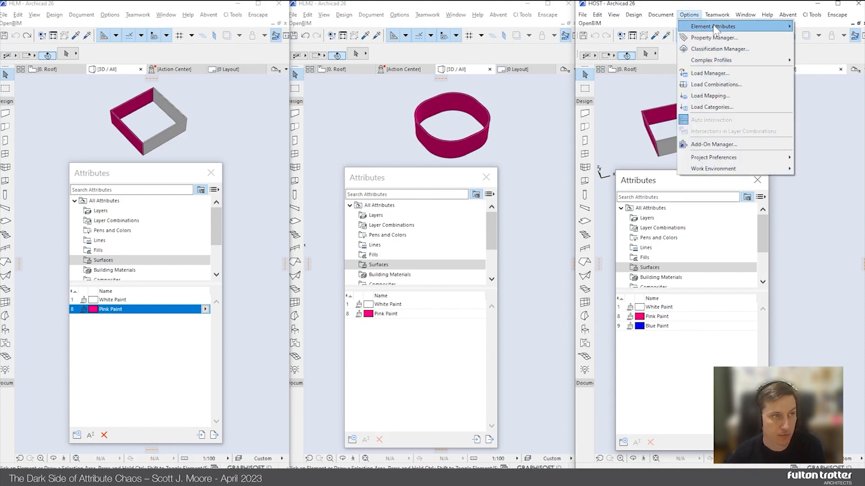
{"action": "mouse_move", "coordinate": [714, 28]}
{"action": "left_click", "coordinate": [623, 158]}
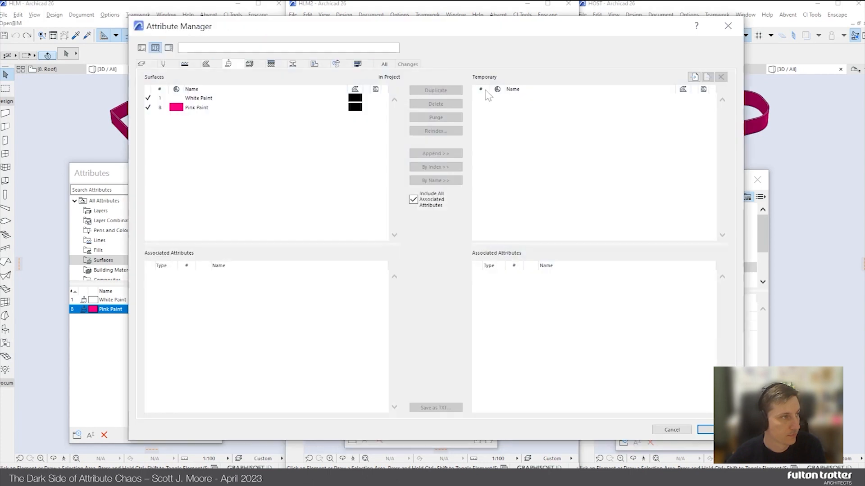
{"action": "left_click", "coordinate": [694, 77]}
{"action": "left_click", "coordinate": [519, 98]}
{"action": "key", "text": "ctrl+a"}
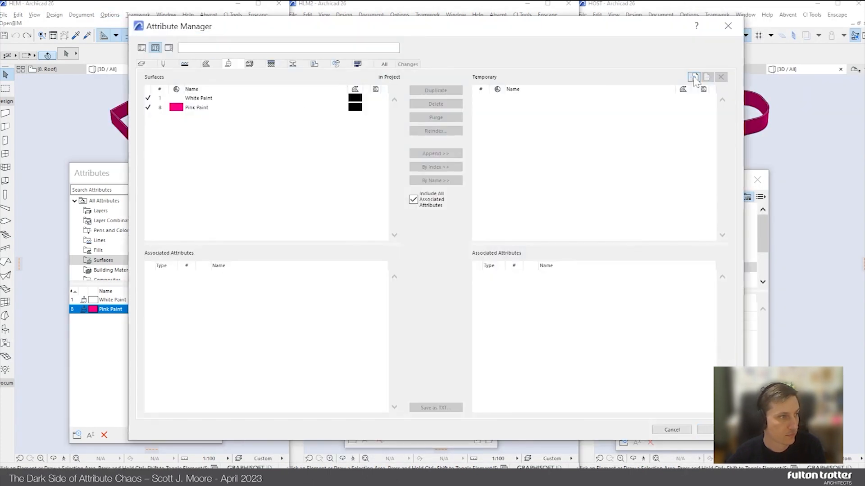
{"action": "left_click", "coordinate": [694, 77]}
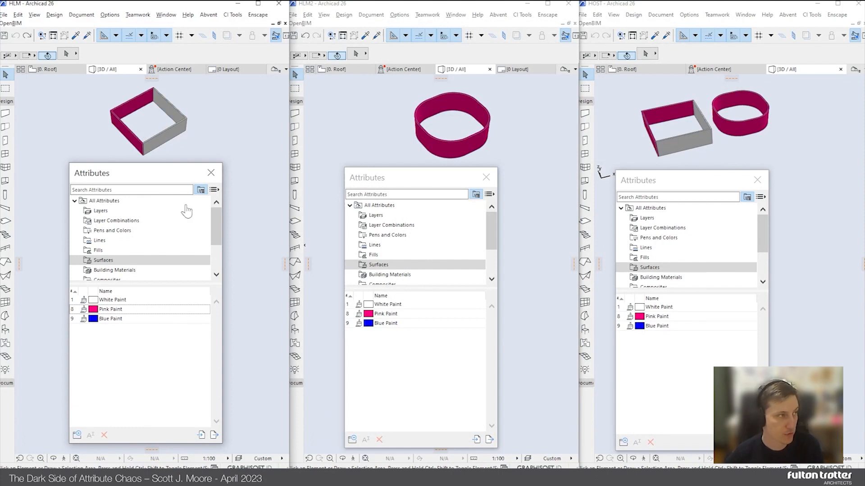
Undo the accidental wall drag in HLM and override all surfaces of the two grey walls with Blue Paint
{"action": "left_click_drag", "start_coordinate": [172, 114], "coordinate": [171, 114]}
{"action": "key", "text": "ctrl+z"}
{"action": "left_click", "coordinate": [165, 97], "text": "shift"}
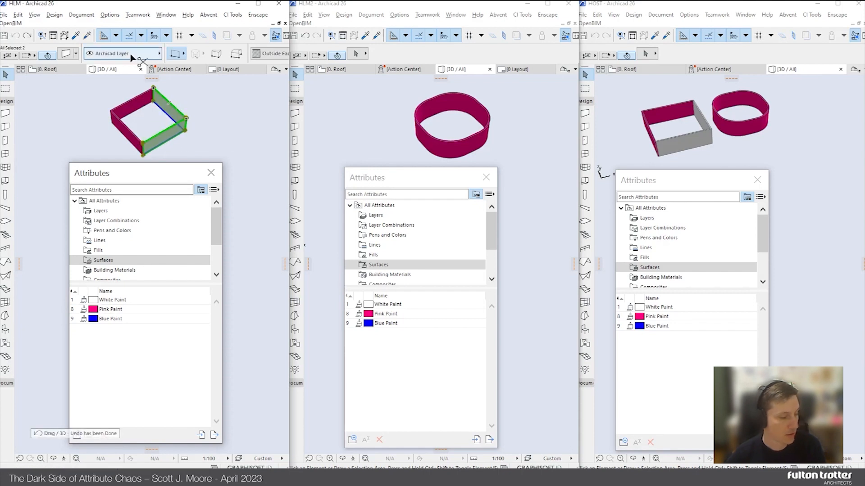
{"action": "key", "text": "ctrl+t"}
{"action": "left_click", "coordinate": [427, 328]}
{"action": "left_click", "coordinate": [482, 402]}
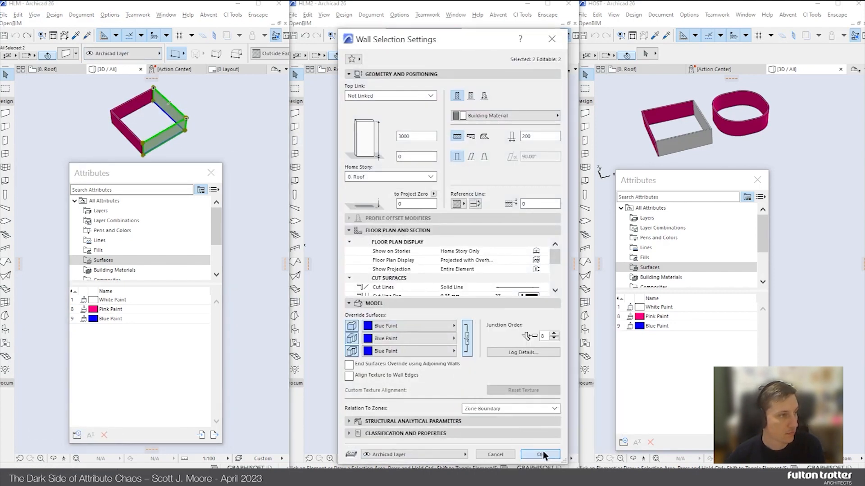
{"action": "left_click", "coordinate": [542, 456]}
Override all surfaces of the front straight wall in HLM2 with Blue Paint and deselect it
{"action": "left_click", "coordinate": [466, 142]}
{"action": "key", "text": "ctrl+t"}
{"action": "left_click", "coordinate": [433, 327]}
{"action": "left_click", "coordinate": [480, 401]}
{"action": "left_click", "coordinate": [543, 456]}
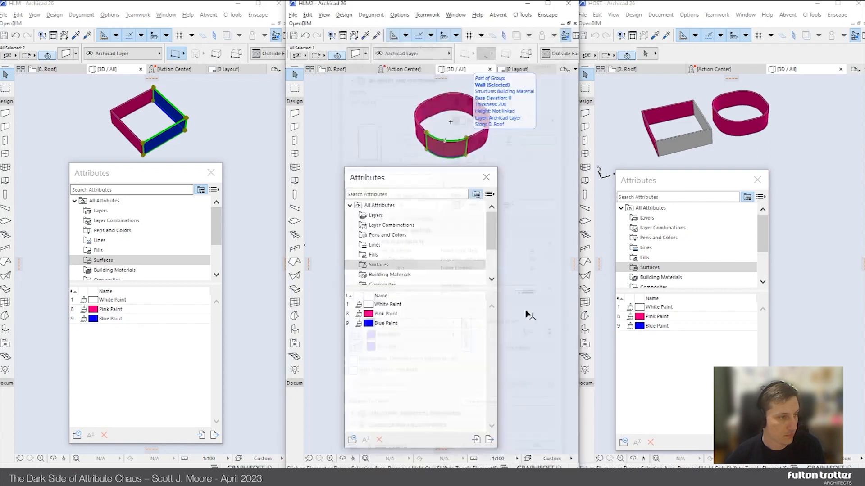
{"action": "left_click", "coordinate": [546, 202]}
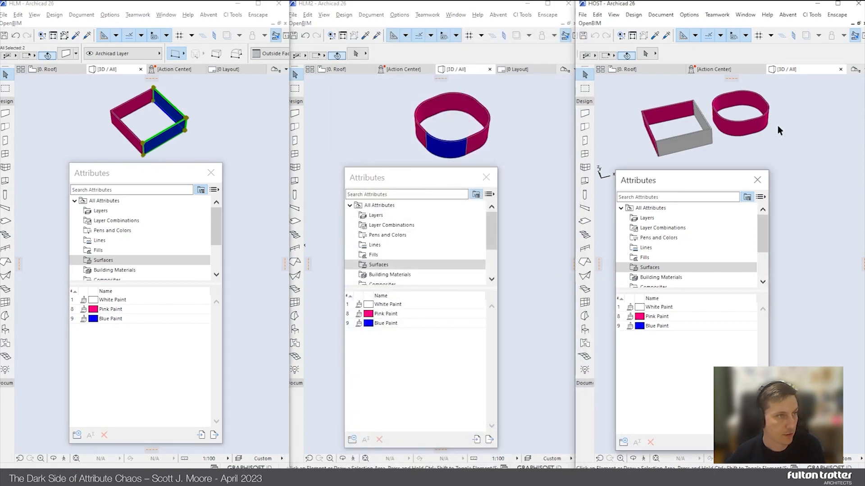
Update the HLM.pln and HLM2.pln hotlink sources in HOST through the Hotlink Module Manager
{"action": "left_click", "coordinate": [582, 14]}
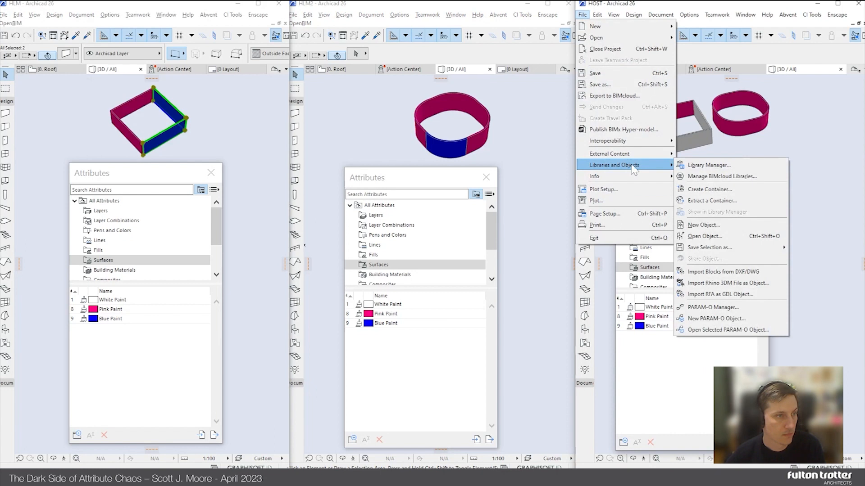
{"action": "mouse_move", "coordinate": [609, 154]}
{"action": "left_click", "coordinate": [716, 198]}
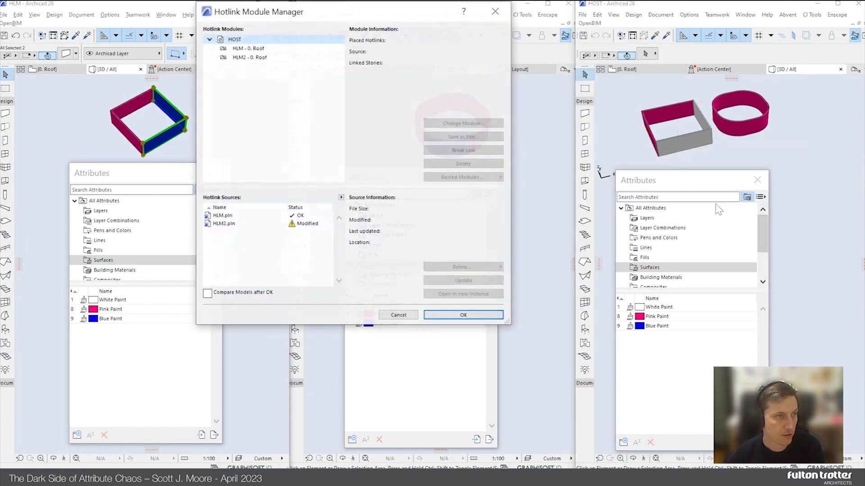
{"action": "left_click", "coordinate": [230, 216]}
{"action": "left_click", "coordinate": [225, 224], "text": "shift"}
{"action": "left_click", "coordinate": [478, 280]}
{"action": "left_click", "coordinate": [483, 316]}
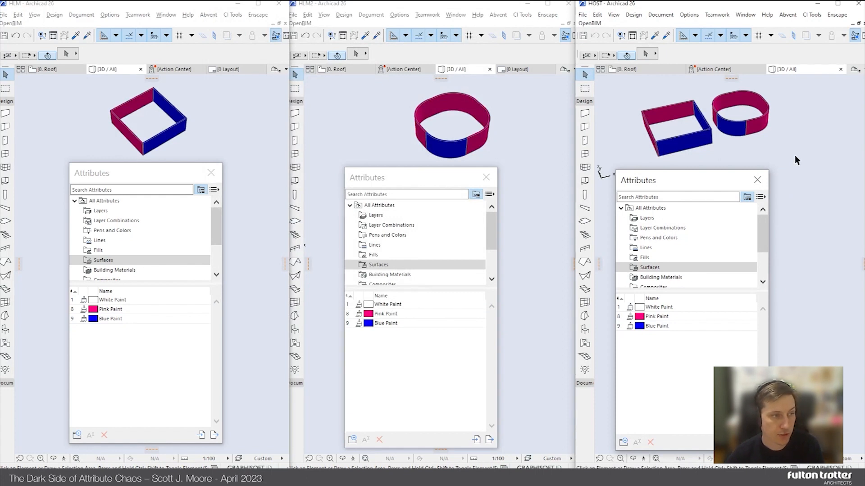
{"action": "left_click", "coordinate": [667, 326]}
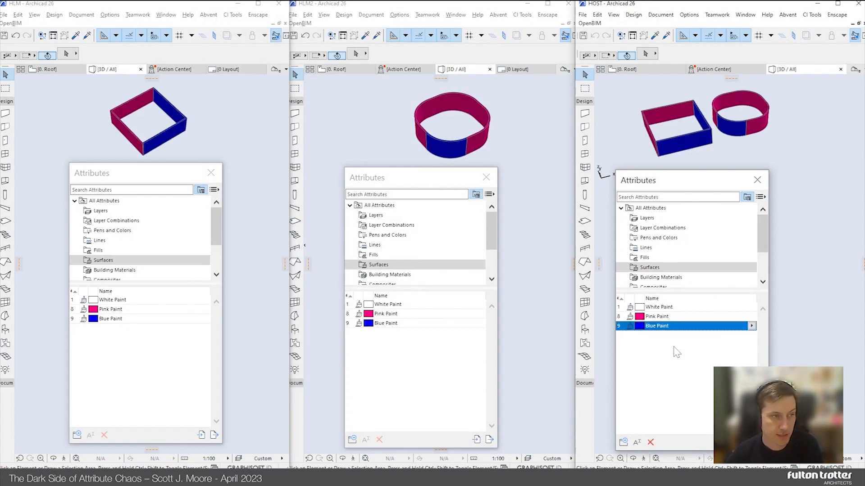
{"action": "left_click", "coordinate": [676, 353]}
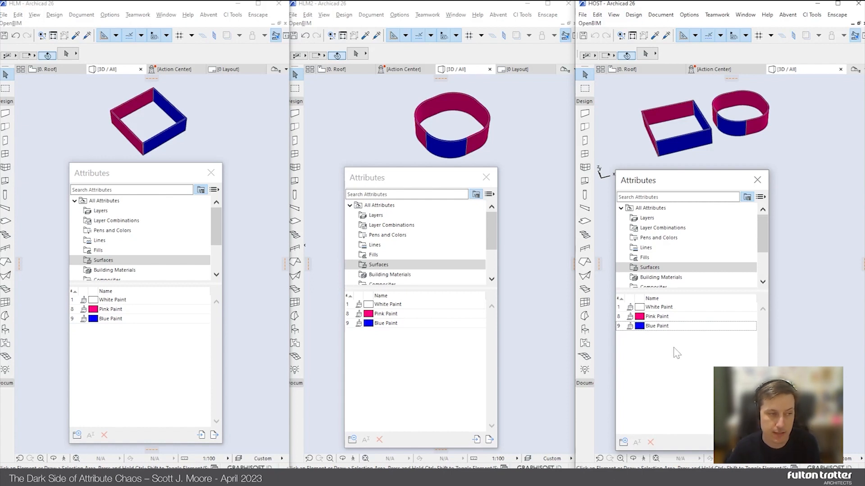
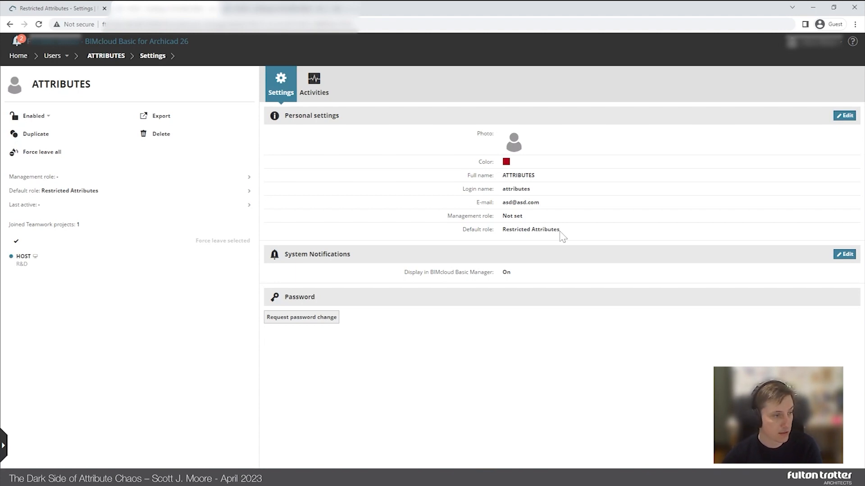
Switch to Archicad, select the three walls below the rounded square in HLM2 and check their override surfaces
{"action": "left_click", "coordinate": [333, 477]}
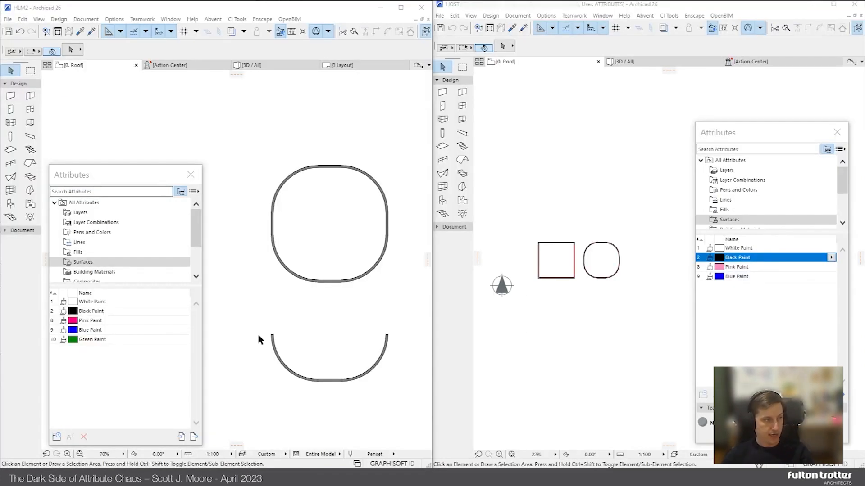
{"action": "left_click_drag", "start_coordinate": [410, 391], "coordinate": [255, 322]}
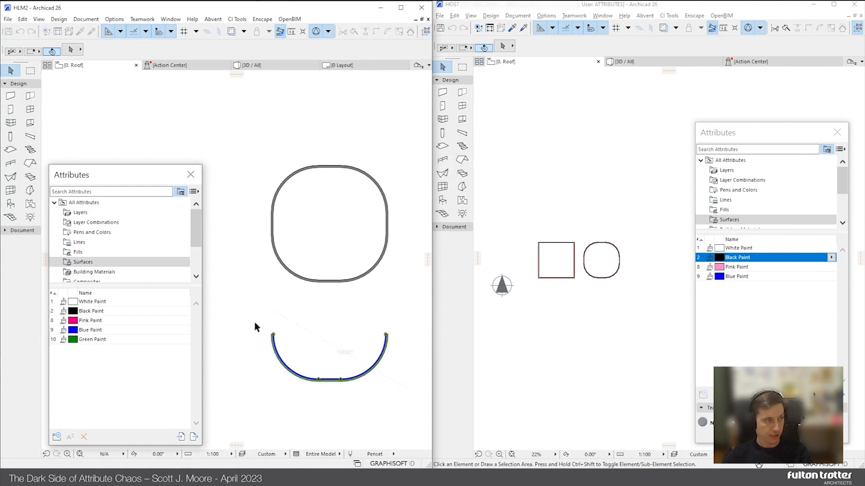
{"action": "key", "text": "ctrl+t"}
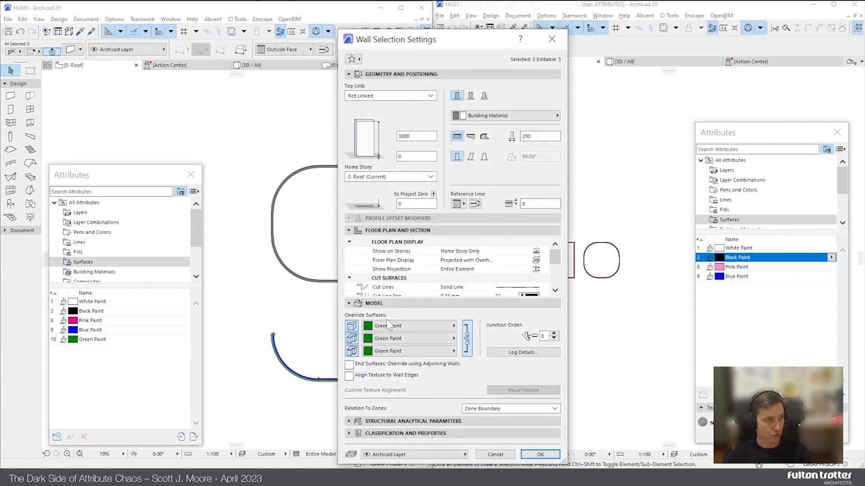
{"action": "left_click", "coordinate": [539, 455]}
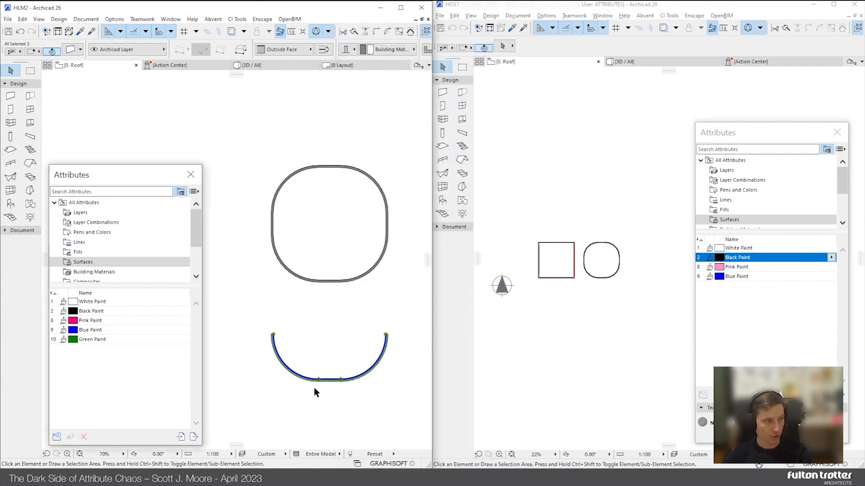
Paste the three copied HLM2 walls into HOST's floor plan, choosing to continue despite the missing attributes
{"action": "left_click", "coordinate": [557, 352]}
{"action": "key", "text": "ctrl+v"}
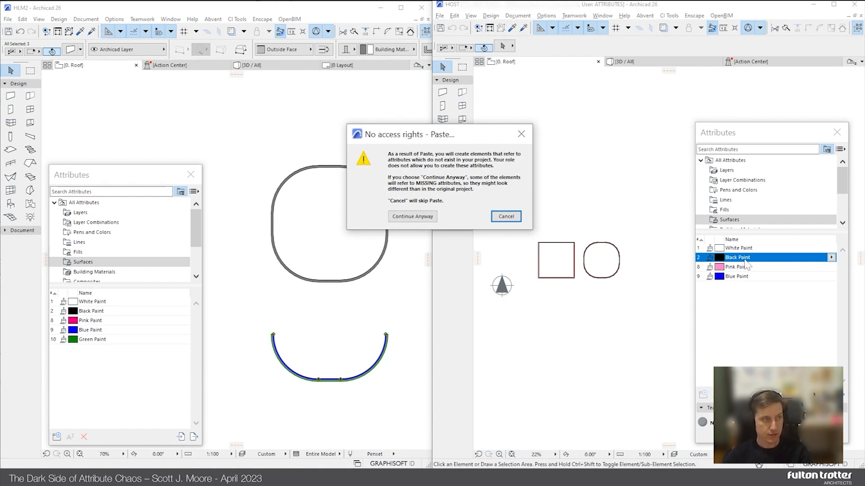
{"action": "left_click", "coordinate": [422, 217]}
{"action": "left_click", "coordinate": [415, 218]}
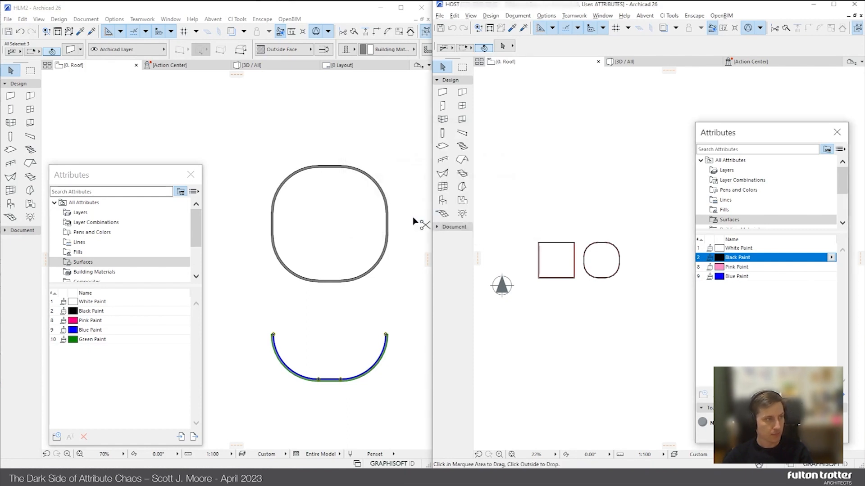
{"action": "left_click", "coordinate": [611, 331]}
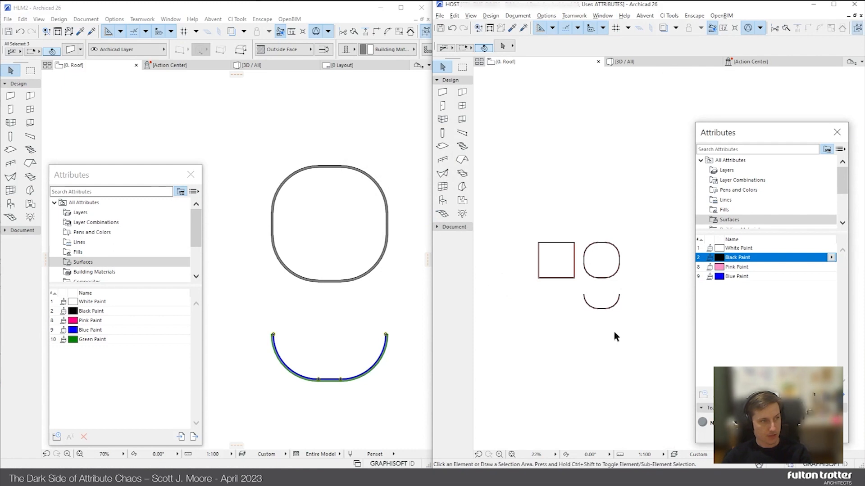
View the pasted walls in HOST's 3D window and examine one wall's override surfaces in its selection settings
{"action": "key", "text": "F3"}
{"action": "middle_click_drag", "start_coordinate": [633, 328], "coordinate": [556, 338]}
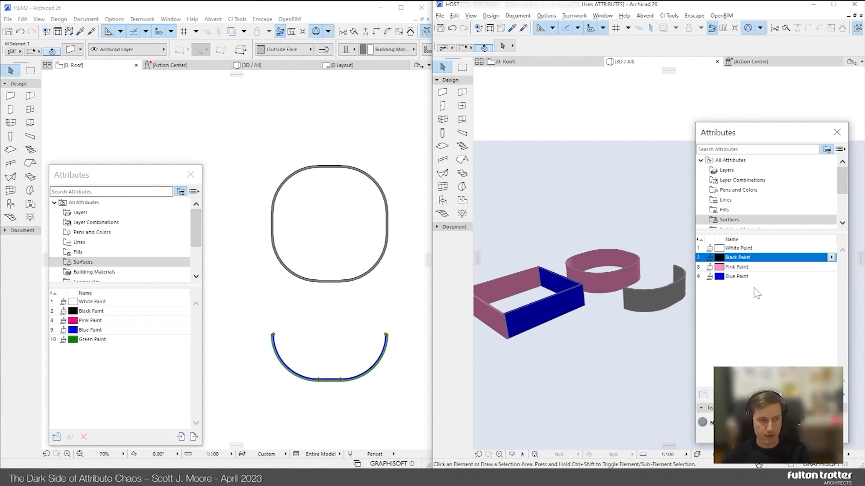
{"action": "middle_click_drag", "start_coordinate": [652, 341], "coordinate": [648, 343]}
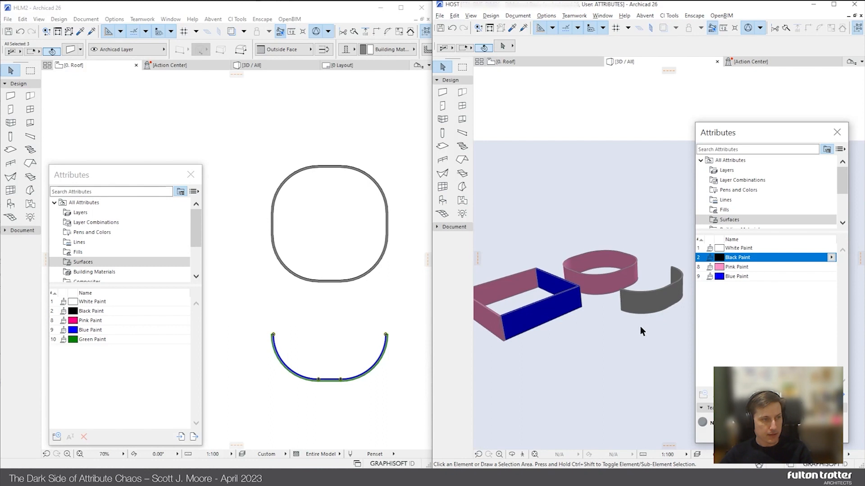
{"action": "left_click", "coordinate": [648, 301]}
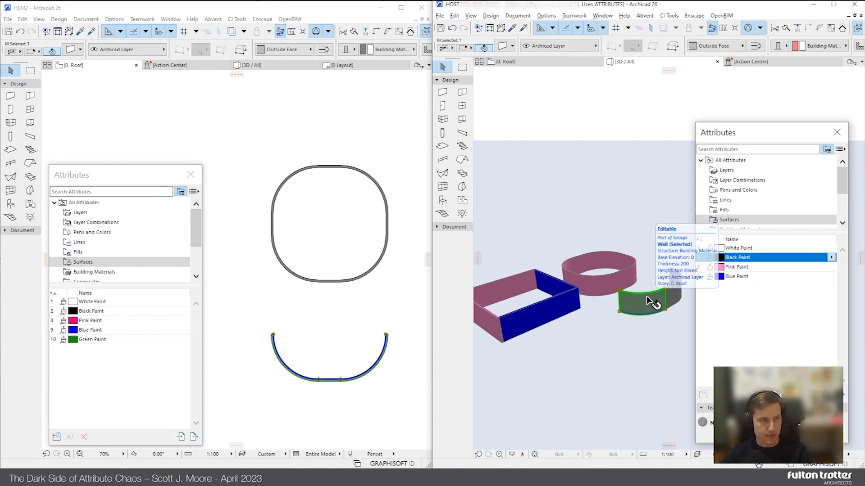
{"action": "double_click", "coordinate": [648, 301]}
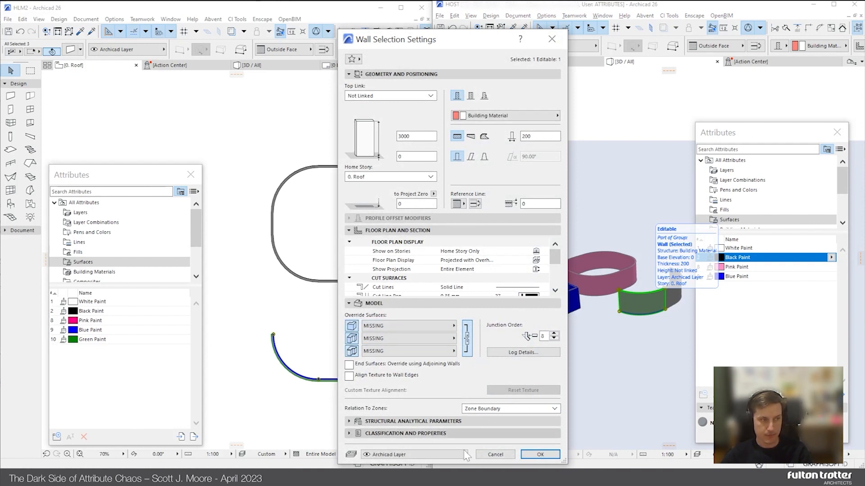
{"action": "left_click", "coordinate": [495, 455]}
{"action": "left_click", "coordinate": [647, 361]}
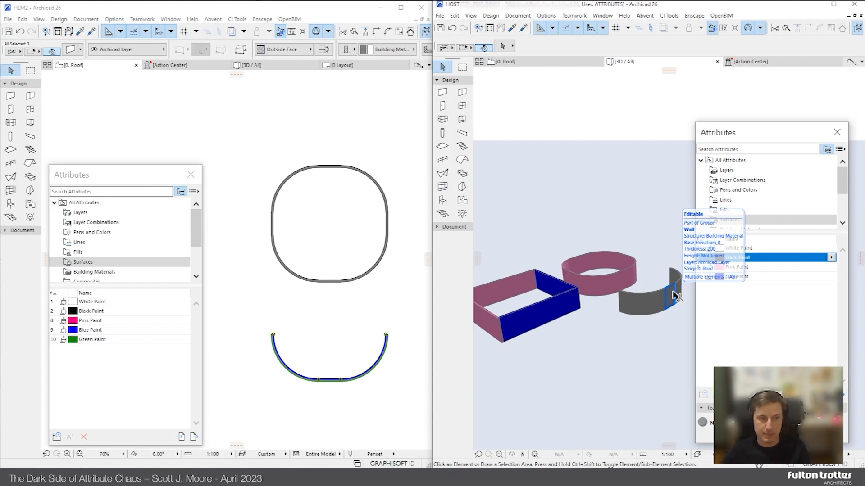
{"action": "left_click", "coordinate": [672, 335]}
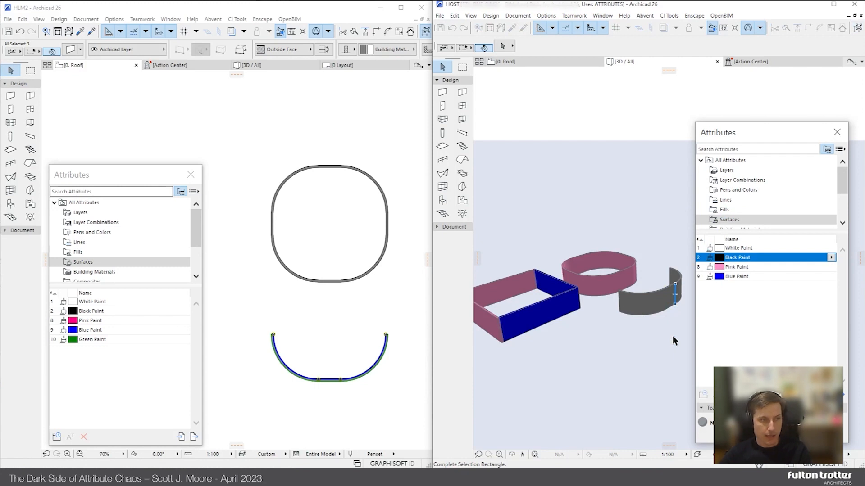
{"action": "left_click", "coordinate": [664, 333]}
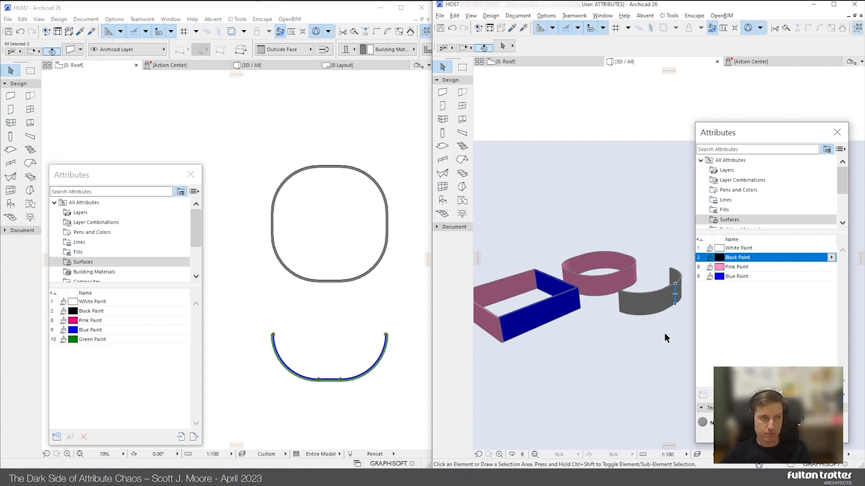
{"action": "left_click", "coordinate": [318, 299]}
{"action": "key", "text": "Escape"}
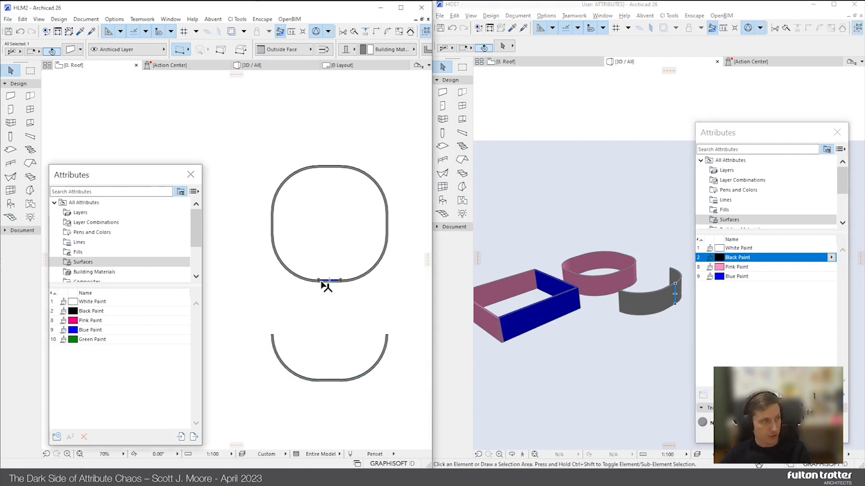
Select the three pasted walls in HOST's floor plan and cut them from the project
{"action": "left_click", "coordinate": [536, 62]}
{"action": "left_click", "coordinate": [638, 323]}
{"action": "left_click", "coordinate": [564, 283]}
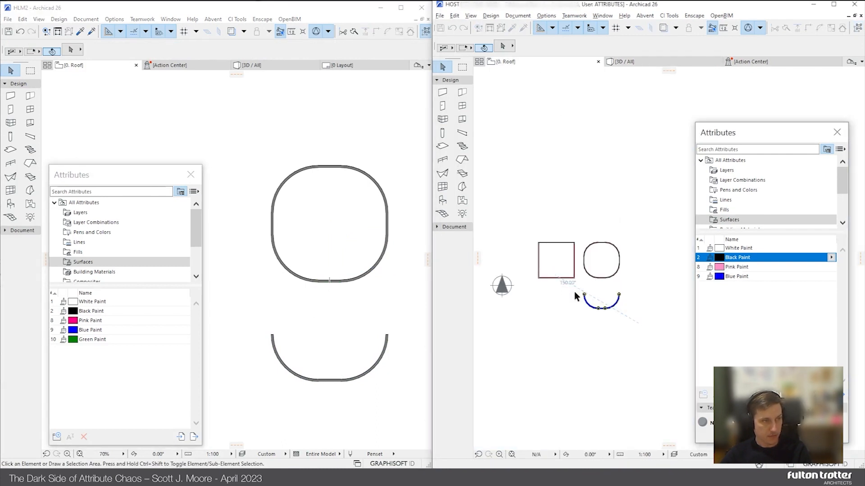
{"action": "key", "text": "ctrl+x"}
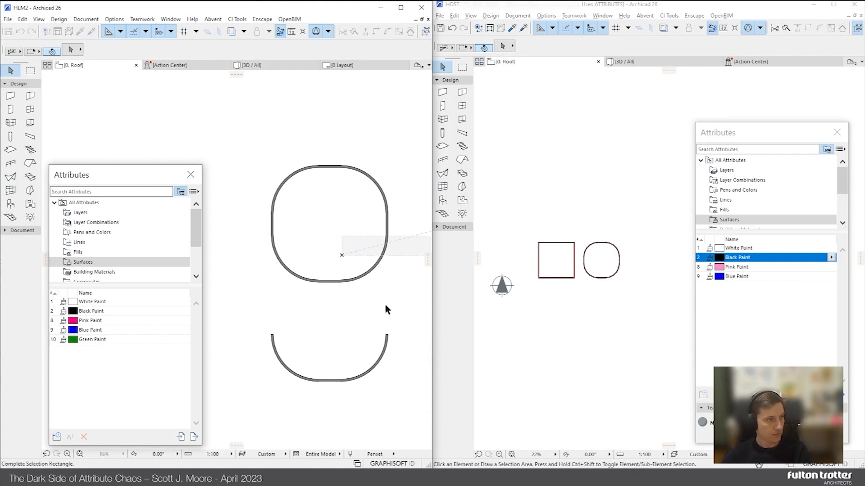
{"action": "left_click", "coordinate": [558, 216]}
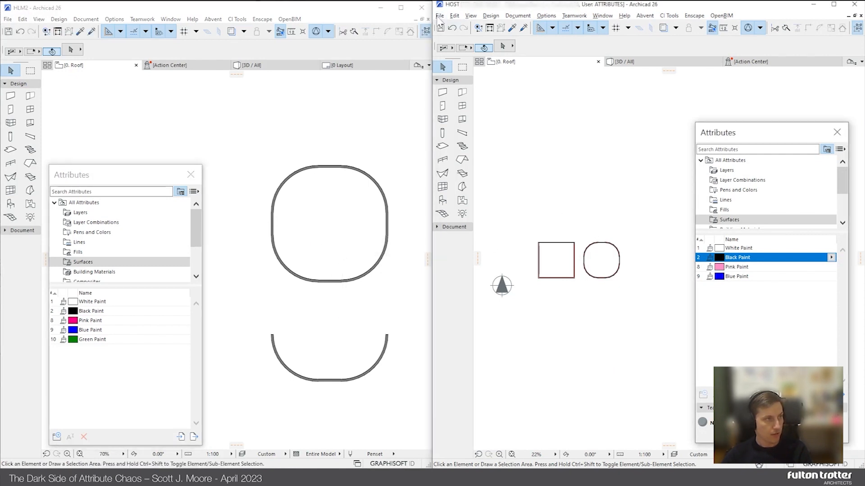
Update the HLM2.pln hotlink source in HOST through the Hotlink Module Manager, then release the module manager
{"action": "left_click", "coordinate": [439, 16]}
{"action": "mouse_move", "coordinate": [488, 167]}
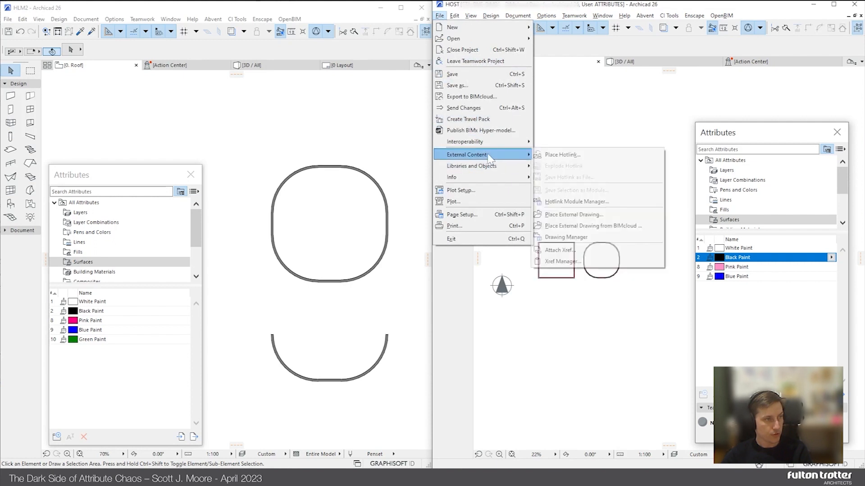
{"action": "mouse_move", "coordinate": [503, 156]}
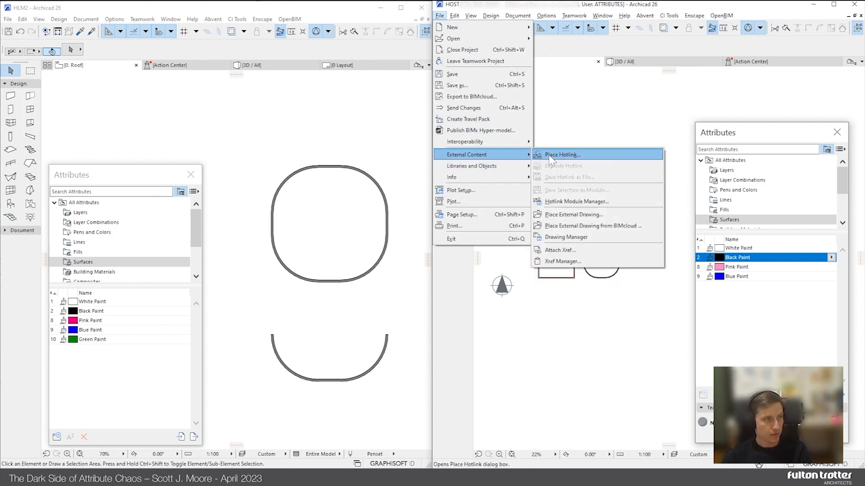
{"action": "left_click", "coordinate": [585, 201]}
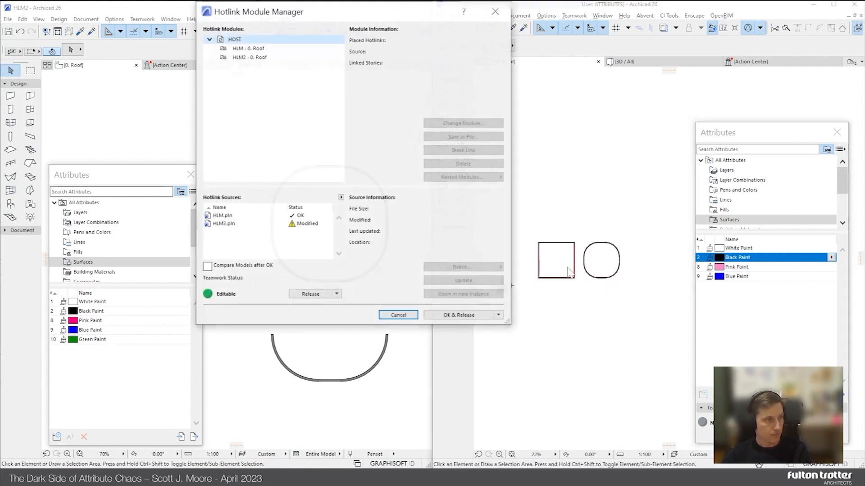
{"action": "left_click", "coordinate": [243, 224]}
{"action": "left_click", "coordinate": [482, 280]}
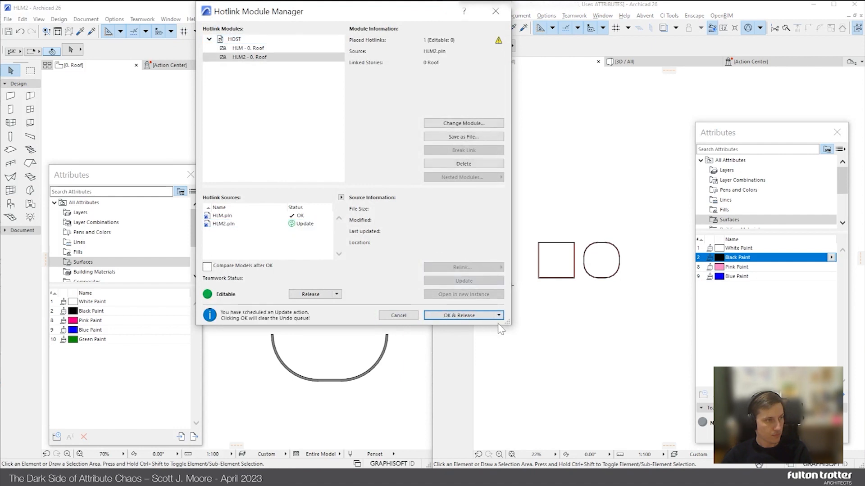
{"action": "left_click", "coordinate": [495, 325]}
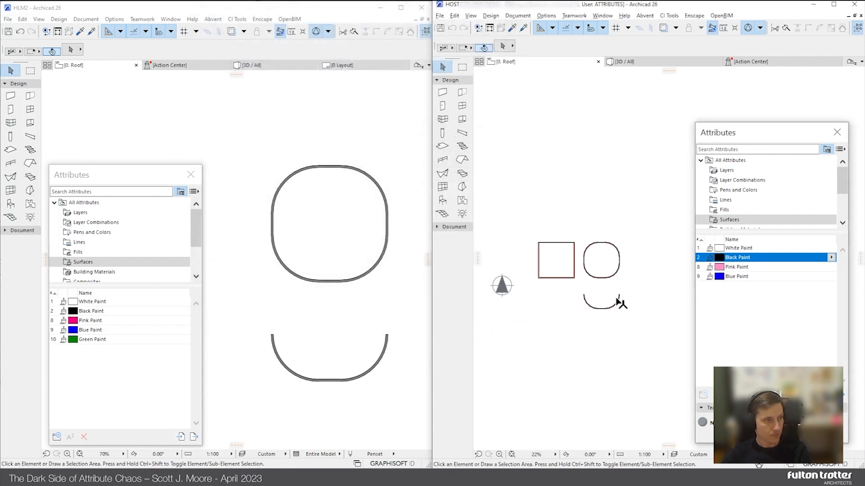
View the updated hotlinks in HOST's 3D window and examine the surface of the curved walls
{"action": "key", "text": "F3"}
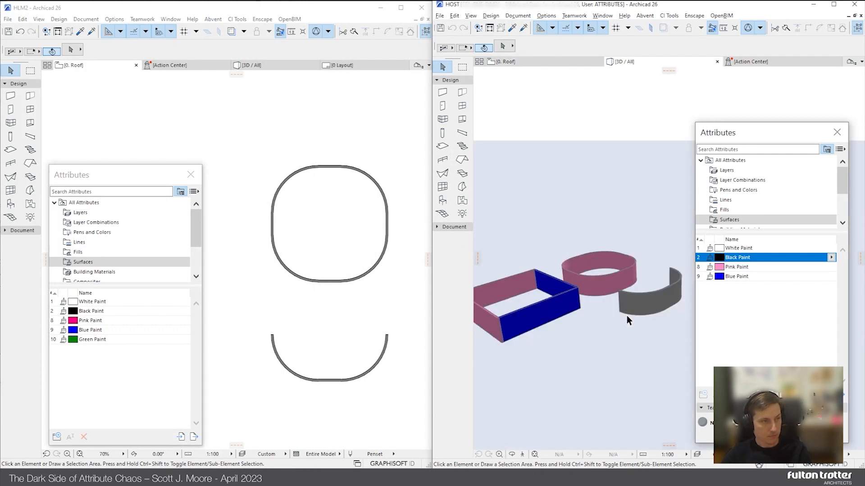
{"action": "left_click", "coordinate": [637, 310]}
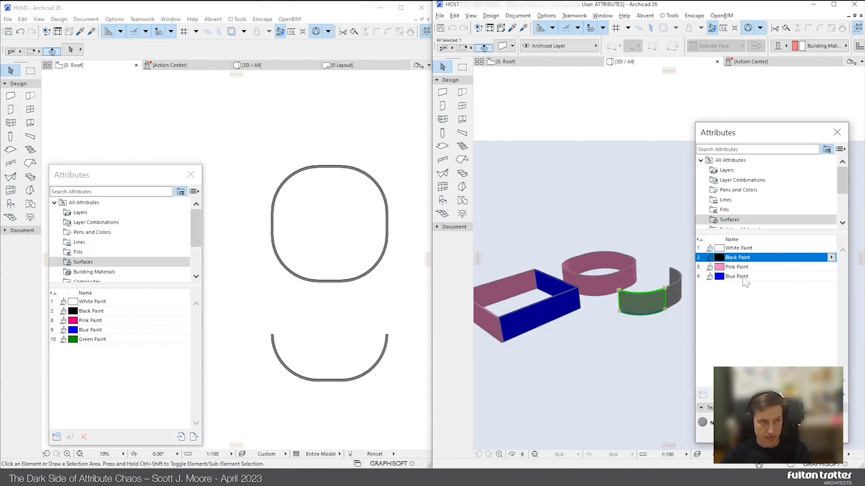
{"action": "left_click", "coordinate": [631, 339]}
Export all HLM2 surfaces from the Attribute Manager as XML, overwriting the existing Host File Surfaces file
{"action": "left_click", "coordinate": [280, 139]}
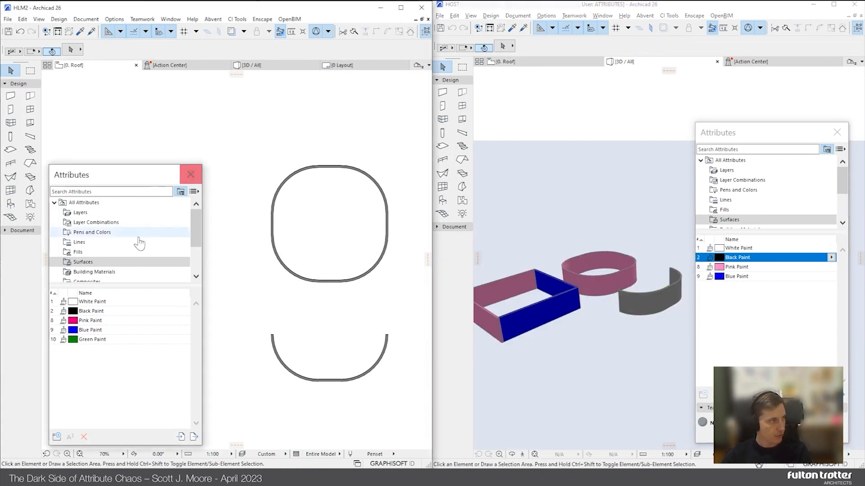
{"action": "left_click", "coordinate": [114, 19]}
{"action": "mouse_move", "coordinate": [189, 31]}
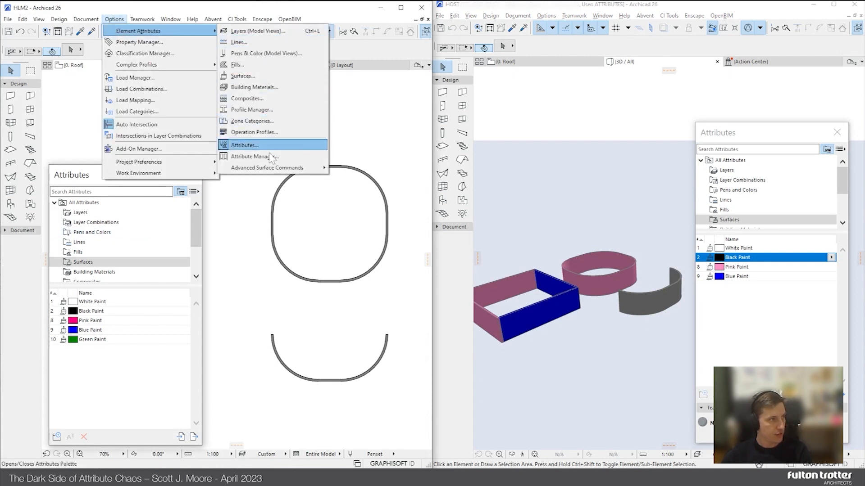
{"action": "left_click", "coordinate": [270, 156]}
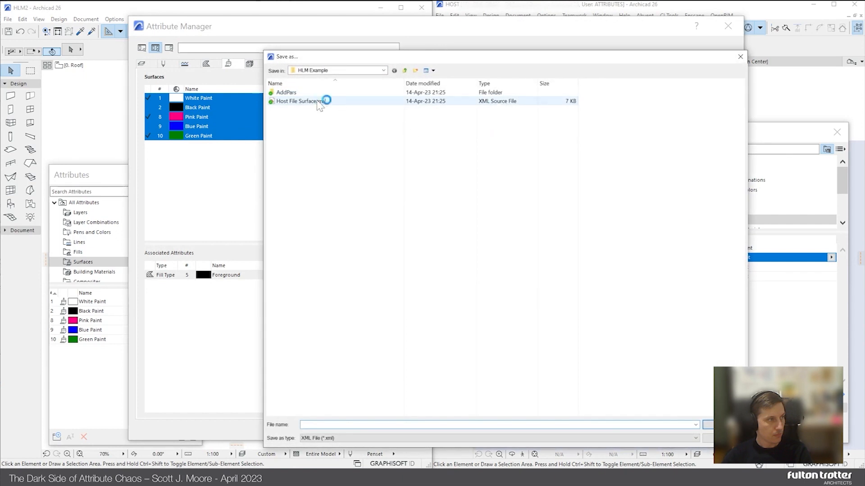
{"action": "double_click", "coordinate": [323, 98]}
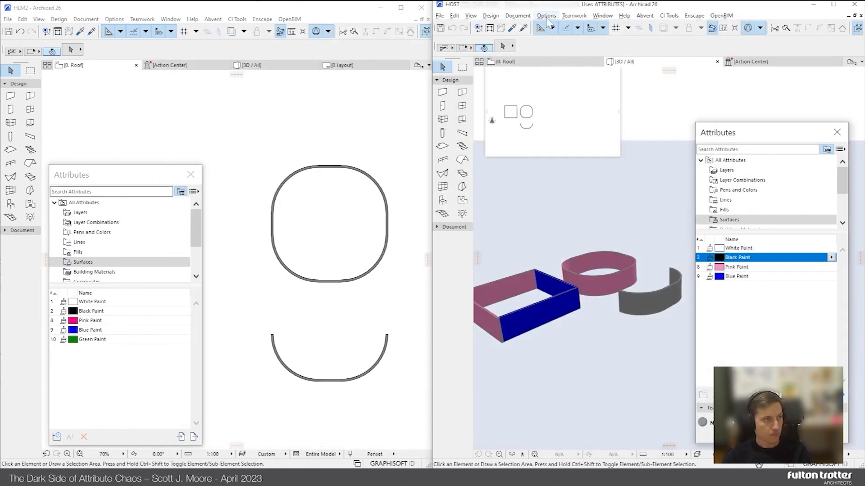
Switch to the second HOST instance and load the exported surfaces XML file into its Attribute Manager
{"action": "left_click", "coordinate": [633, 199]}
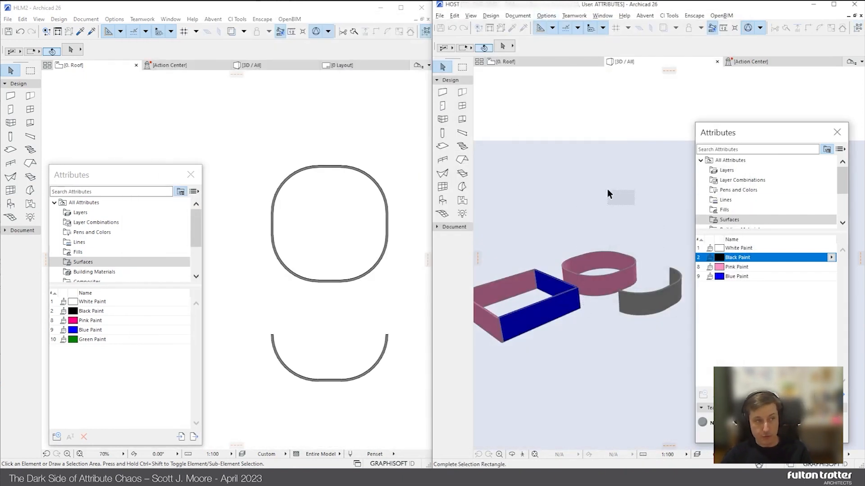
{"action": "left_click", "coordinate": [625, 195]}
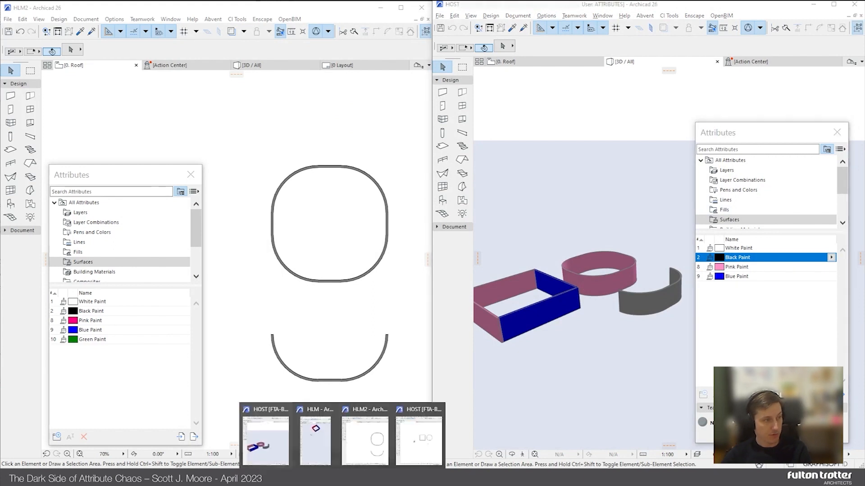
{"action": "left_click", "coordinate": [424, 439]}
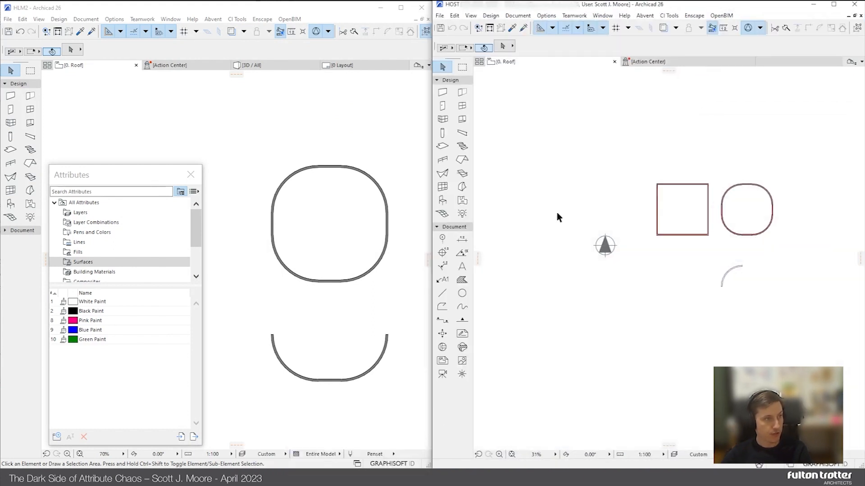
{"action": "left_click", "coordinate": [546, 15]}
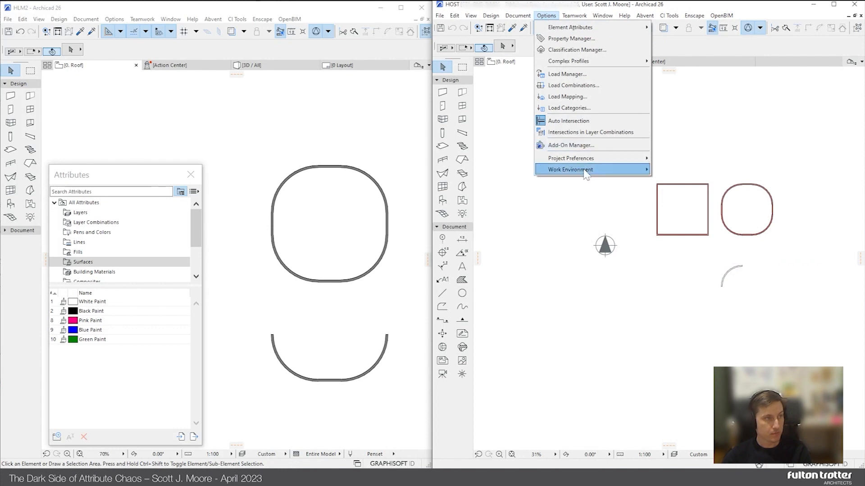
{"action": "mouse_move", "coordinate": [585, 174]}
{"action": "mouse_move", "coordinate": [585, 28]}
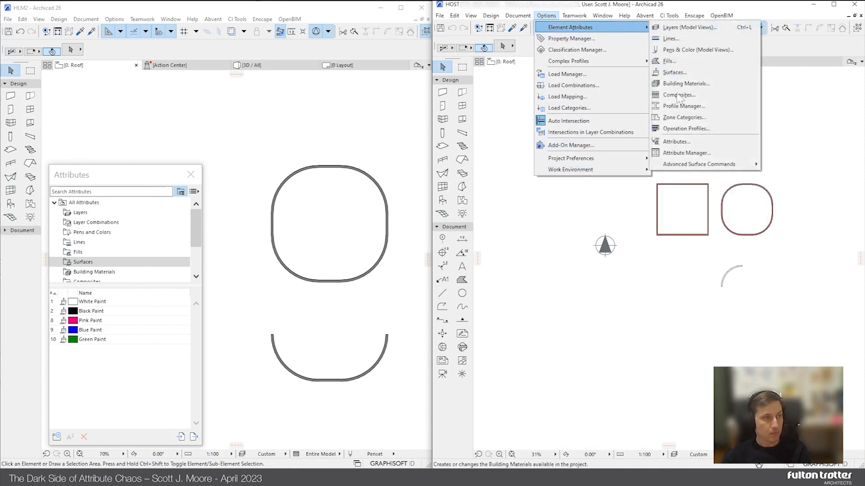
{"action": "left_click", "coordinate": [705, 153]}
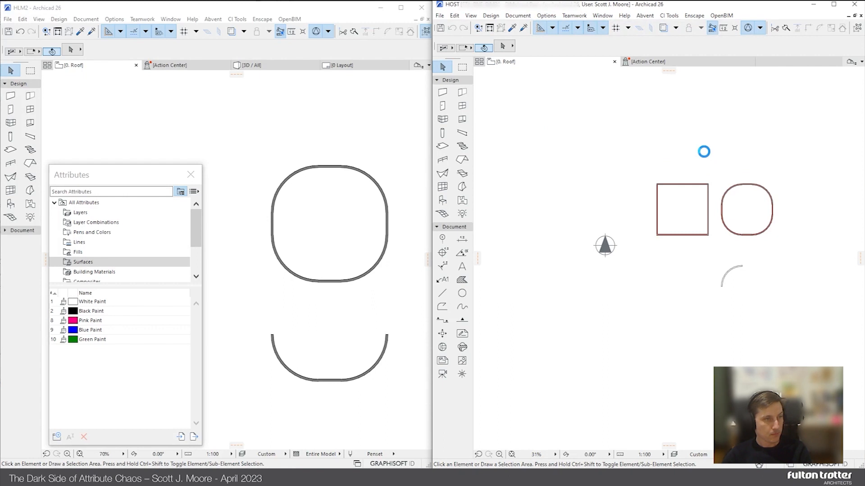
{"action": "left_click", "coordinate": [721, 78]}
{"action": "left_click", "coordinate": [540, 98]}
Apply all loaded surfaces to HOST by index, then send and receive the Teamwork changes
{"action": "key", "text": "ctrl+a"}
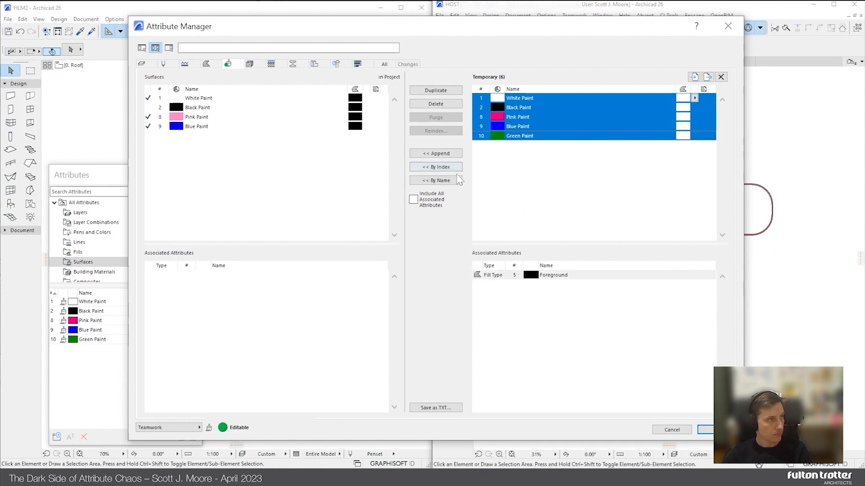
{"action": "left_click", "coordinate": [446, 167]}
{"action": "left_click", "coordinate": [715, 430]}
{"action": "key", "text": "Return"}
{"action": "left_click", "coordinate": [574, 16]}
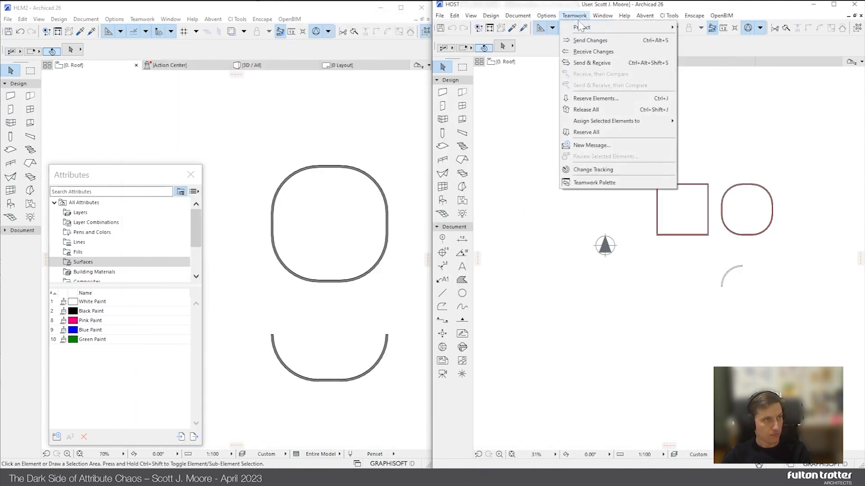
{"action": "left_click", "coordinate": [593, 63]}
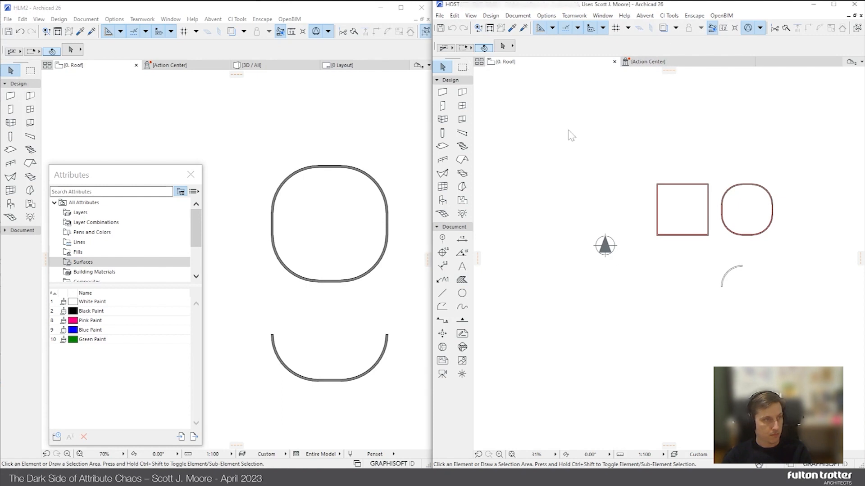
Return to the ATTRIBUTES user's HOST instance, send and receive changes, and check the curved walls' surface in 3D
{"action": "mouse_move", "coordinate": [338, 477]}
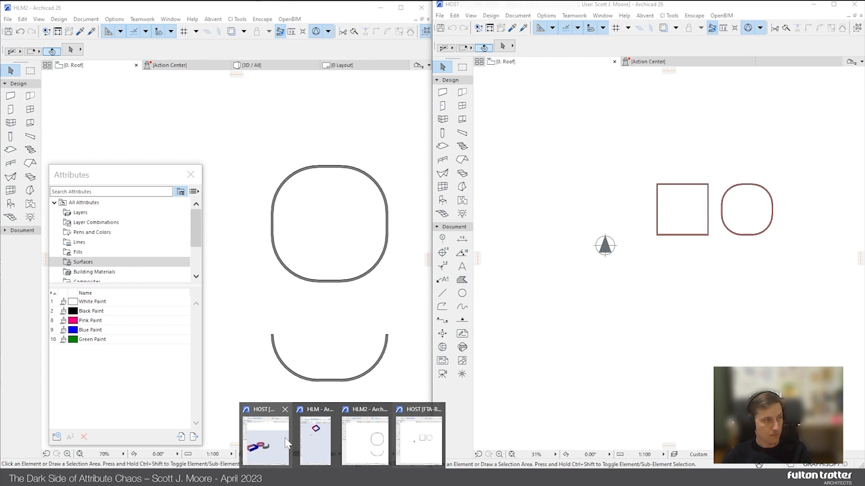
{"action": "left_click", "coordinate": [265, 440]}
{"action": "left_click", "coordinate": [546, 16]}
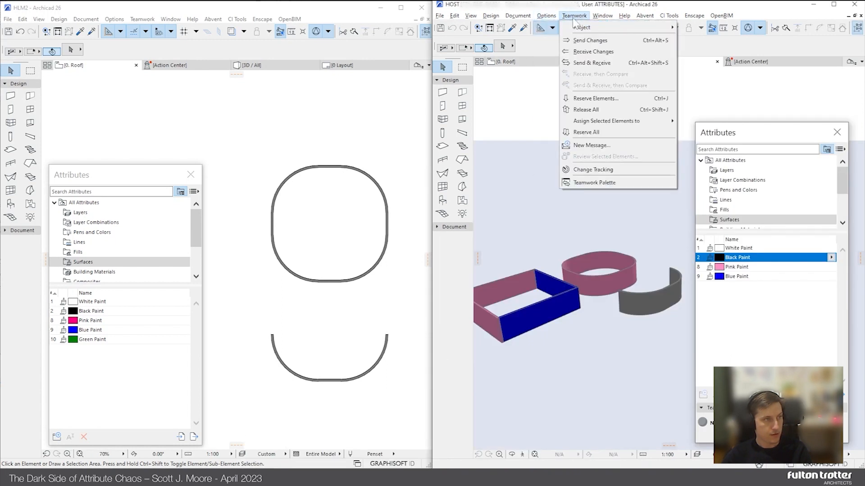
{"action": "left_click", "coordinate": [581, 60]}
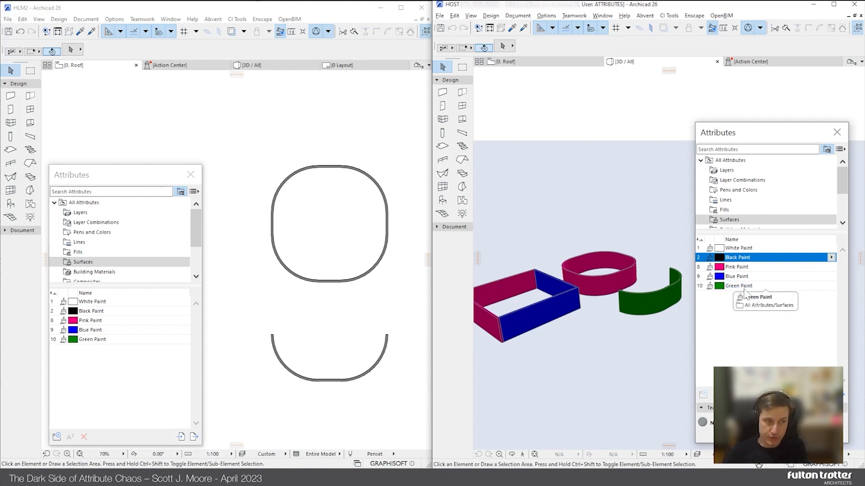
{"action": "left_click", "coordinate": [665, 299]}
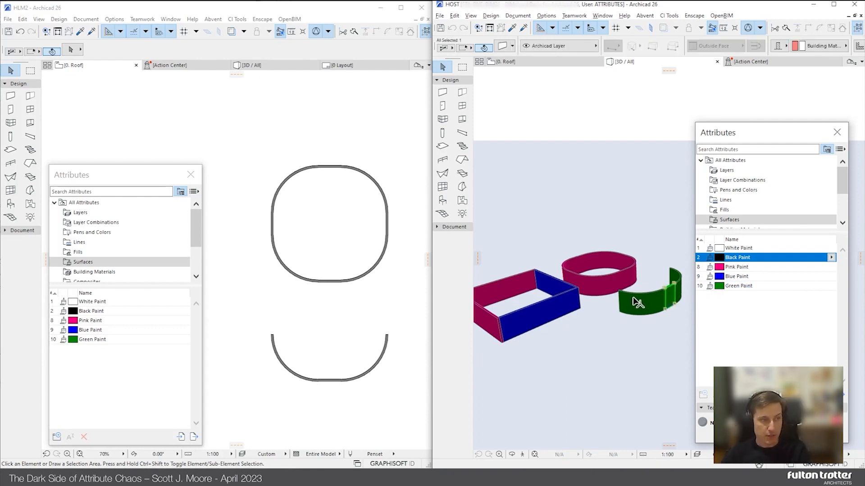
{"action": "left_click", "coordinate": [637, 250]}
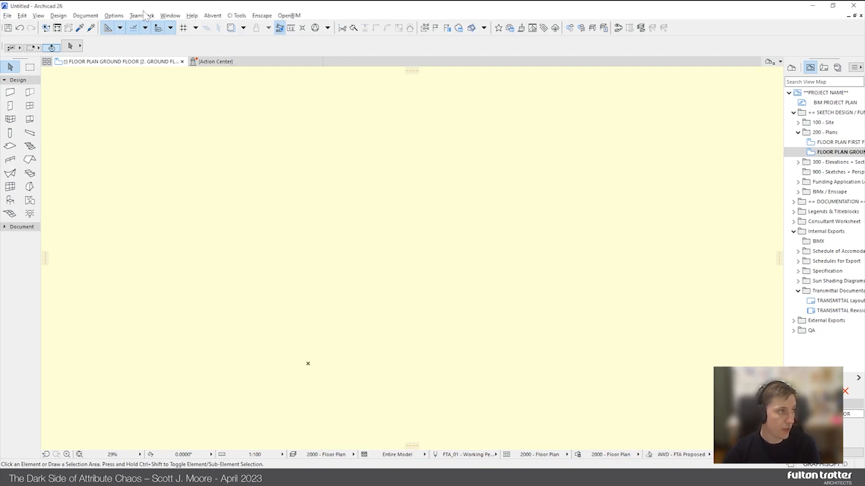
Open the Attribute Manager in the Untitled project and browse its list of surfaces
{"action": "mouse_move", "coordinate": [122, 27]}
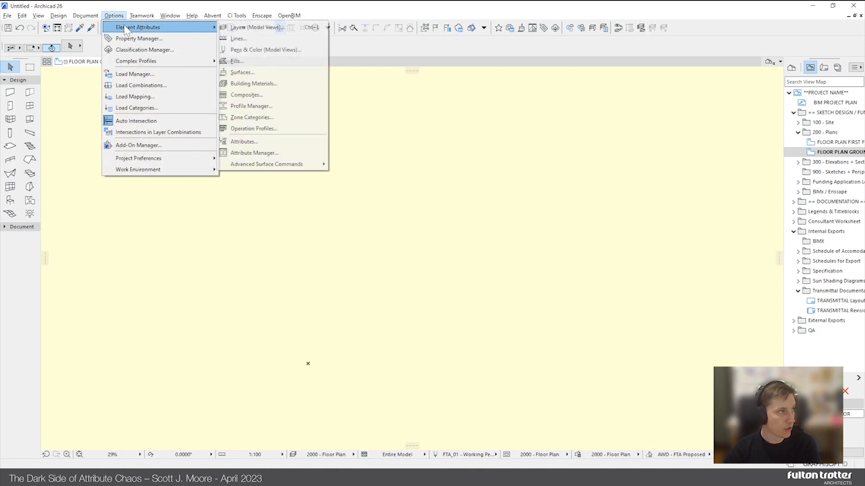
{"action": "left_click", "coordinate": [261, 151]}
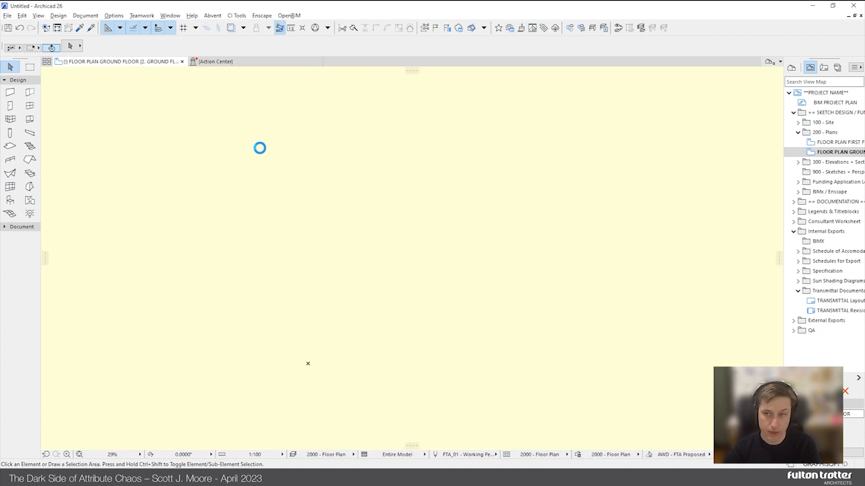
{"action": "scroll", "coordinate": [373, 107], "scroll_direction": "down", "scroll_amount": 2}
{"action": "left_click_drag", "start_coordinate": [373, 104], "coordinate": [370, 205]}
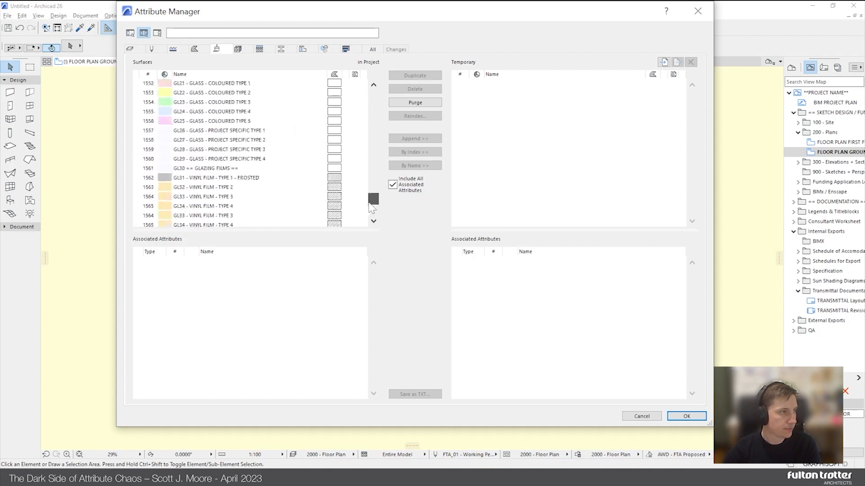
Load another file's attributes and add surfaces PF01 - (COLOUR / CODE) and PF01 - (COLOUR / CODE) - CL to the project by index
{"action": "left_click", "coordinate": [663, 62]}
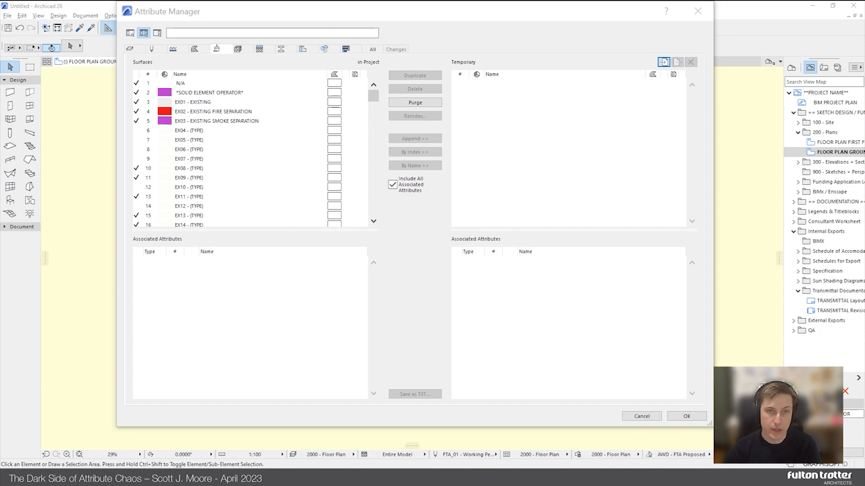
{"action": "left_click_drag", "start_coordinate": [694, 92], "coordinate": [696, 177]}
{"action": "scroll", "coordinate": [536, 111], "scroll_direction": "up", "scroll_amount": 1}
{"action": "left_click", "coordinate": [491, 101]}
{"action": "left_click", "coordinate": [486, 112], "text": "shift"}
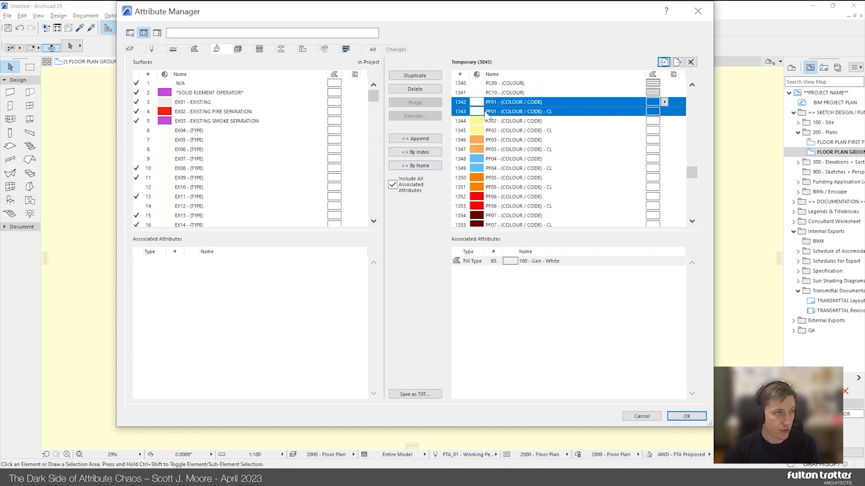
{"action": "left_click", "coordinate": [430, 154]}
{"action": "left_click_drag", "start_coordinate": [373, 96], "coordinate": [379, 184]}
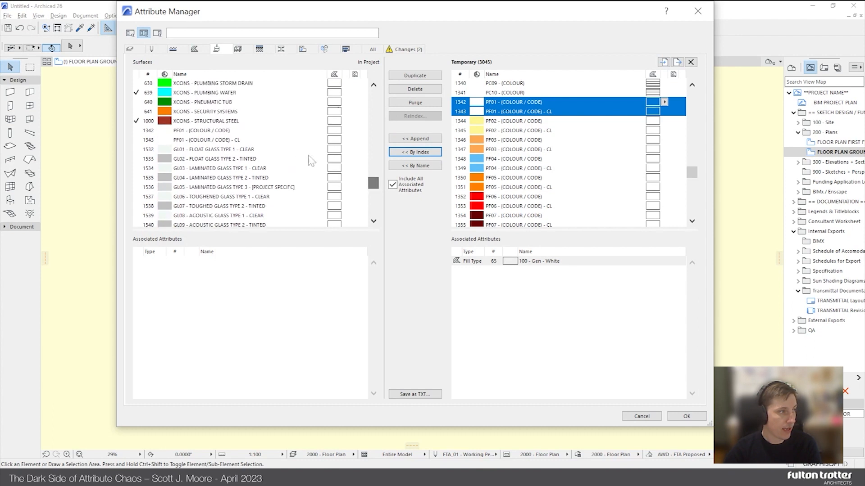
{"action": "left_click", "coordinate": [236, 132]}
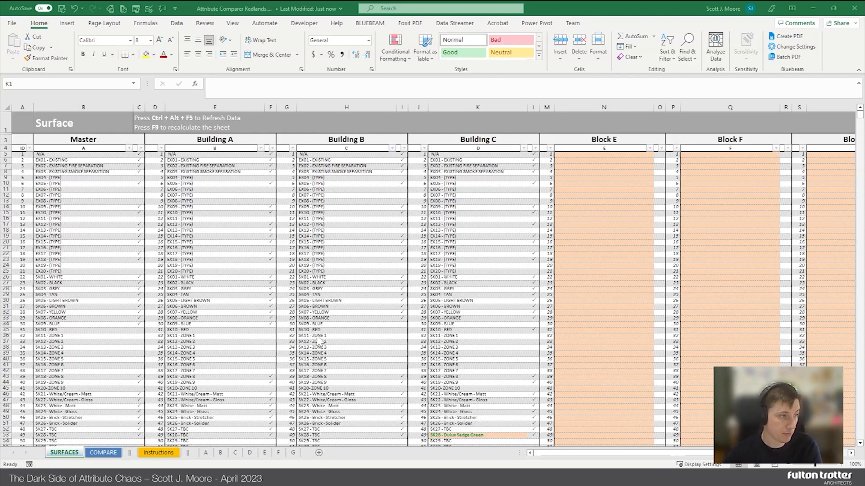
Compare surface names by index across Master and Buildings A to C, checking the highlighted index 49 entry in Building C against Master
{"action": "left_click", "coordinate": [333, 345]}
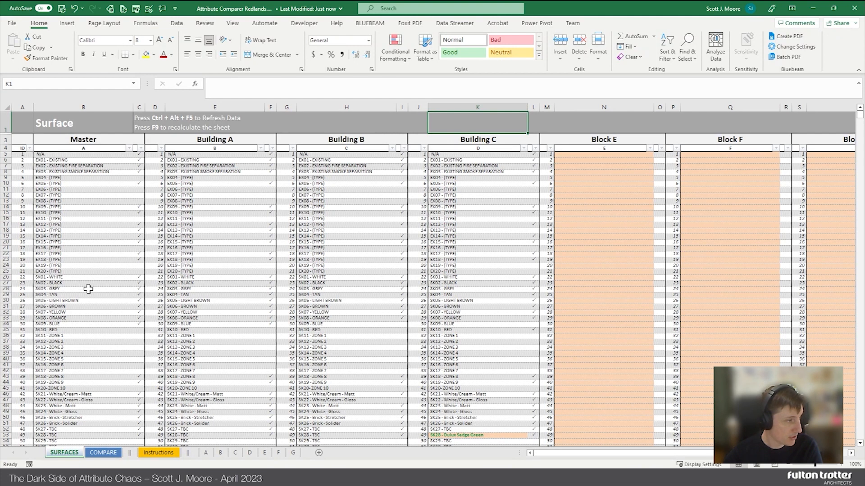
{"action": "scroll", "coordinate": [89, 288], "scroll_direction": "down", "scroll_amount": 1}
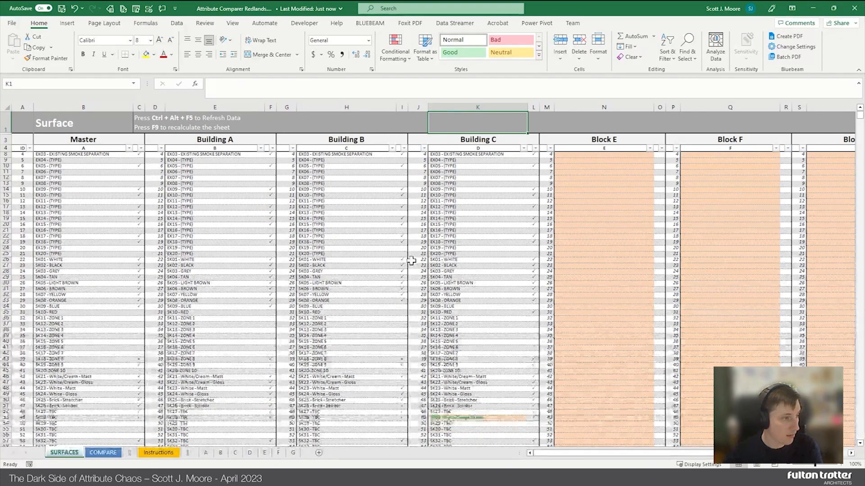
{"action": "left_click", "coordinate": [485, 418]}
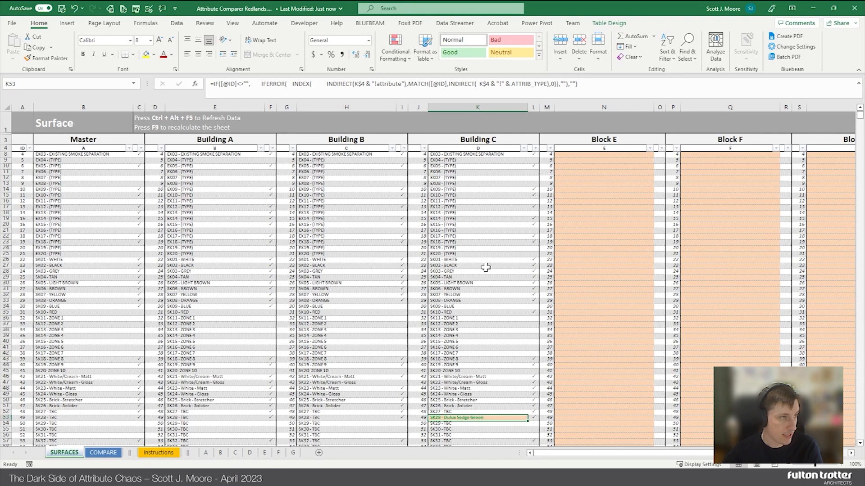
{"action": "left_click", "coordinate": [96, 266]}
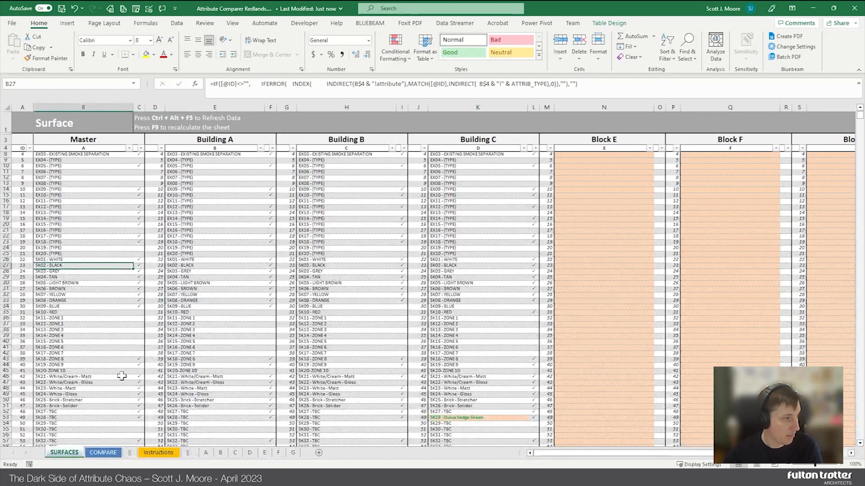
{"action": "left_click", "coordinate": [454, 418]}
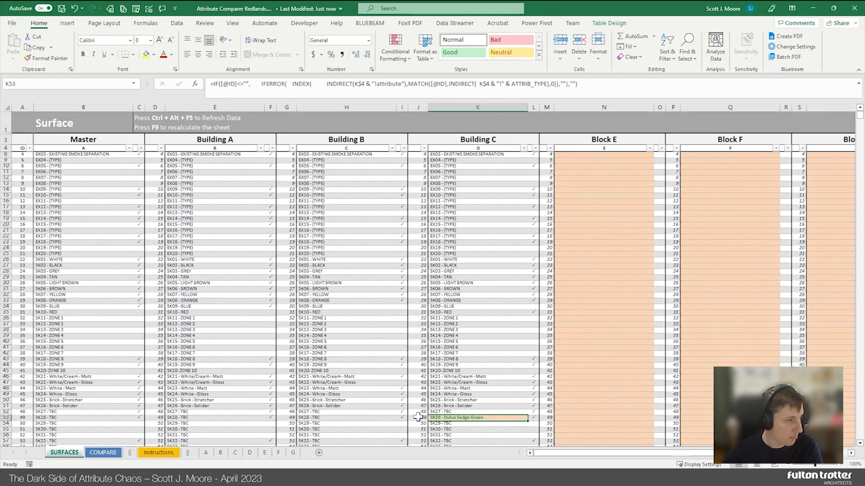
{"action": "scroll", "coordinate": [69, 406], "scroll_direction": "down", "scroll_amount": 2}
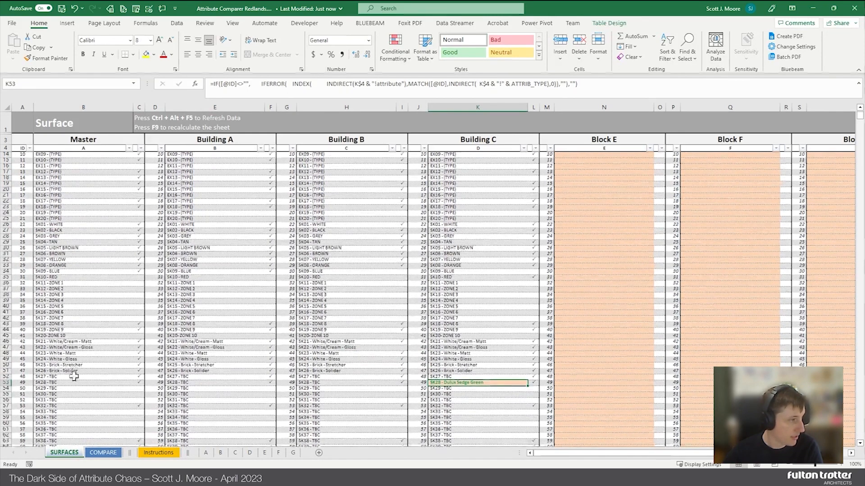
{"action": "left_click", "coordinate": [68, 383]}
{"action": "scroll", "coordinate": [54, 383], "scroll_direction": "down", "scroll_amount": 9}
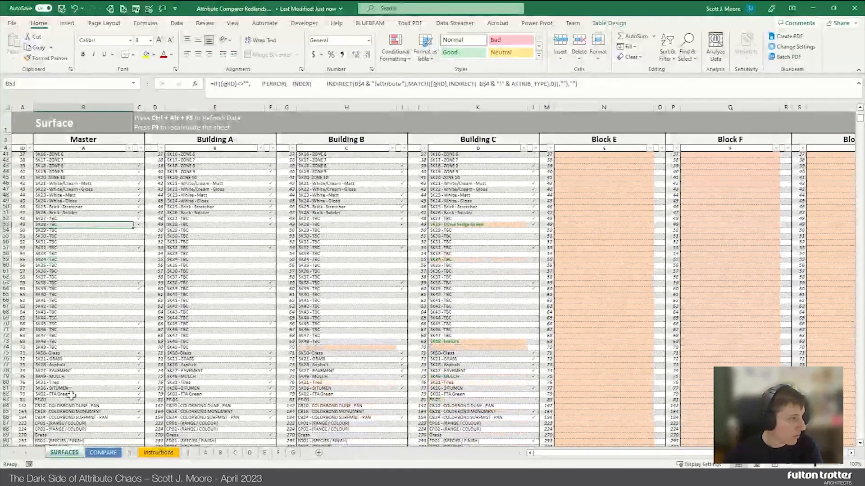
{"action": "scroll", "coordinate": [67, 388], "scroll_direction": "down", "scroll_amount": 1}
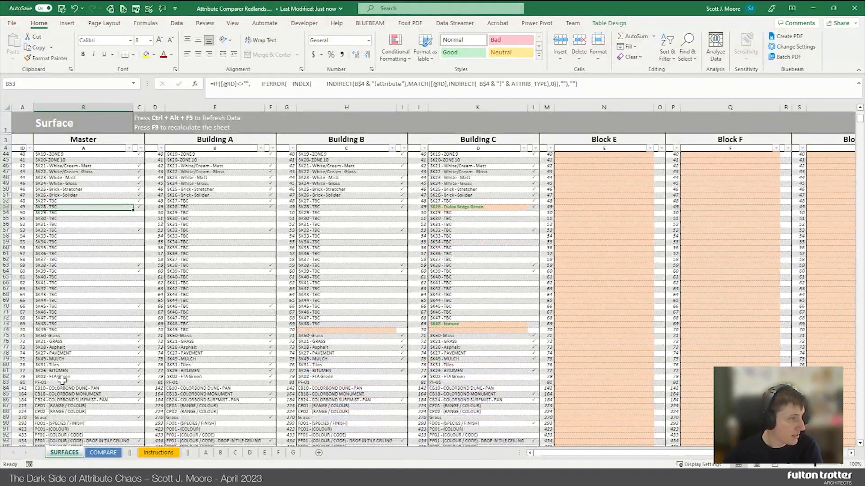
{"action": "scroll", "coordinate": [66, 383], "scroll_direction": "up", "scroll_amount": 1}
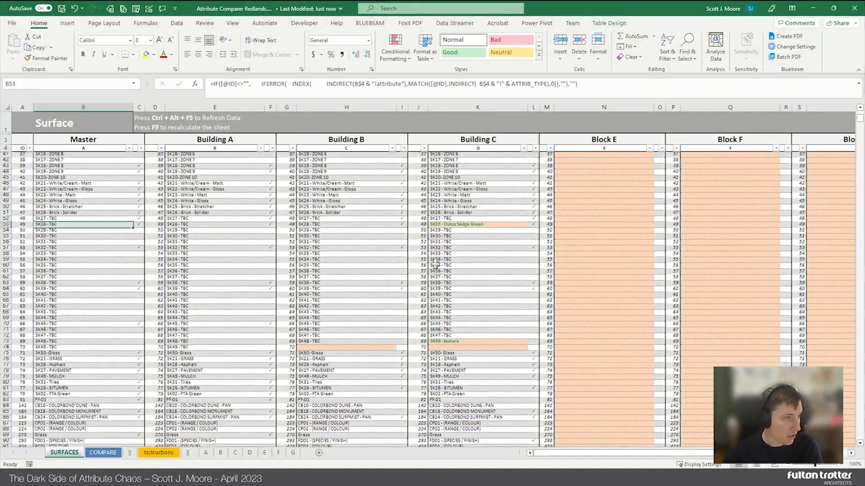
Examine the highlighted mismatches at indexes 69 and 70 in Buildings B and C, and the surfaces below them
{"action": "left_click", "coordinate": [364, 347]}
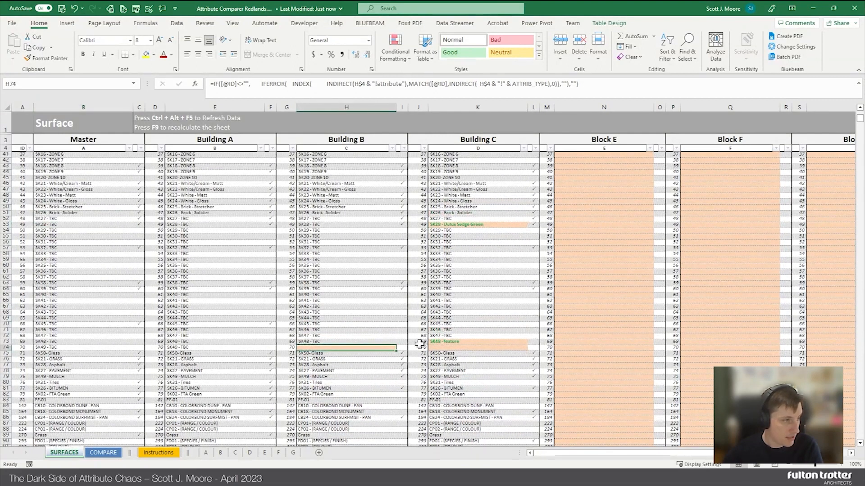
{"action": "left_click", "coordinate": [467, 350]}
{"action": "left_click", "coordinate": [351, 347]}
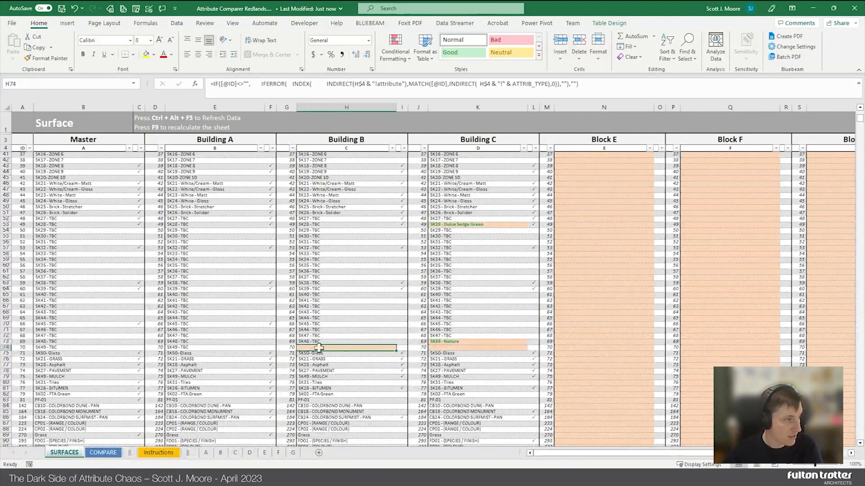
{"action": "left_click", "coordinate": [469, 341]}
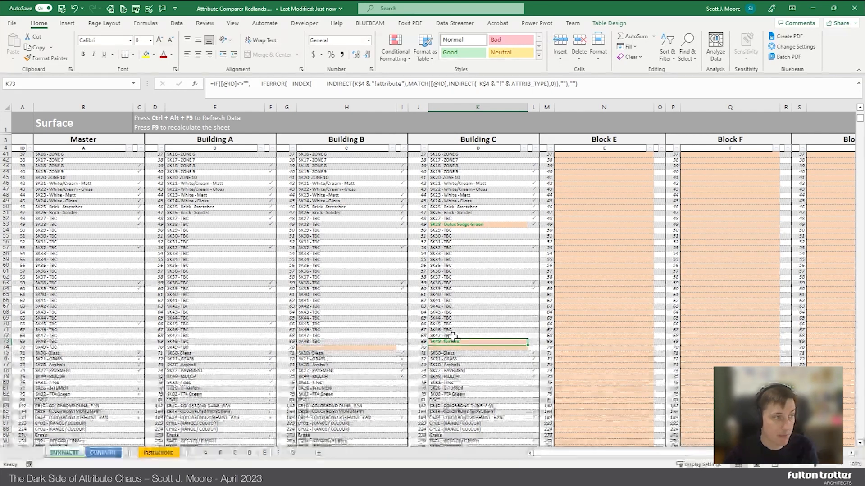
{"action": "scroll", "coordinate": [455, 340], "scroll_direction": "down", "scroll_amount": 6}
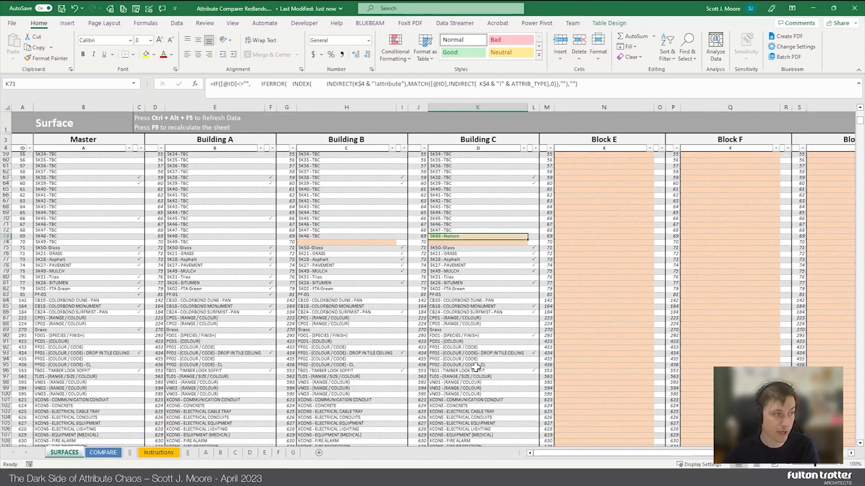
{"action": "scroll", "coordinate": [470, 370], "scroll_direction": "down", "scroll_amount": 1}
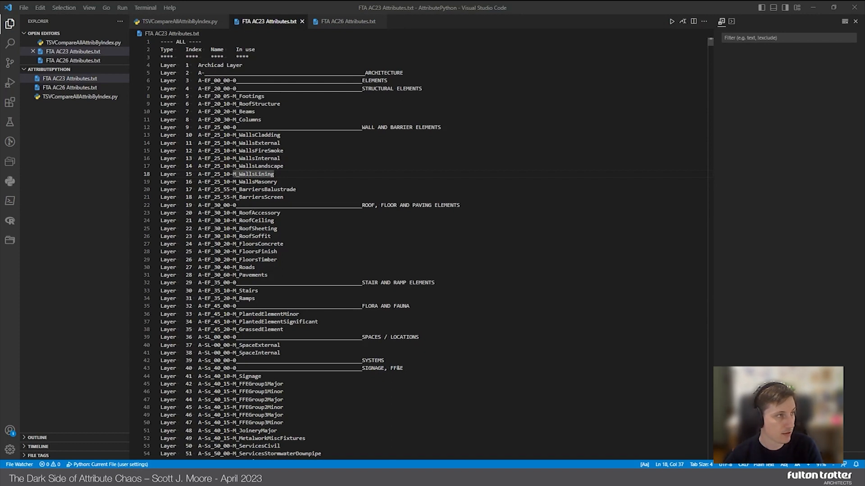
In Visual Studio Code, review the exported attribute lists FTA AC23 Attributes.txt and FTA AC26 Attributes.txt
{"action": "left_click", "coordinate": [256, 112]}
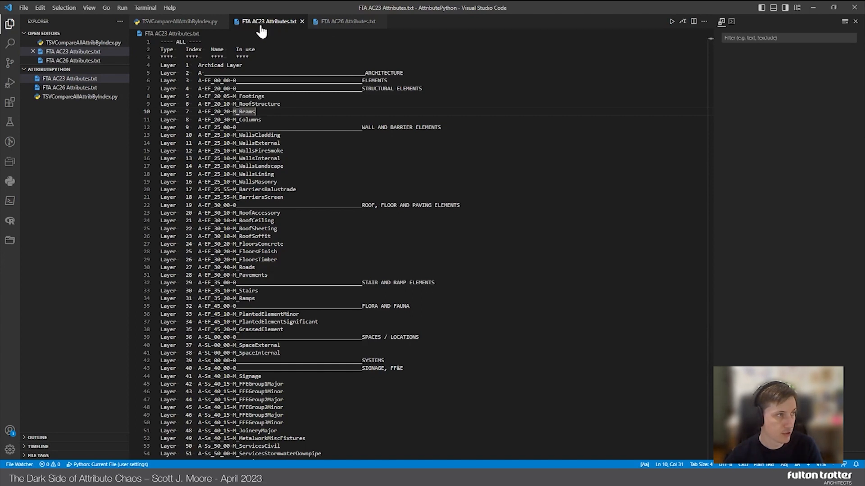
{"action": "mouse_move", "coordinate": [709, 41]}
{"action": "left_mouse_down"}
{"action": "mouse_move", "coordinate": [705, 220]}
{"action": "mouse_move", "coordinate": [707, 40]}
{"action": "left_mouse_up"}
{"action": "left_click", "coordinate": [347, 21]}
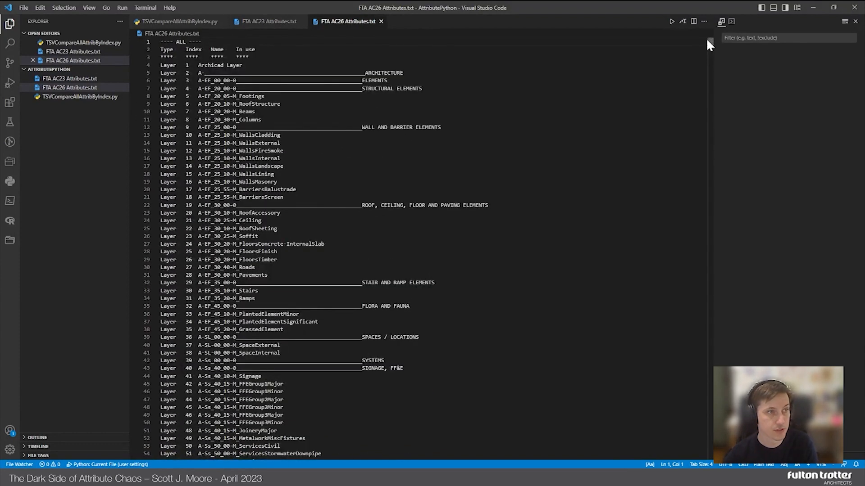
Run the TSVCompareAllAttribByIndex.py script to compare the AC23 and AC26 attribute files by index
{"action": "left_click", "coordinate": [175, 22]}
{"action": "left_click", "coordinate": [157, 125]}
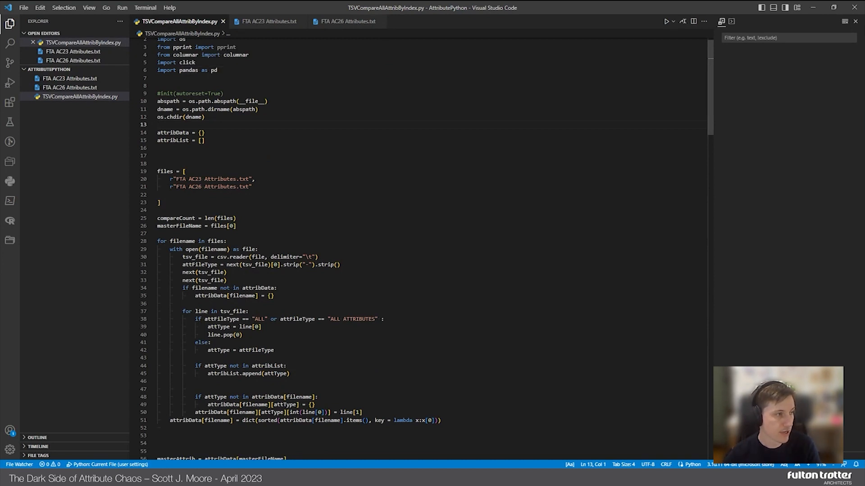
{"action": "left_click", "coordinate": [158, 86]}
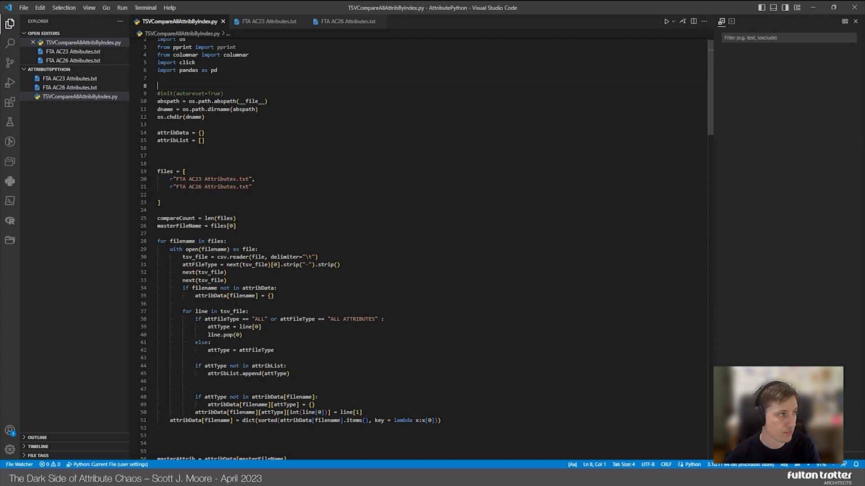
{"action": "left_click", "coordinate": [158, 79]}
{"action": "key", "text": "F5"}
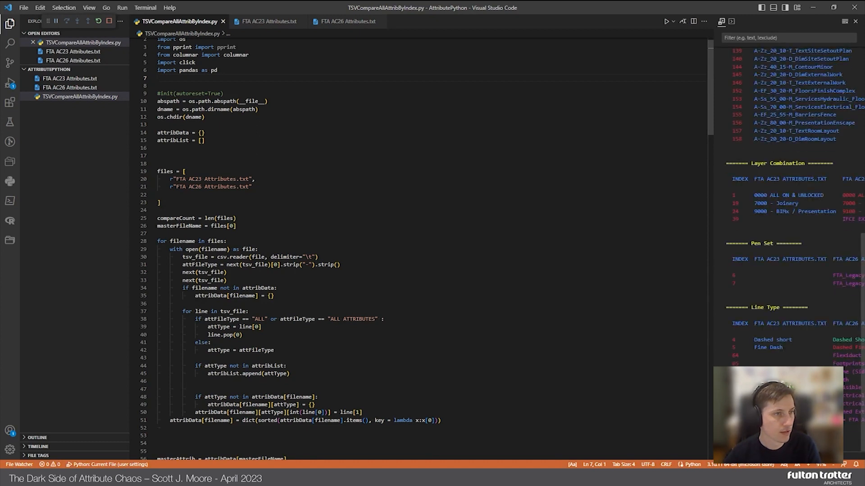
Widen the script's output area and examine the Layer comparison for renamed layers and layers found only in the AC26 file
{"action": "left_click_drag", "start_coordinate": [712, 187], "coordinate": [282, 188]}
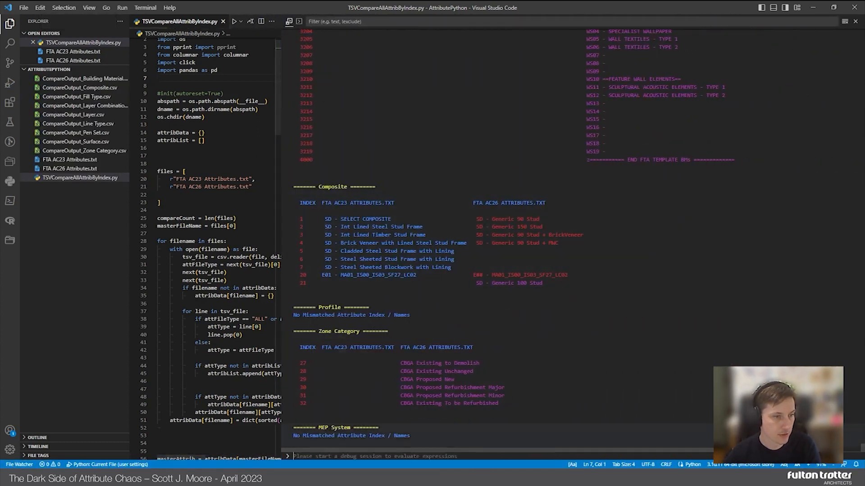
{"action": "left_click_drag", "start_coordinate": [862, 449], "coordinate": [863, 32]}
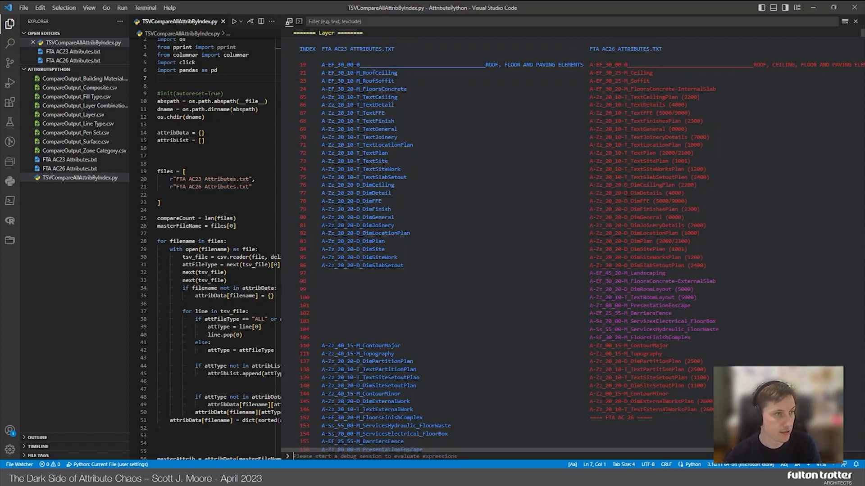
{"action": "left_click_drag", "start_coordinate": [589, 73], "coordinate": [658, 73]}
{"action": "left_click", "coordinate": [658, 73]}
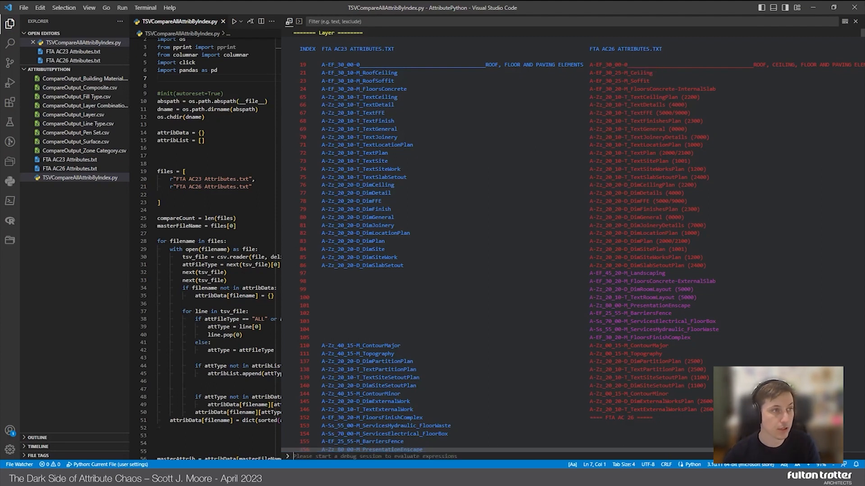
{"action": "left_click_drag", "start_coordinate": [590, 273], "coordinate": [691, 338]}
{"action": "left_click", "coordinate": [691, 337]}
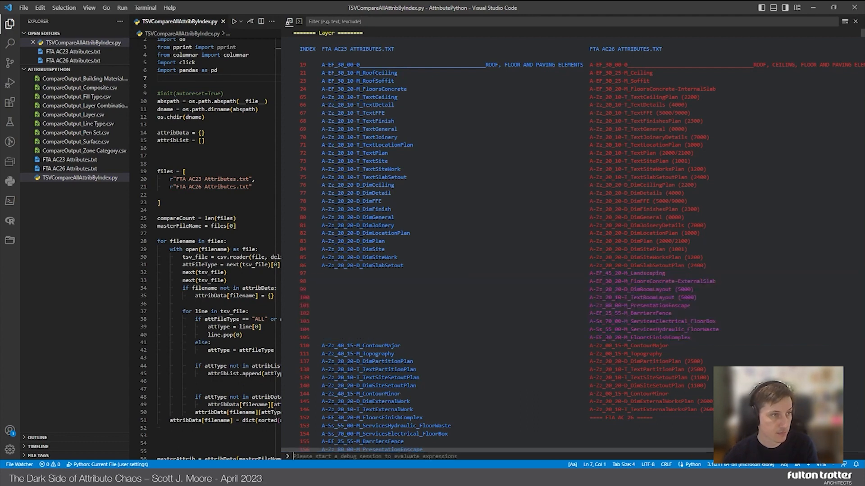
Review the comparison output for layer combinations, pen sets, line types, fills, building materials and surfaces
{"action": "scroll", "coordinate": [571, 241], "scroll_direction": "down", "scroll_amount": 3}
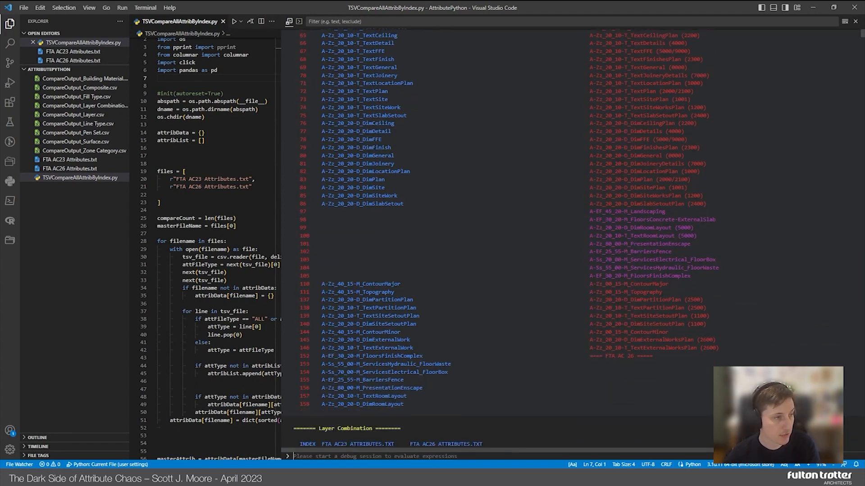
{"action": "scroll", "coordinate": [505, 239], "scroll_direction": "down", "scroll_amount": 20}
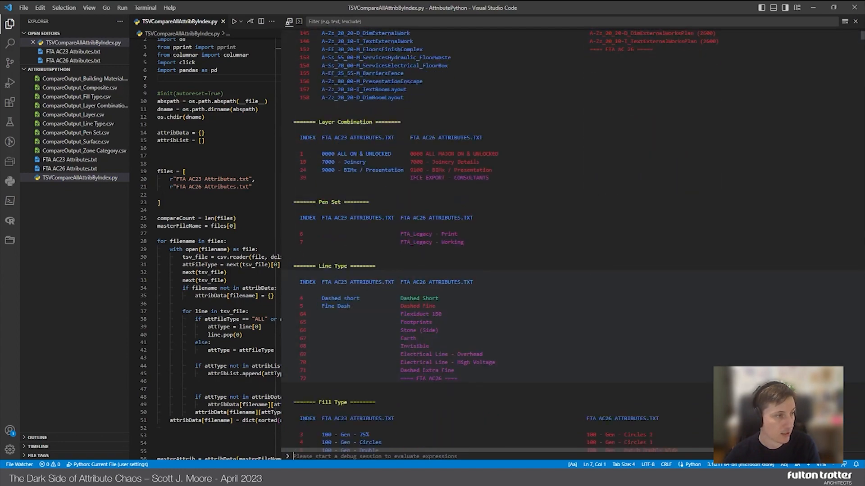
{"action": "scroll", "coordinate": [505, 240], "scroll_direction": "down", "scroll_amount": 20}
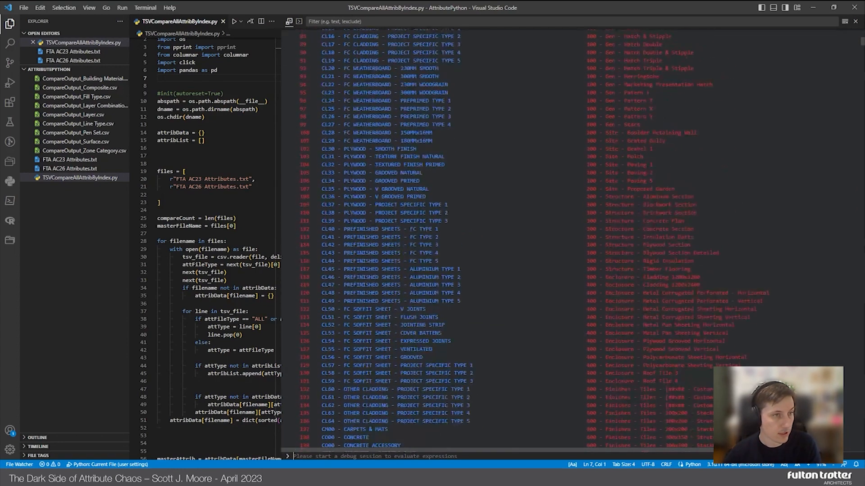
{"action": "scroll", "coordinate": [505, 240], "scroll_direction": "down", "scroll_amount": 20}
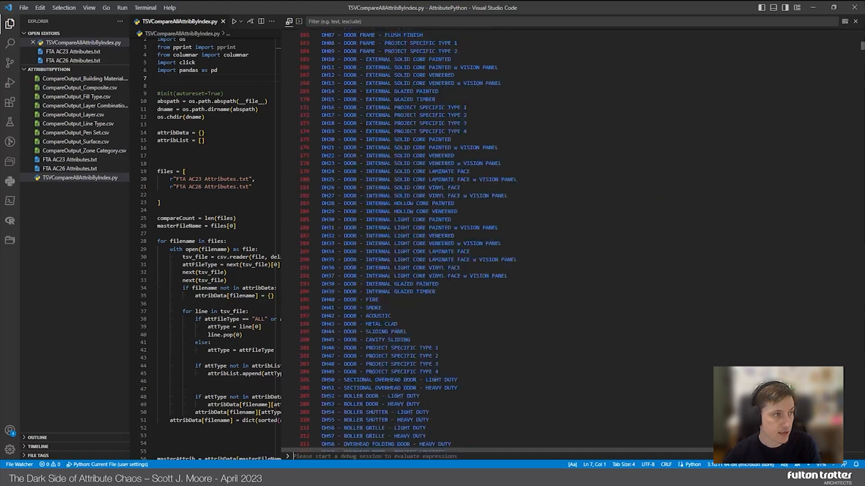
{"action": "scroll", "coordinate": [505, 240], "scroll_direction": "down", "scroll_amount": 20}
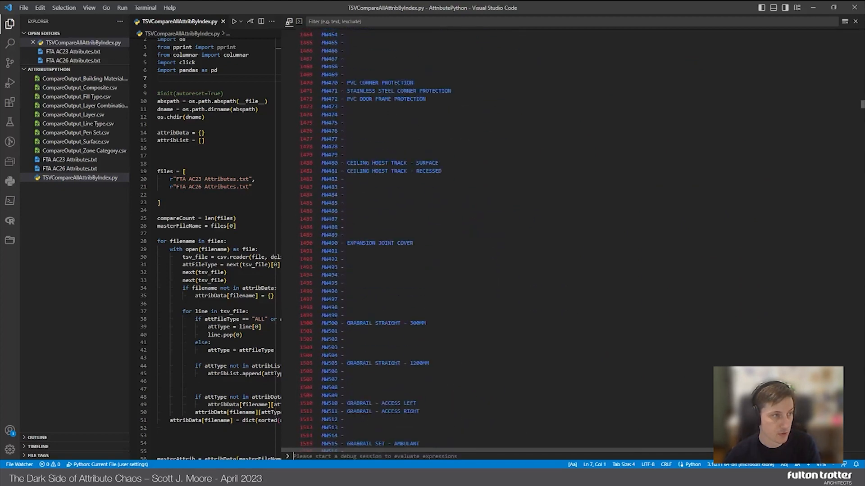
{"action": "scroll", "coordinate": [505, 240], "scroll_direction": "down", "scroll_amount": 20}
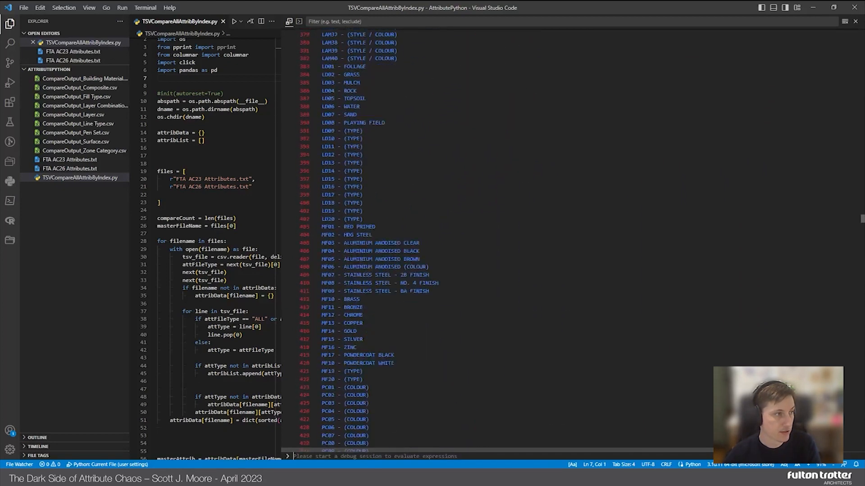
{"action": "scroll", "coordinate": [505, 240], "scroll_direction": "down", "scroll_amount": 3}
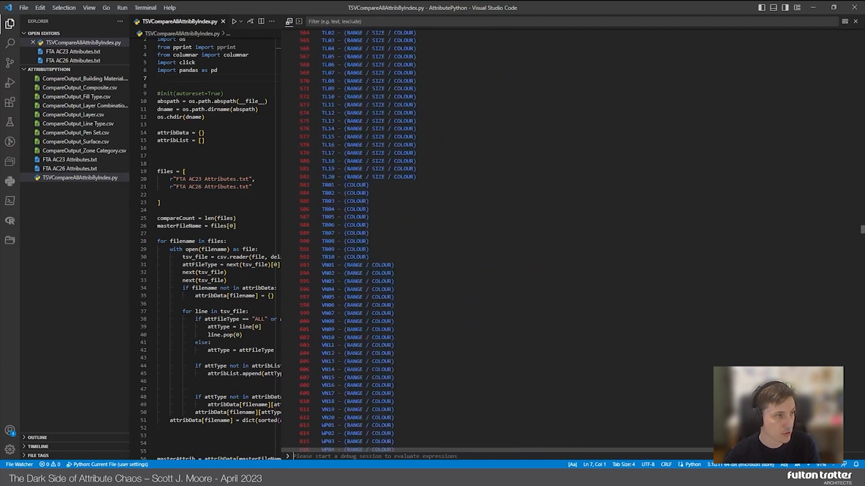
{"action": "scroll", "coordinate": [505, 239], "scroll_direction": "down", "scroll_amount": 20}
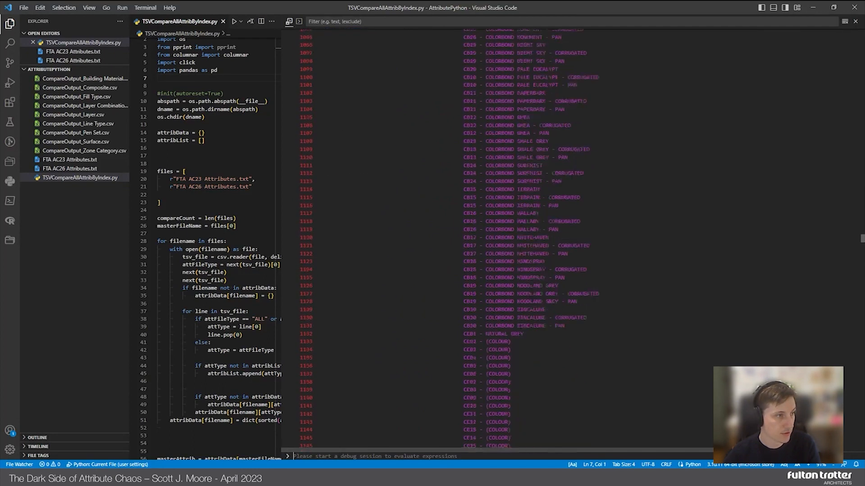
{"action": "scroll", "coordinate": [506, 240], "scroll_direction": "up", "scroll_amount": 20}
{"action": "scroll", "coordinate": [505, 240], "scroll_direction": "up", "scroll_amount": 15}
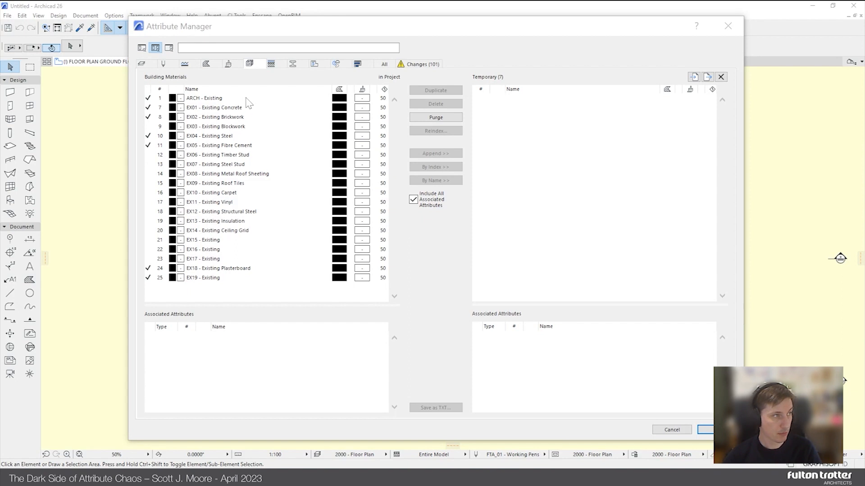
Add all existing building materials, from ARCH - Existing to EX19 - Existing, to the temporary list by index
{"action": "left_click", "coordinate": [246, 99]}
{"action": "left_click", "coordinate": [231, 277], "text": "shift"}
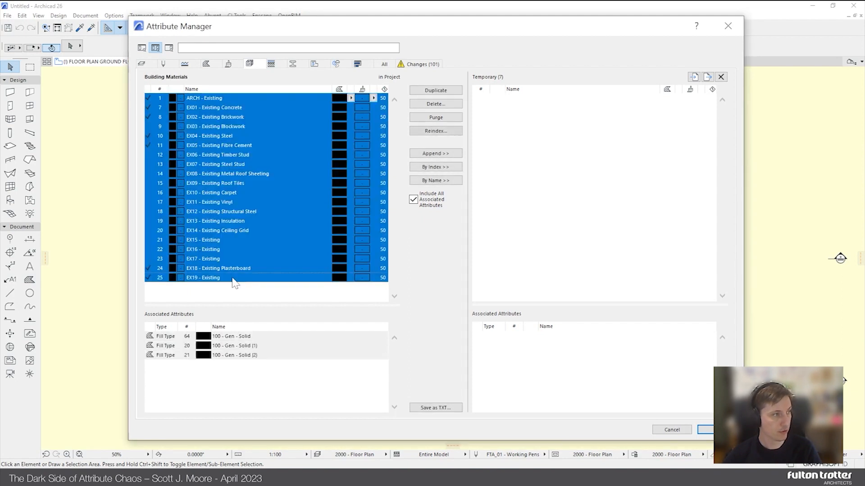
{"action": "left_click", "coordinate": [456, 167]}
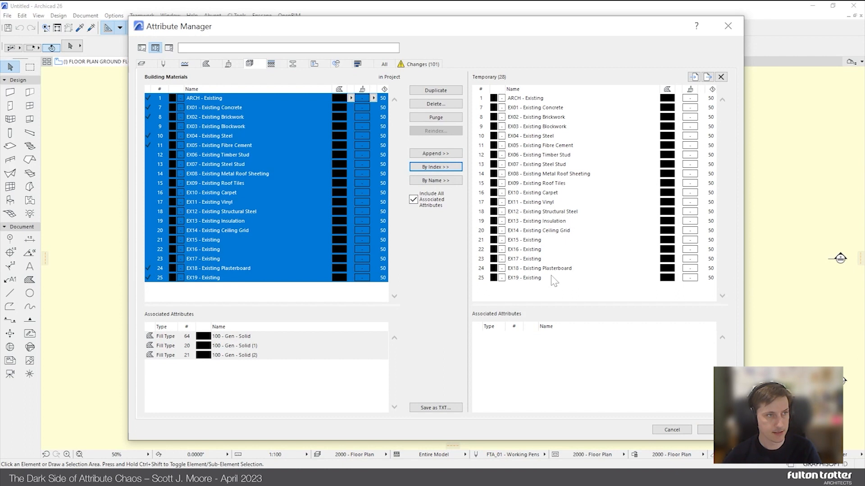
Export the temporary attributes as BuildingMaterials.xml in the AttributePython folder, replacing the existing file
{"action": "left_click", "coordinate": [707, 78]}
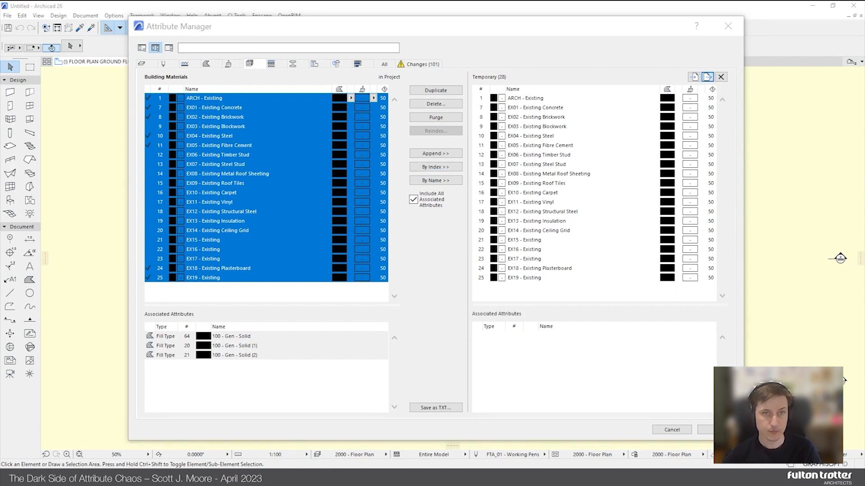
{"action": "left_click", "coordinate": [301, 92]}
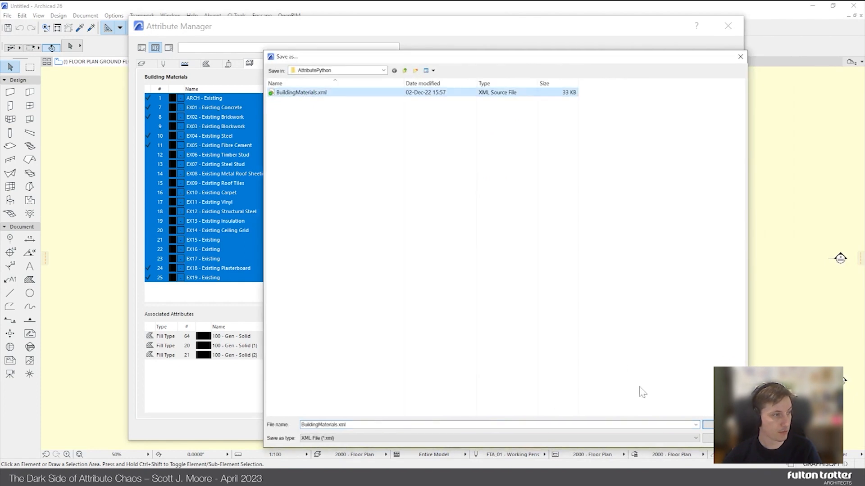
{"action": "left_click", "coordinate": [707, 424]}
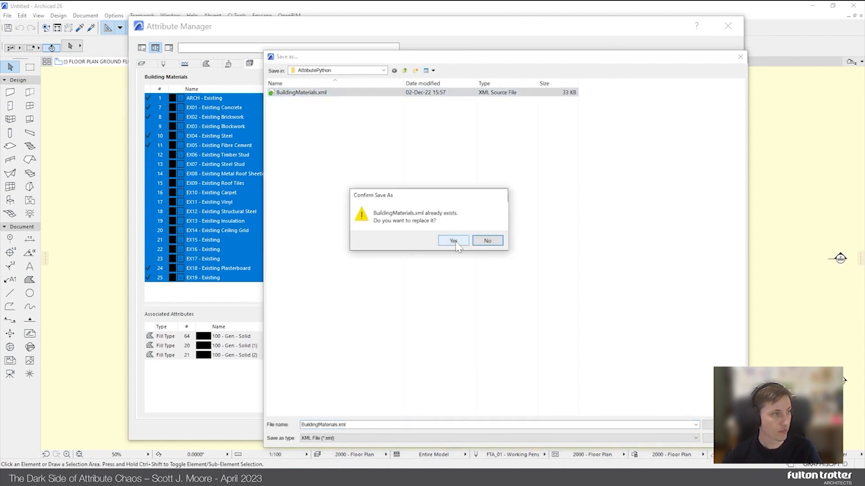
{"action": "left_click", "coordinate": [453, 241]}
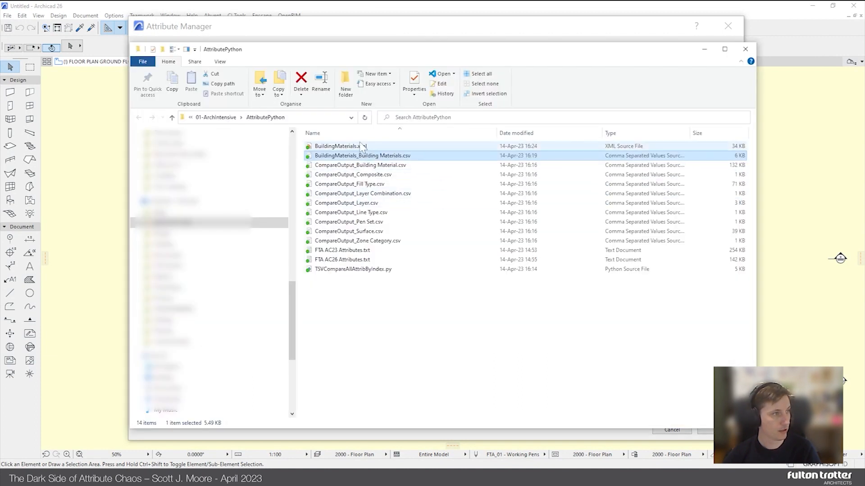
Open BuildingMaterials.xml in Visual Studio Code and examine the structure of its fill attribute entries
{"action": "left_click", "coordinate": [361, 146]}
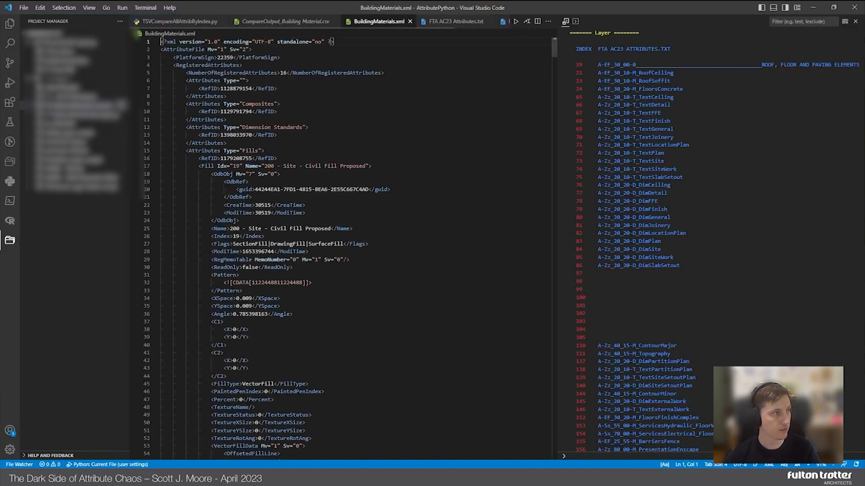
{"action": "mouse_move", "coordinate": [553, 46]}
{"action": "left_mouse_down"}
{"action": "mouse_move", "coordinate": [553, 61]}
{"action": "mouse_move", "coordinate": [553, 50]}
{"action": "left_mouse_up"}
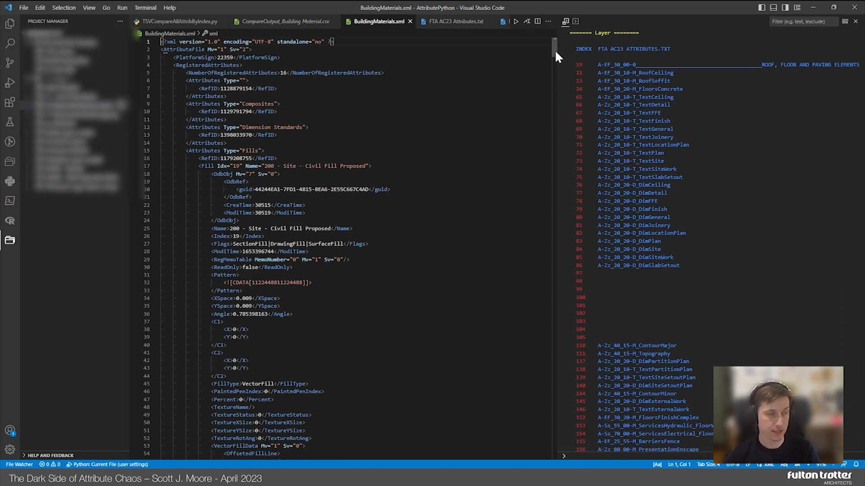
{"action": "left_click_drag", "start_coordinate": [555, 52], "coordinate": [555, 62]}
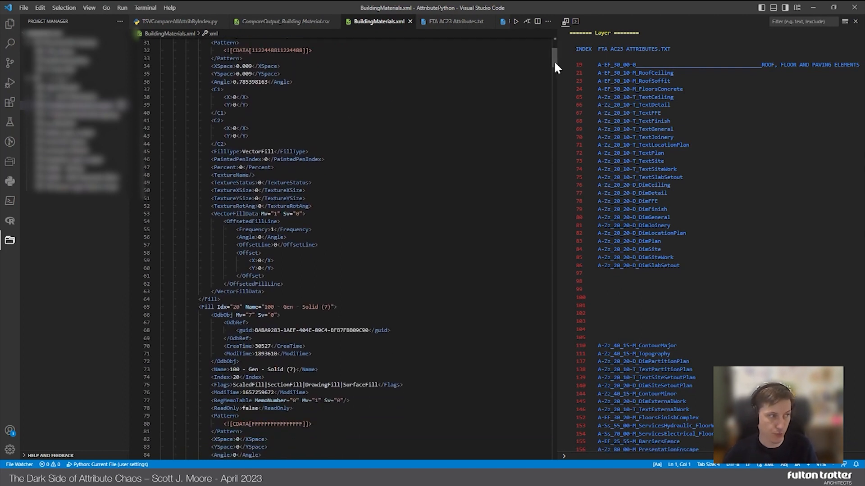
{"action": "mouse_move", "coordinate": [555, 63]}
{"action": "left_mouse_down"}
{"action": "mouse_move", "coordinate": [554, 121]}
{"action": "mouse_move", "coordinate": [552, 52]}
{"action": "left_mouse_up"}
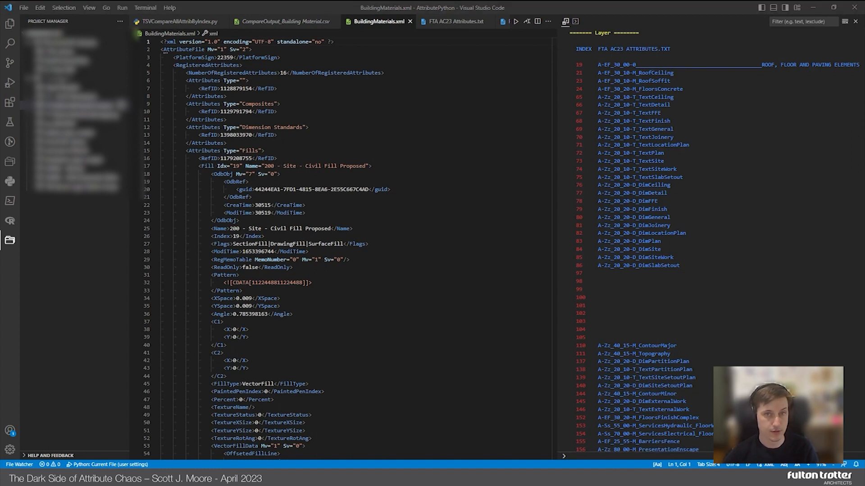
Run the ExportXMLAttributeToCSV.py script to convert the building materials in BuildingMaterials.xml to CSV
{"action": "key", "text": "alt+Tab"}
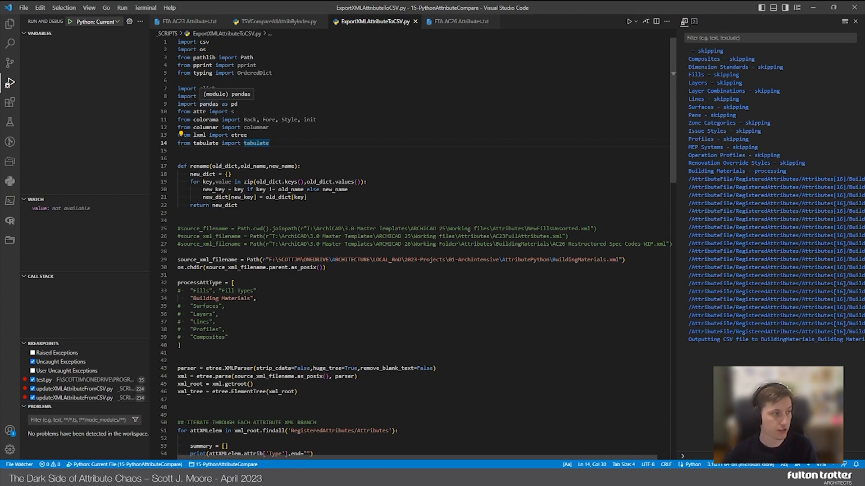
{"action": "left_click", "coordinate": [225, 97]}
{"action": "key", "text": "F5"}
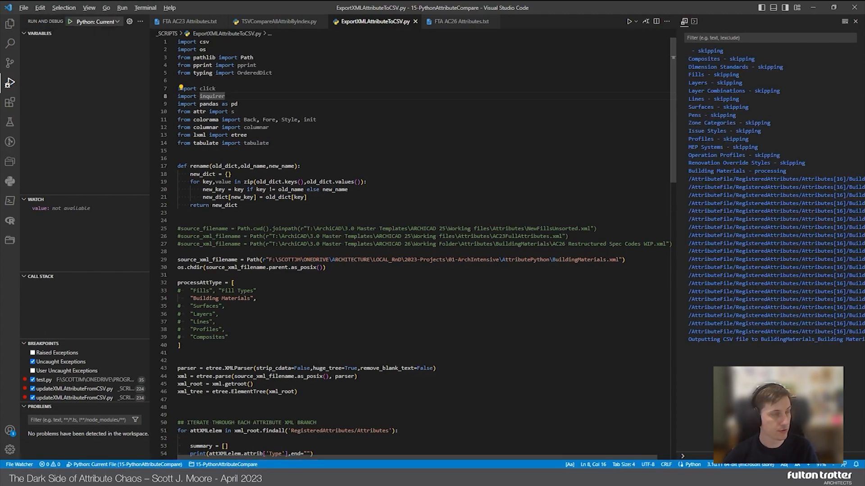
Open BuildingMaterials_Building Materials.csv from the AttributePython folder in Excel
{"action": "key", "text": "alt+Tab"}
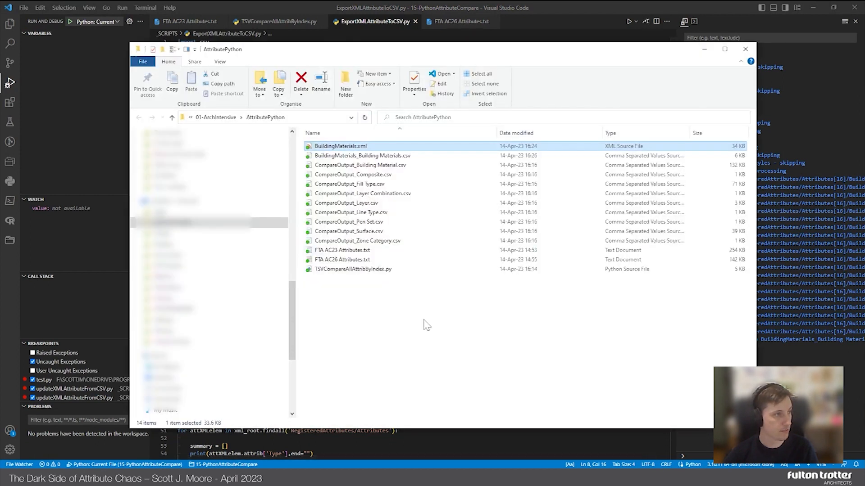
{"action": "left_click", "coordinate": [354, 156]}
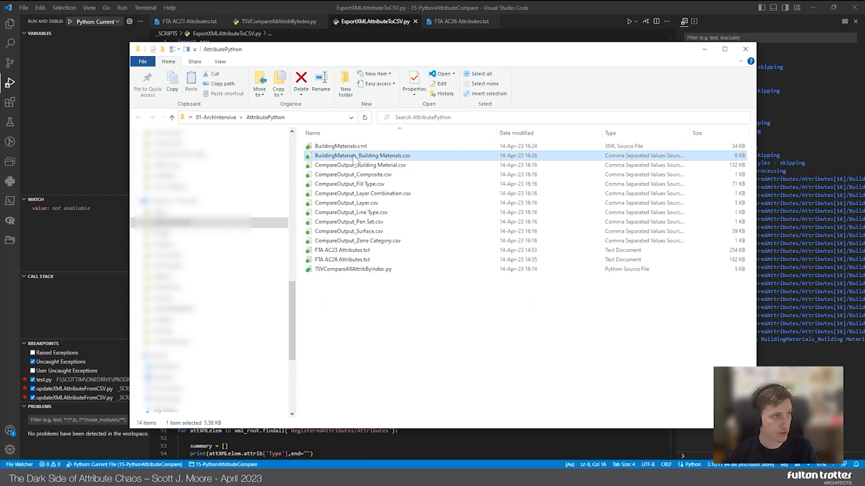
{"action": "right_click", "coordinate": [354, 156]}
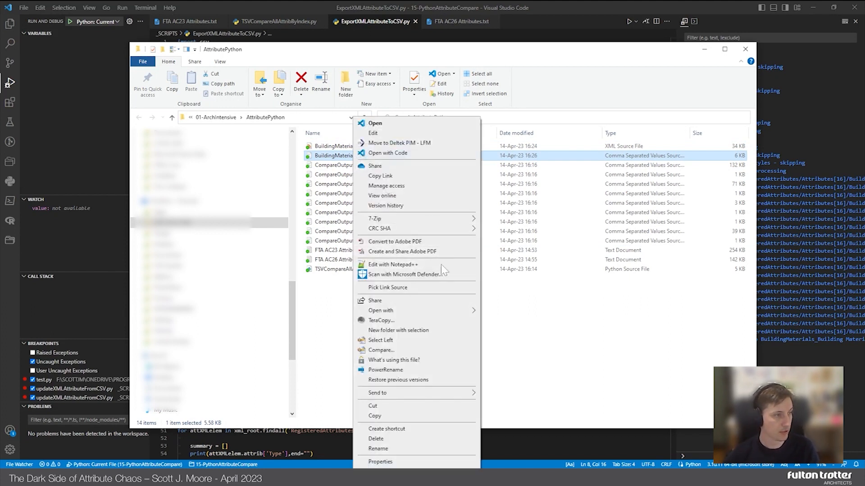
{"action": "mouse_move", "coordinate": [440, 310]}
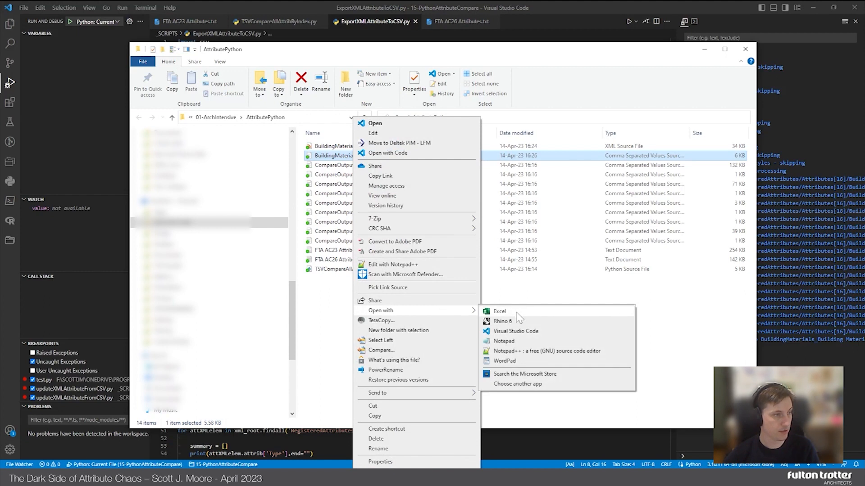
{"action": "left_click", "coordinate": [516, 311]}
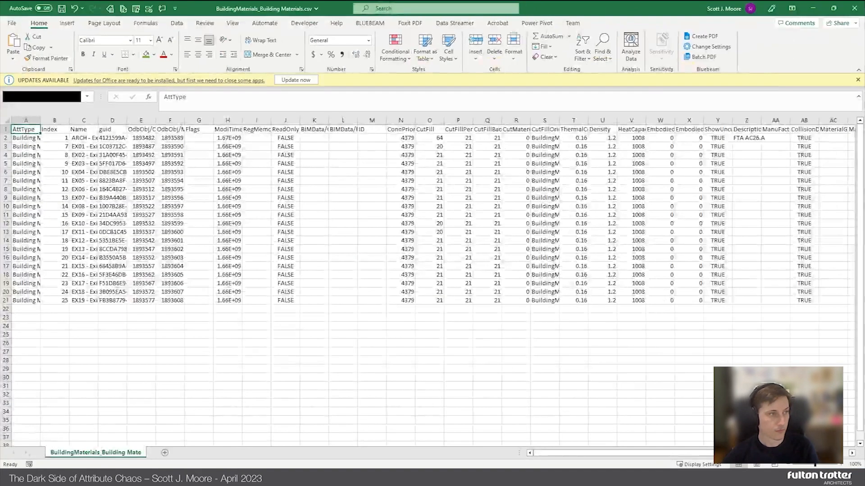
Dismiss the Office update notice and widen the AttType, Name and guid columns to fit their contents
{"action": "left_click", "coordinate": [398, 335]}
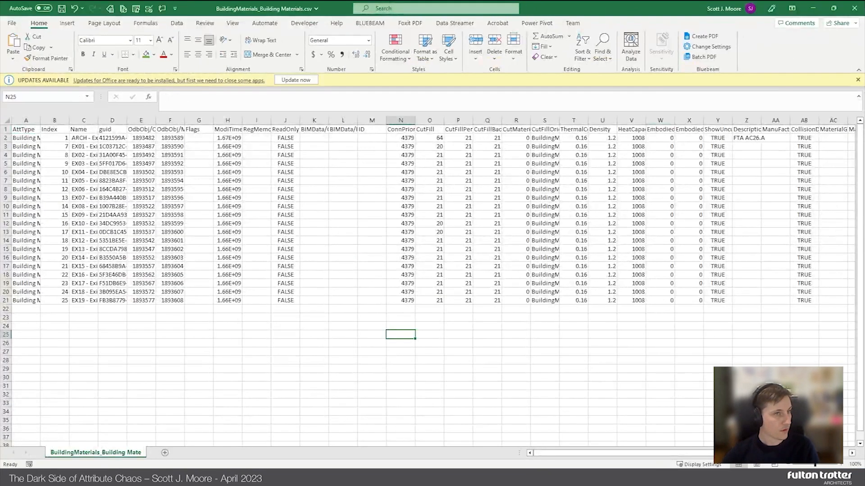
{"action": "left_click", "coordinate": [858, 79]}
{"action": "left_click", "coordinate": [583, 329]}
{"action": "left_click_drag", "start_coordinate": [41, 108], "coordinate": [110, 108]}
{"action": "left_click", "coordinate": [268, 391]}
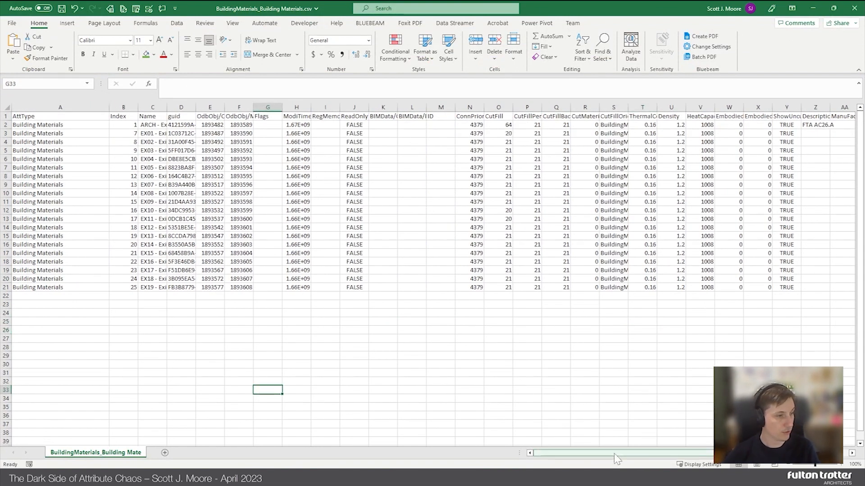
{"action": "left_click", "coordinate": [411, 381]}
{"action": "left_click_drag", "start_coordinate": [167, 108], "coordinate": [268, 109]}
{"action": "left_click_drag", "start_coordinate": [175, 126], "coordinate": [181, 235]}
{"action": "left_click", "coordinate": [368, 348]}
{"action": "left_click_drag", "start_coordinate": [296, 108], "coordinate": [399, 108]}
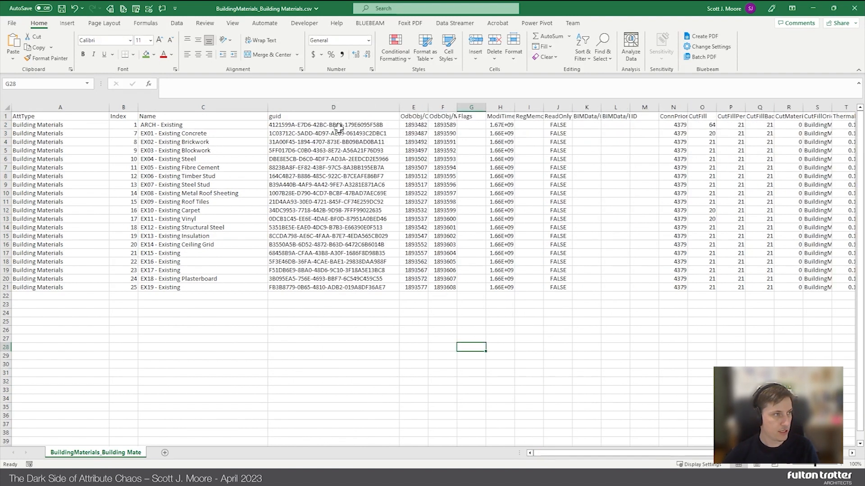
Examine the guid, connection priority and cut fill values of the exported building materials
{"action": "left_click", "coordinate": [317, 125]}
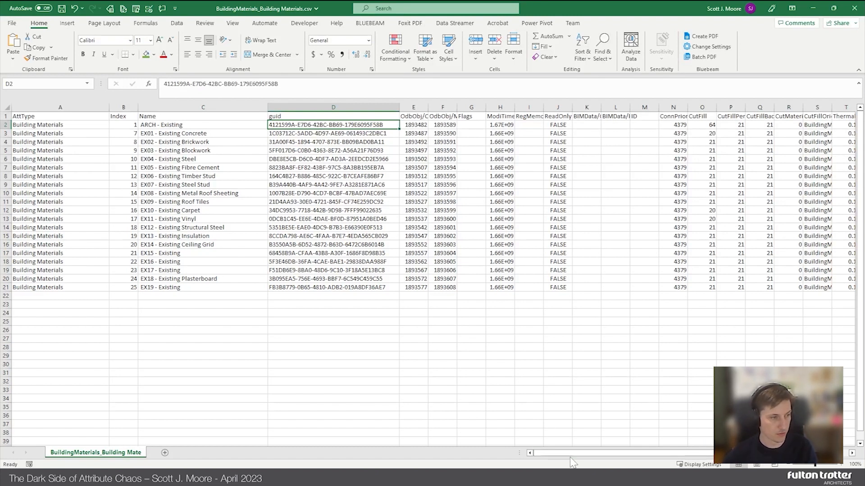
{"action": "left_click_drag", "start_coordinate": [581, 462], "coordinate": [659, 459]}
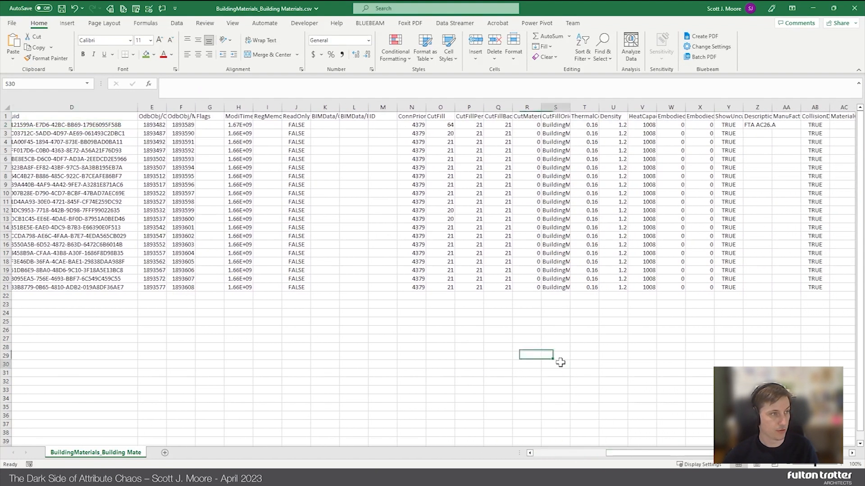
{"action": "left_click", "coordinate": [418, 127]}
{"action": "left_click_drag", "start_coordinate": [417, 127], "coordinate": [419, 234]}
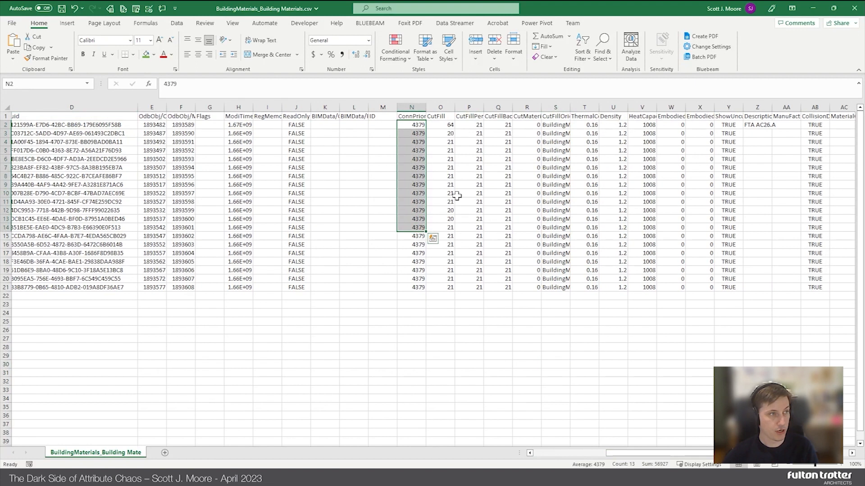
{"action": "left_click_drag", "start_coordinate": [448, 125], "coordinate": [450, 216]}
{"action": "left_click", "coordinate": [559, 322]}
Widen the CutFillOrientation column until its entries fit completely
{"action": "left_click_drag", "start_coordinate": [570, 108], "coordinate": [619, 107]}
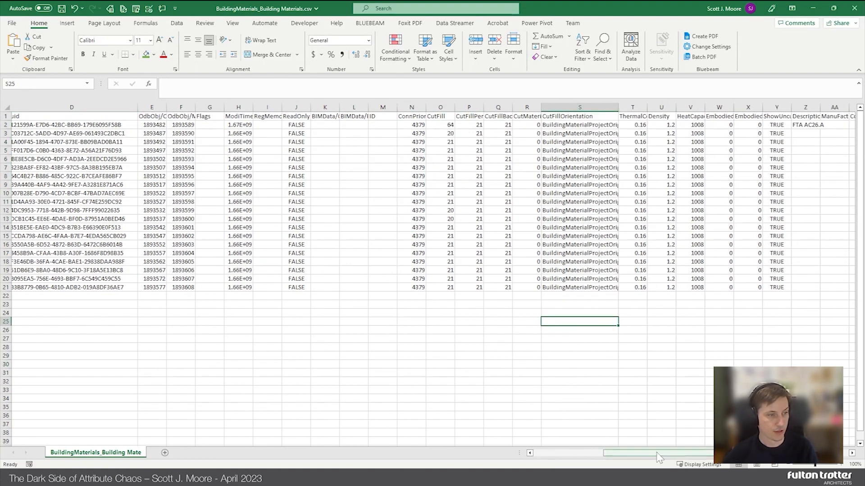
{"action": "left_click_drag", "start_coordinate": [657, 453], "coordinate": [678, 453]}
{"action": "left_click", "coordinate": [667, 398]}
{"action": "left_click_drag", "start_coordinate": [536, 107], "coordinate": [572, 108]}
{"action": "left_click", "coordinate": [516, 338]}
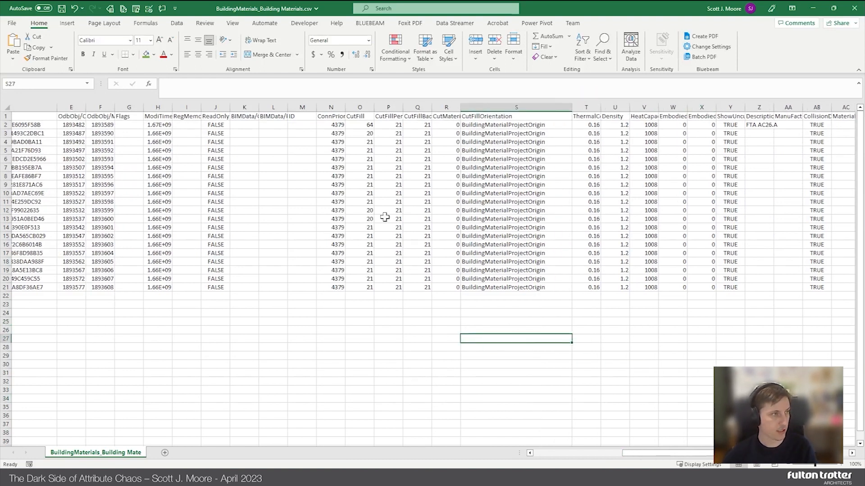
Set the connection priority of every building material in rows 2 to 21 to 9000
{"action": "left_click", "coordinate": [360, 127]}
{"action": "left_click_drag", "start_coordinate": [340, 126], "coordinate": [341, 288]}
{"action": "type", "text": "9000"}
{"action": "key", "text": "Return"}
{"action": "left_click", "coordinate": [388, 365]}
{"action": "left_click", "coordinate": [326, 124]}
{"action": "left_click_drag", "start_coordinate": [345, 129], "coordinate": [340, 270]}
{"action": "left_click", "coordinate": [501, 356]}
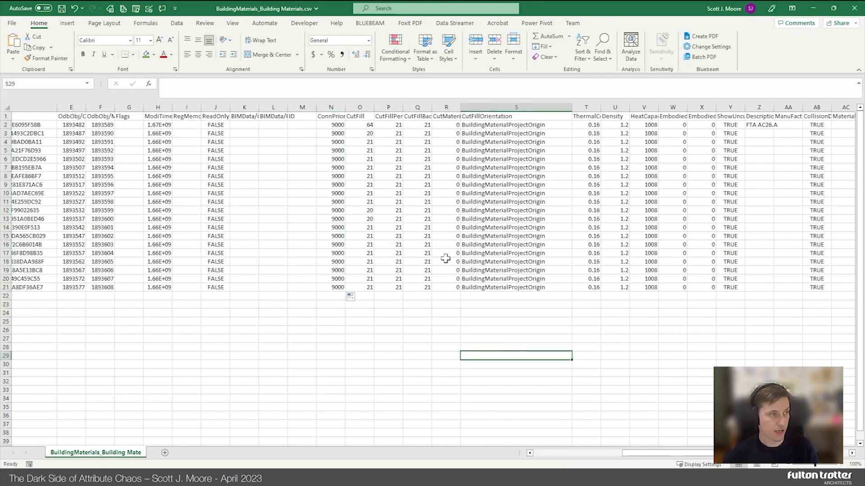
Set the cut fill pen of every building material in rows 2 to 21 to 1
{"action": "left_click", "coordinate": [370, 126]}
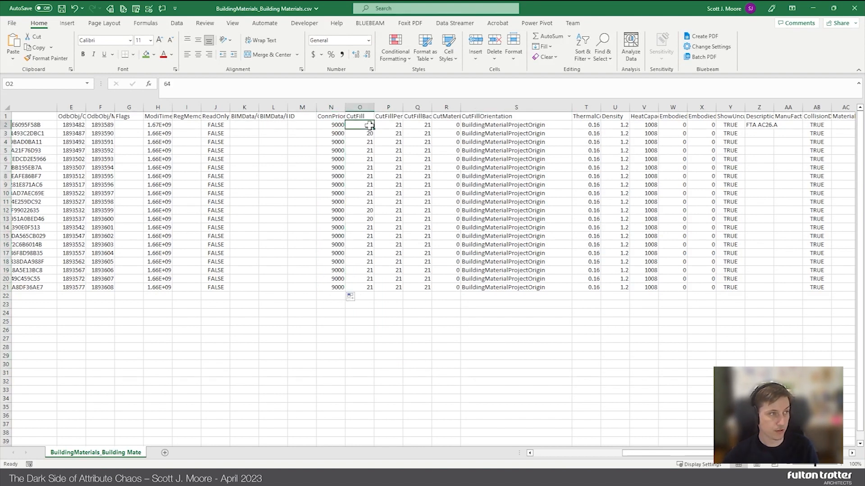
{"action": "left_click", "coordinate": [396, 126]}
{"action": "left_click_drag", "start_coordinate": [398, 127], "coordinate": [399, 271]}
{"action": "left_click", "coordinate": [421, 371]}
{"action": "left_click", "coordinate": [395, 128]}
{"action": "type", "text": "1"}
{"action": "left_click", "coordinate": [444, 367]}
{"action": "left_click", "coordinate": [398, 127]}
{"action": "left_click_drag", "start_coordinate": [403, 135], "coordinate": [402, 291]}
{"action": "left_click", "coordinate": [511, 321]}
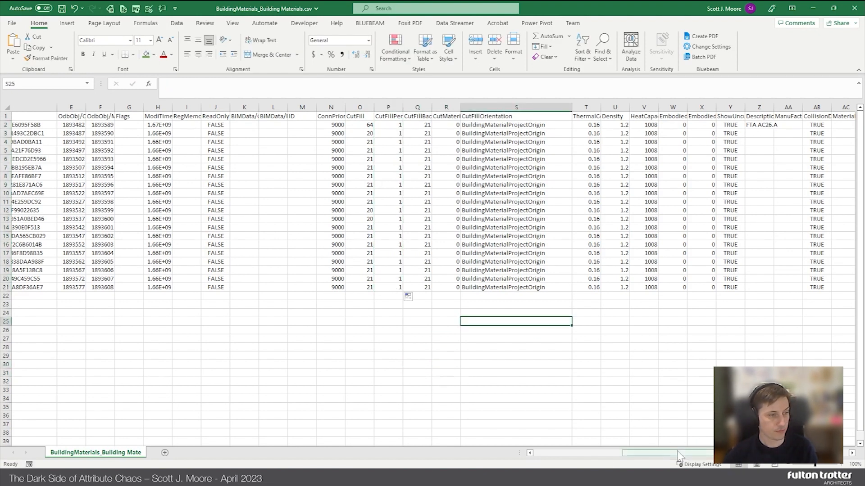
Append TEST to the names of the EX01 Concrete, EX02 Brickwork, EX03 Blockwork and EX04 Steel materials
{"action": "left_click_drag", "start_coordinate": [679, 454], "coordinate": [518, 451]}
{"action": "left_click", "coordinate": [383, 365]}
{"action": "double_click", "coordinate": [219, 137]}
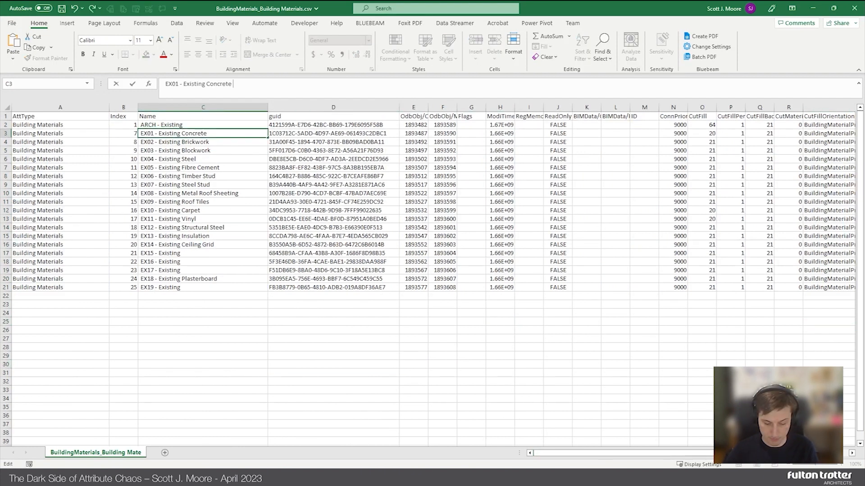
{"action": "type", "text": "TEST"}
{"action": "key", "text": "Return"}
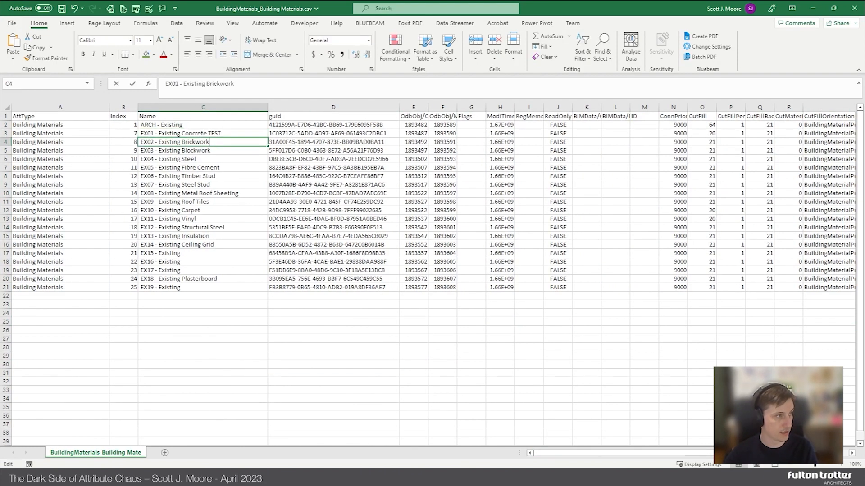
{"action": "type", "text": "TEST"}
{"action": "key", "text": "Return"}
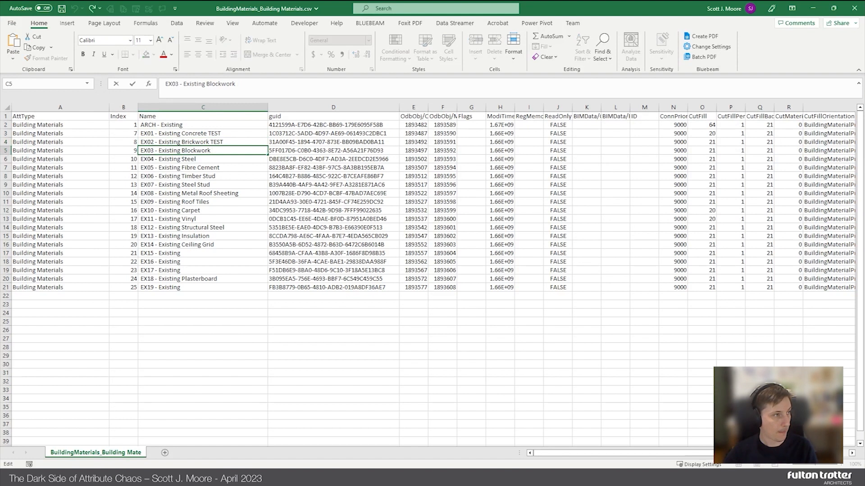
{"action": "key", "text": "Return"}
{"action": "key", "text": "F2"}
{"action": "type", "text": "TEST"}
{"action": "key", "text": "Return"}
{"action": "left_click", "coordinate": [211, 380]}
Set the index of the EX19 - Existing building material to 30 and save the CSV
{"action": "left_click", "coordinate": [135, 289]}
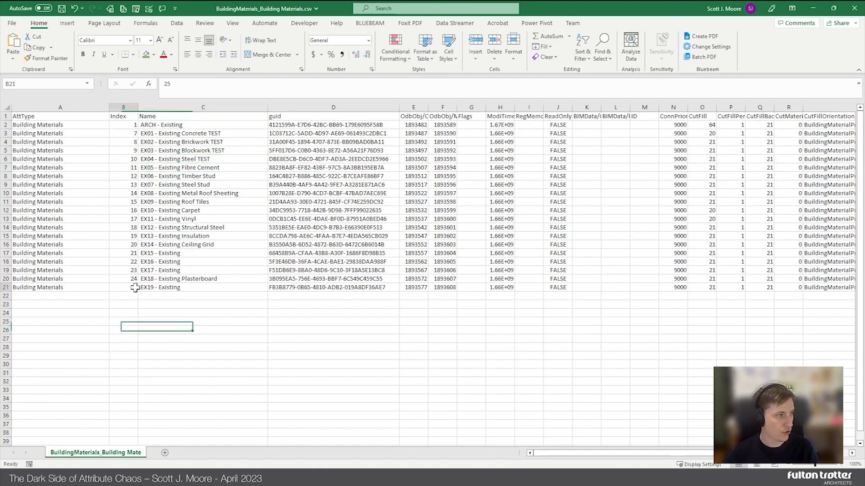
{"action": "left_click", "coordinate": [131, 185]}
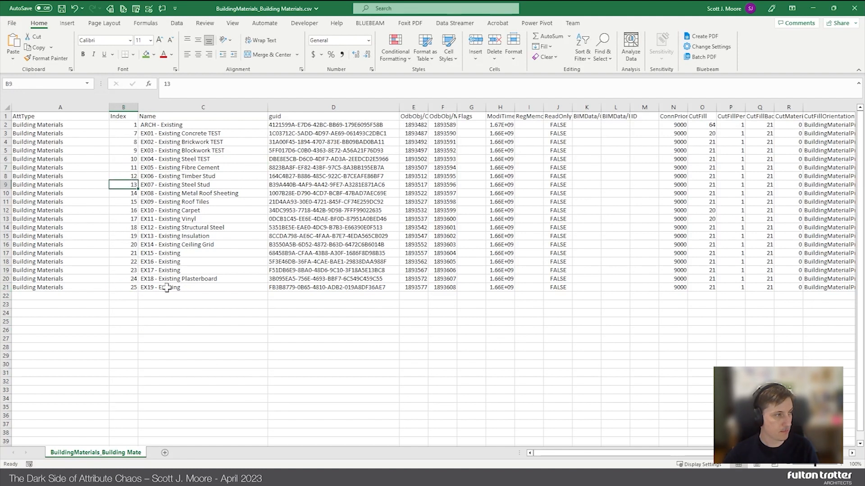
{"action": "left_click", "coordinate": [180, 320]}
{"action": "left_click", "coordinate": [135, 288]}
{"action": "left_click", "coordinate": [224, 325]}
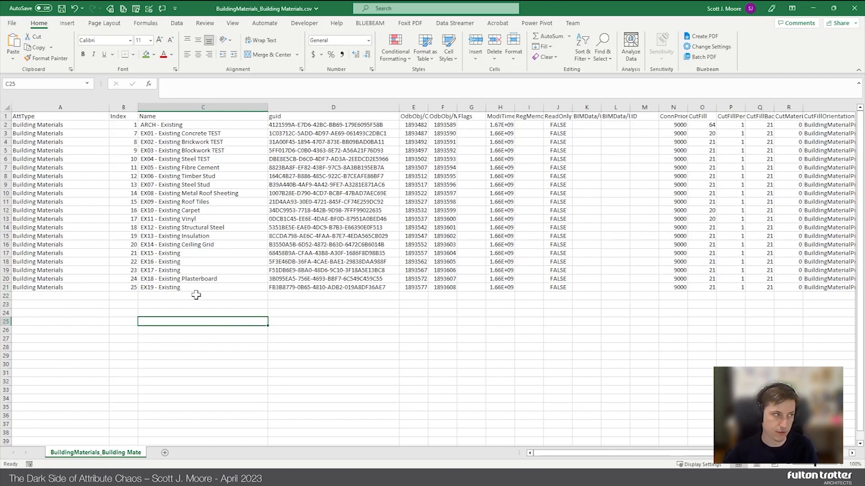
{"action": "left_click", "coordinate": [127, 288]}
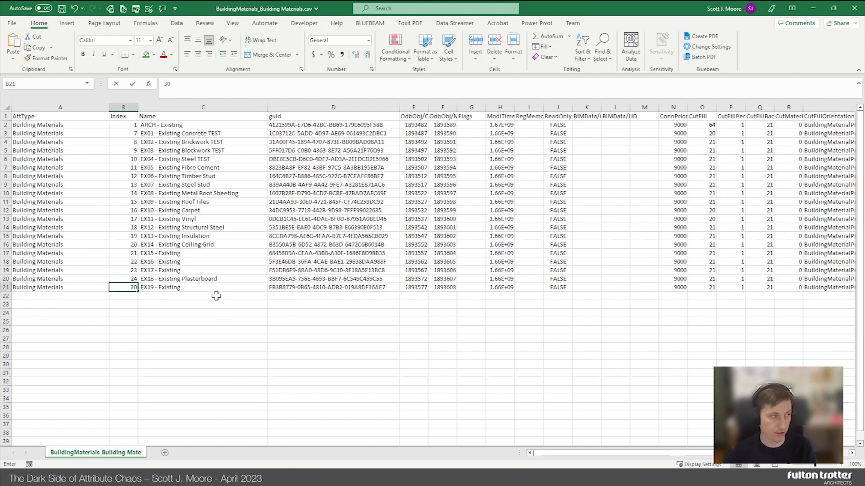
{"action": "left_click", "coordinate": [291, 345]}
{"action": "key", "text": "ctrl+s"}
{"action": "left_click", "coordinate": [237, 314]}
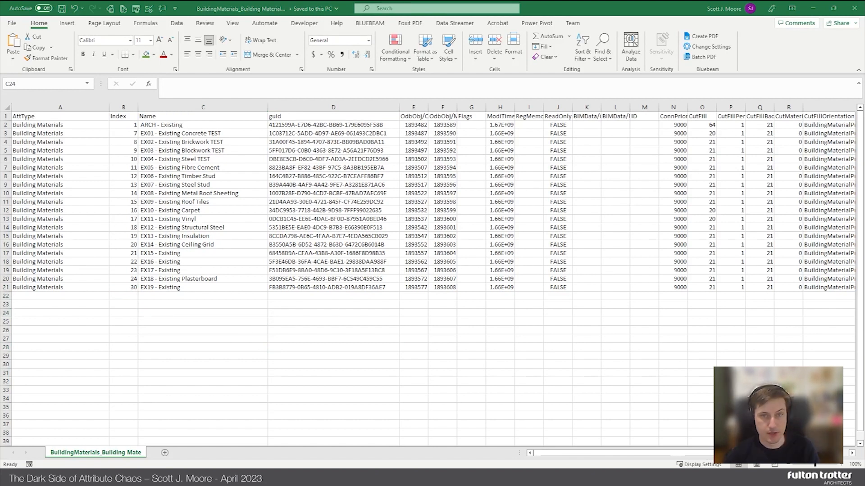
Switch to Visual Studio Code, run updateXMLAttributeFromCSV.py, and review the logged connection priority, cut fill pen and index updates
{"action": "key", "text": "alt+Tab"}
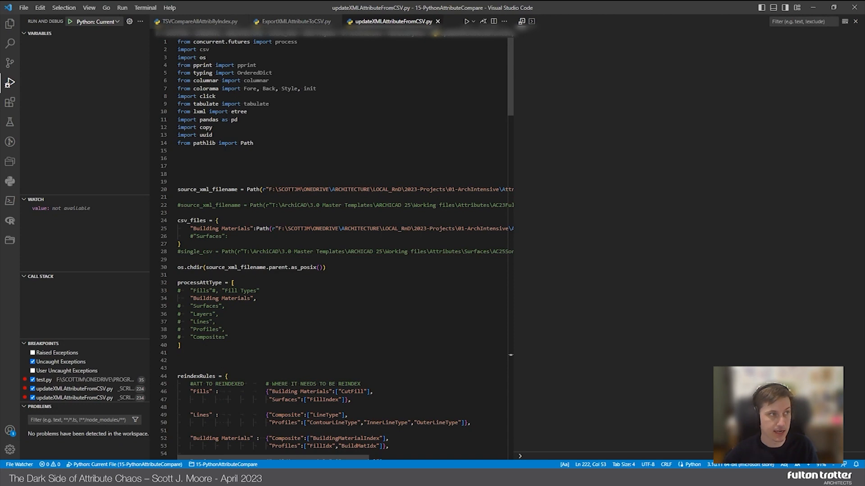
{"action": "left_click", "coordinate": [179, 151]}
{"action": "key", "text": "F5"}
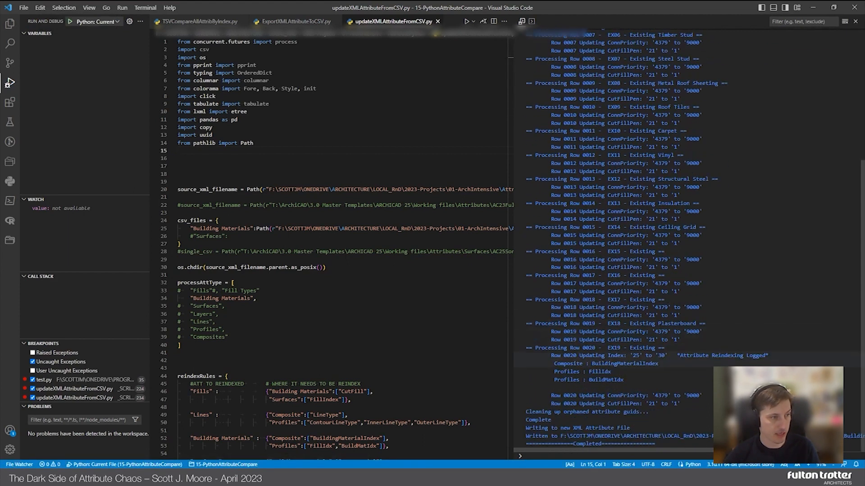
{"action": "left_click_drag", "start_coordinate": [570, 348], "coordinate": [686, 355]}
{"action": "left_click", "coordinate": [682, 371]}
{"action": "left_click_drag", "start_coordinate": [626, 308], "coordinate": [681, 316]}
{"action": "left_click_drag", "start_coordinate": [620, 316], "coordinate": [680, 316]}
{"action": "left_click", "coordinate": [680, 315]}
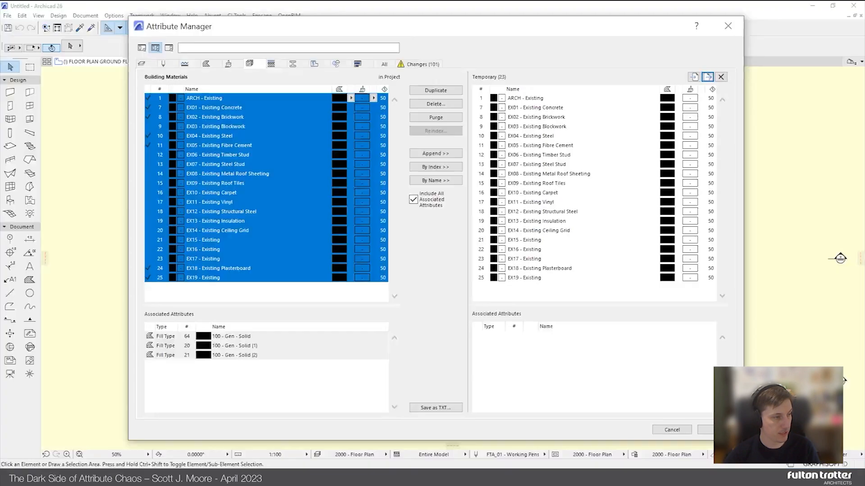
In Archicad's Attribute Manager, replace the temporary building materials with the updated XML file and check the TEST names and EX19 index
{"action": "left_click", "coordinate": [720, 77]}
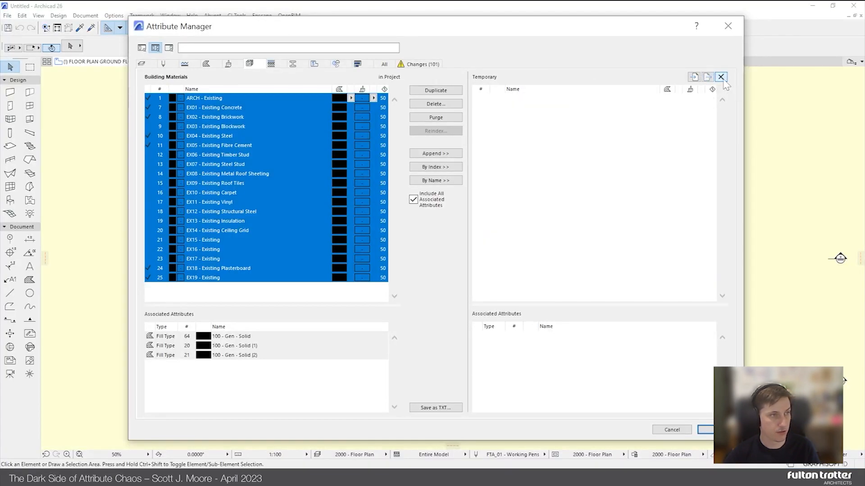
{"action": "left_click", "coordinate": [694, 77]}
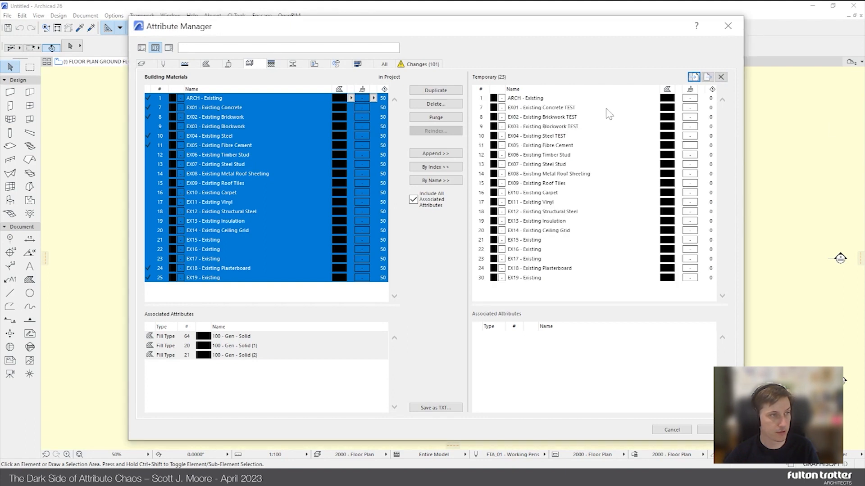
{"action": "left_click", "coordinate": [547, 99]}
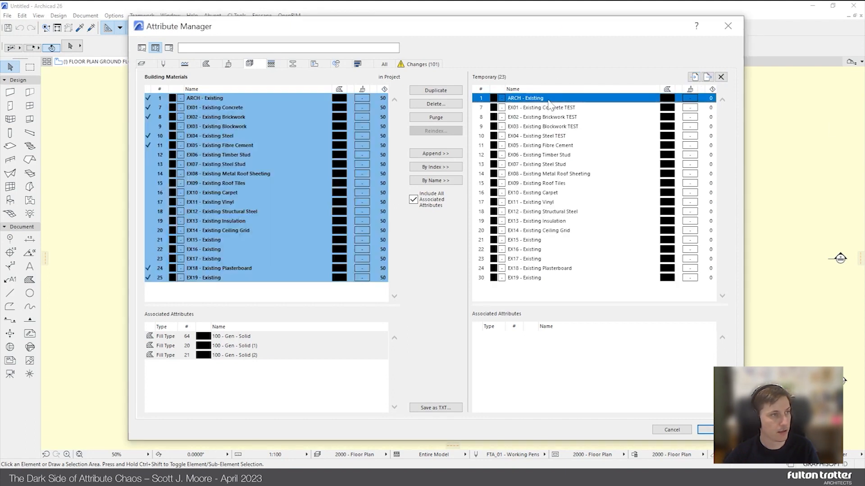
{"action": "left_click", "coordinate": [579, 109]}
{"action": "left_click", "coordinate": [571, 118]}
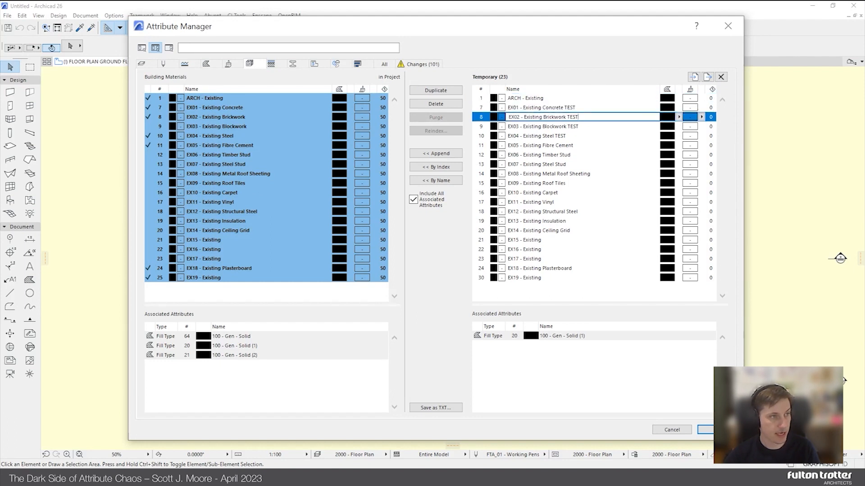
{"action": "left_click", "coordinate": [580, 128]}
{"action": "left_click", "coordinate": [524, 278]}
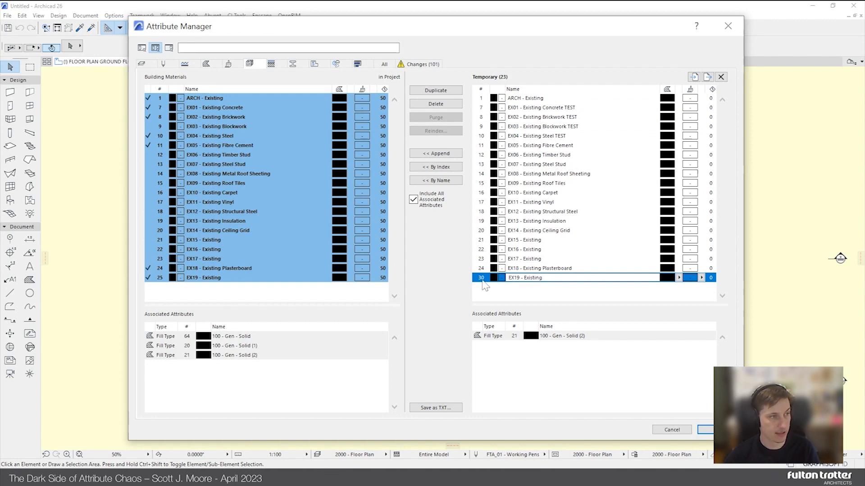
Overwrite the project's building materials by index with all temporary ones, and compare the EX19 entries at indexes 25 and 30
{"action": "left_click", "coordinate": [513, 99], "text": "shift"}
{"action": "left_click", "coordinate": [449, 170]}
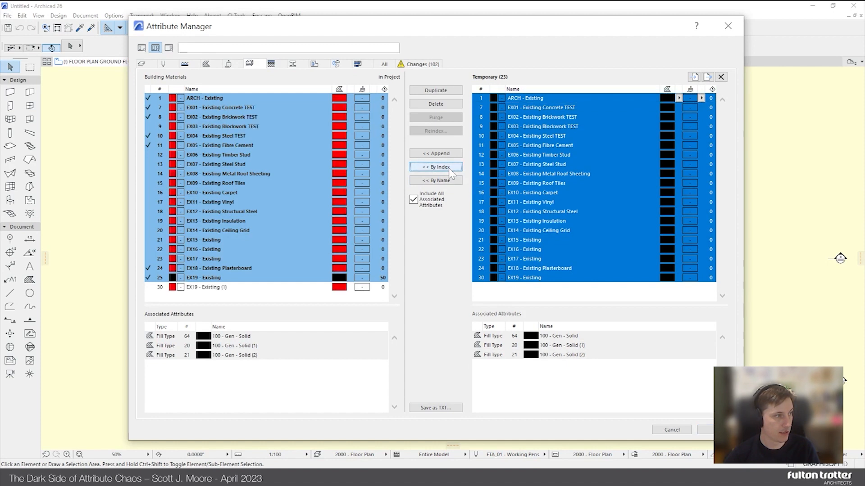
{"action": "left_click", "coordinate": [536, 279]}
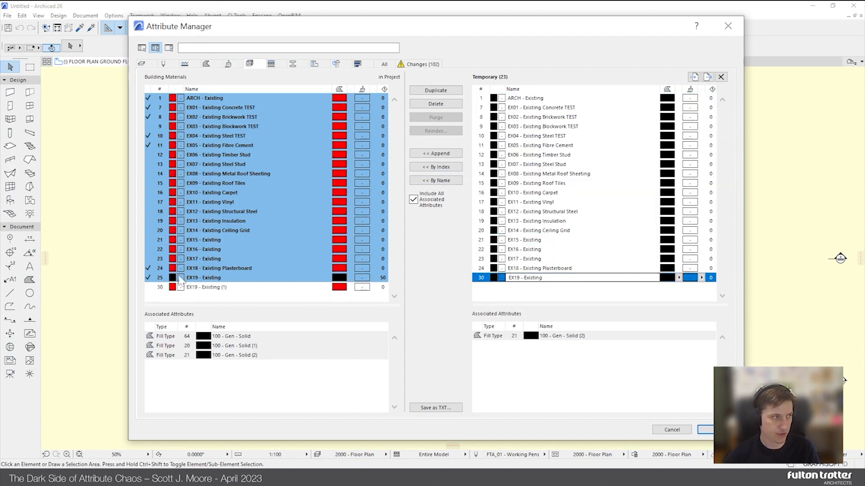
{"action": "left_click", "coordinate": [222, 287]}
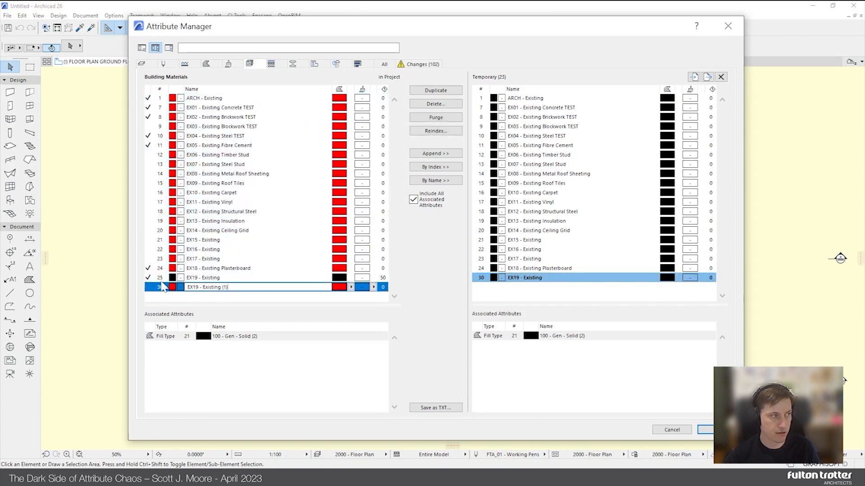
{"action": "left_click", "coordinate": [162, 278]}
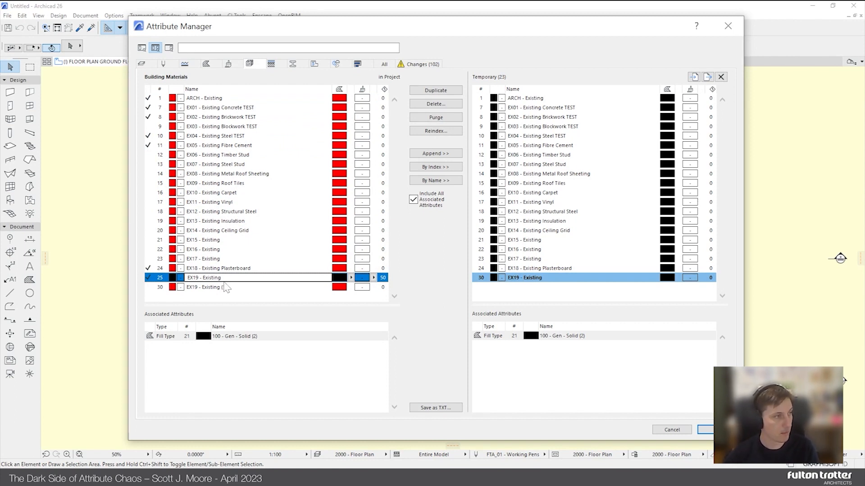
{"action": "left_click", "coordinate": [245, 101]}
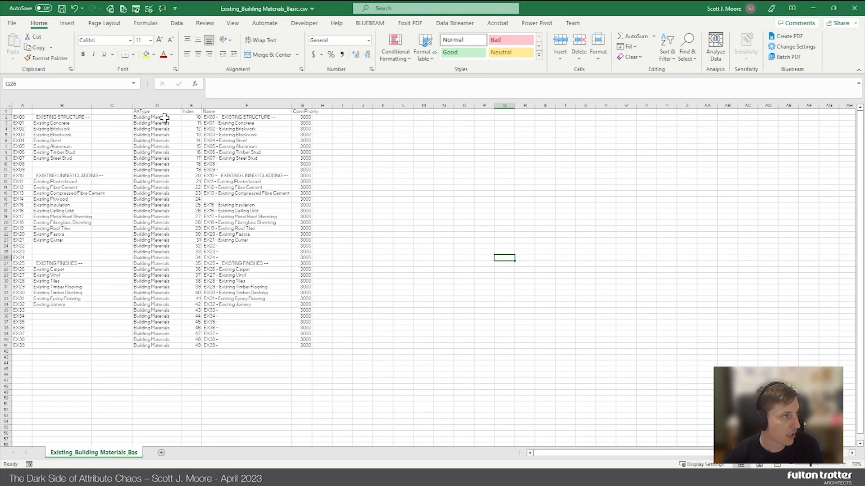
Examine the AttType, Index, Name and ConnPriority columns in Existing_Building Materials_Basic.csv
{"action": "left_click_drag", "start_coordinate": [166, 112], "coordinate": [181, 281]}
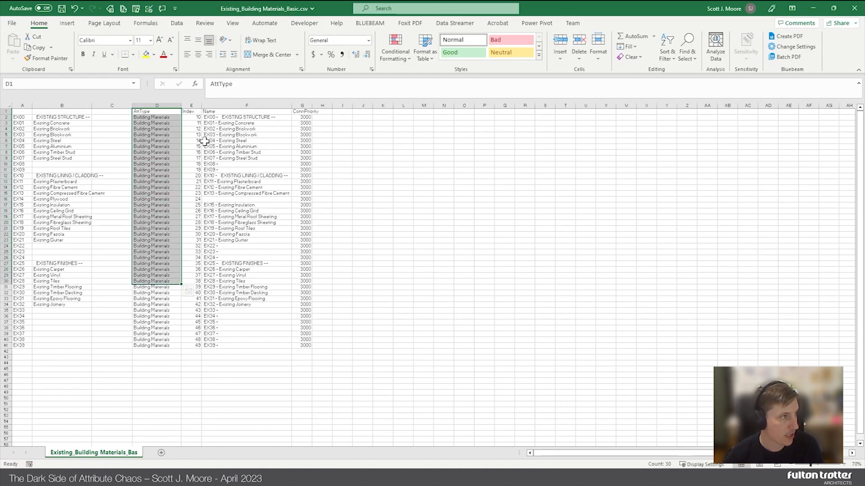
{"action": "left_click", "coordinate": [205, 141]}
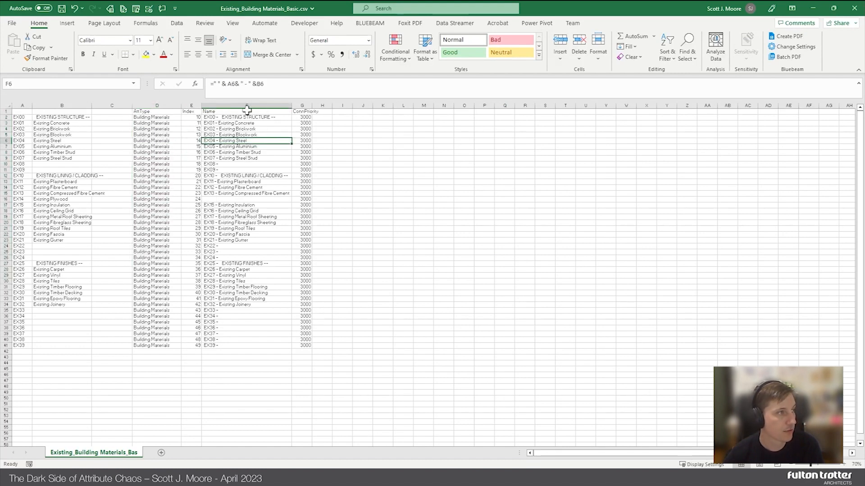
{"action": "left_click", "coordinate": [301, 112]}
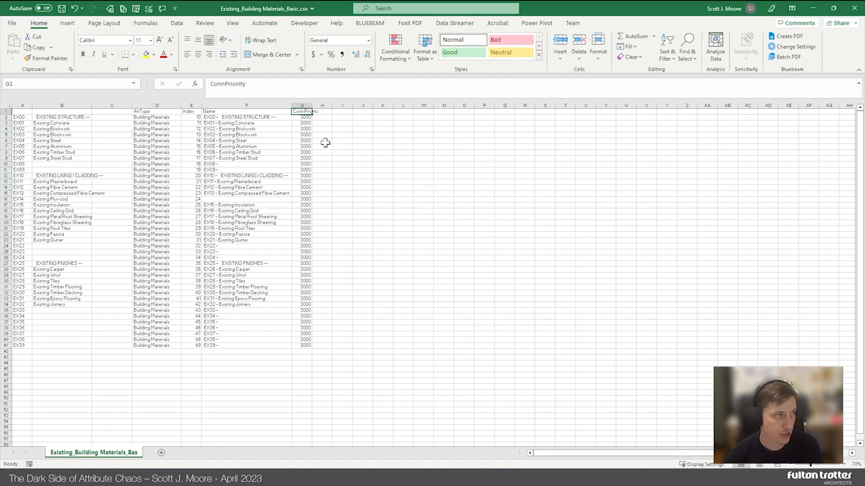
{"action": "left_click_drag", "start_coordinate": [193, 111], "coordinate": [297, 111]}
{"action": "left_click", "coordinate": [380, 141]}
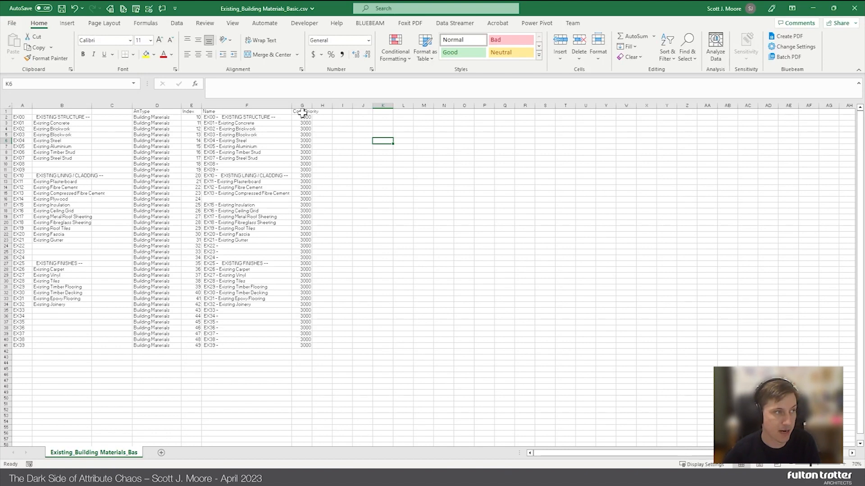
{"action": "left_click", "coordinate": [361, 199]}
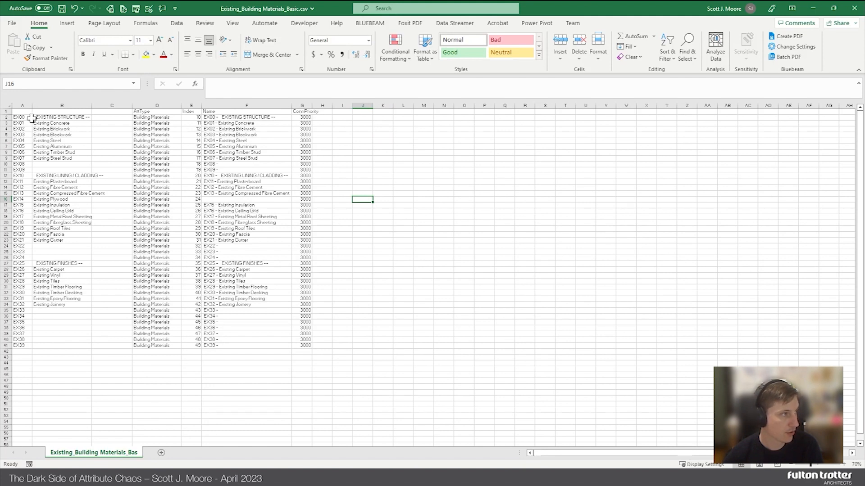
Review the code and description columns that feed the Name formulas, and save the CSV
{"action": "left_click_drag", "start_coordinate": [45, 118], "coordinate": [67, 346]}
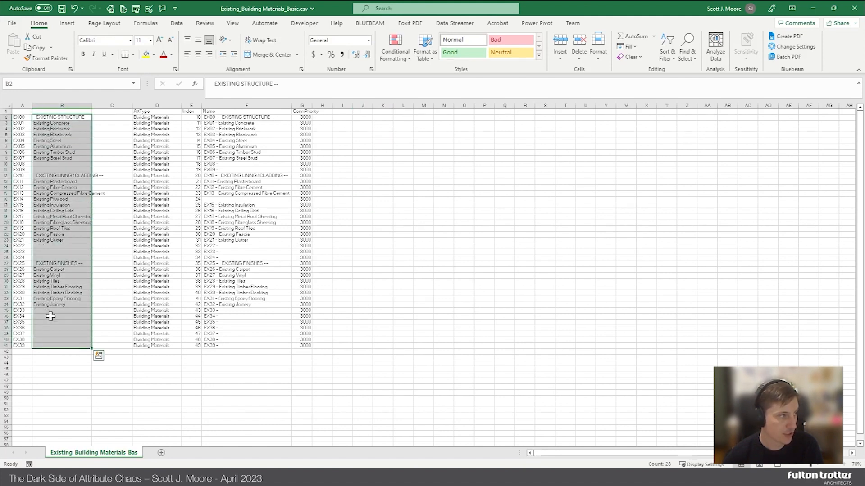
{"action": "left_click_drag", "start_coordinate": [22, 117], "coordinate": [31, 253]}
{"action": "left_click", "coordinate": [215, 206]}
{"action": "left_click_drag", "start_coordinate": [236, 118], "coordinate": [244, 344]}
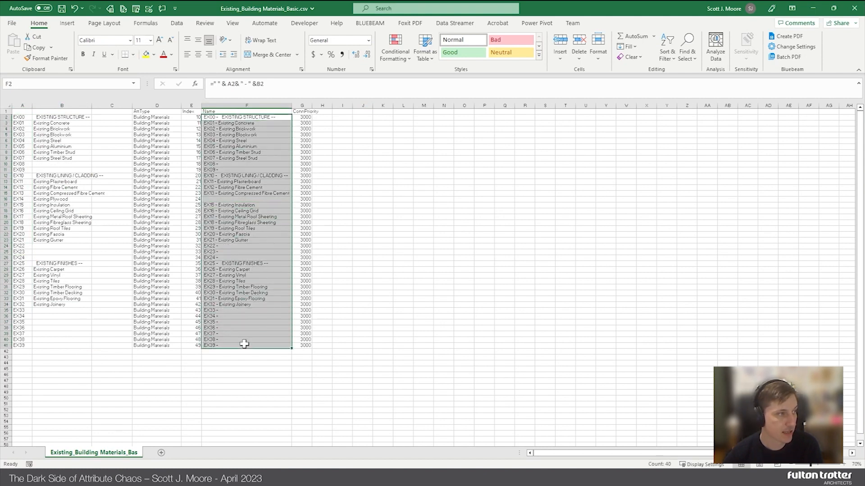
{"action": "left_click", "coordinate": [422, 341]}
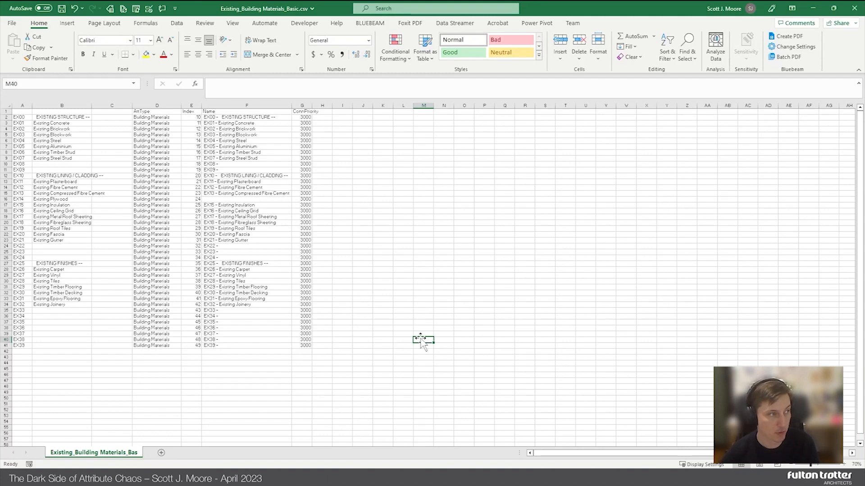
{"action": "left_click", "coordinate": [387, 274]}
{"action": "key", "text": "ctrl+s"}
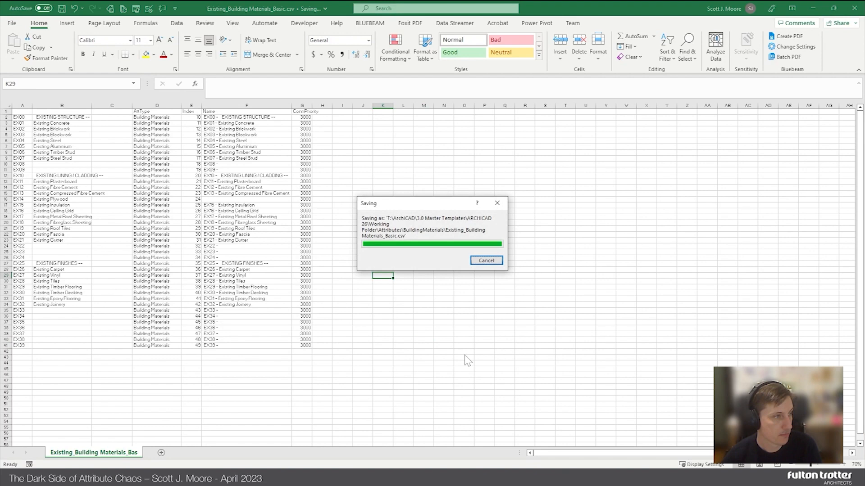
Switch to createXMLAttributeFromCSV.py in Visual Studio Code and examine its tagDefaults values for missing building material fields
{"action": "key", "text": "alt+Tab"}
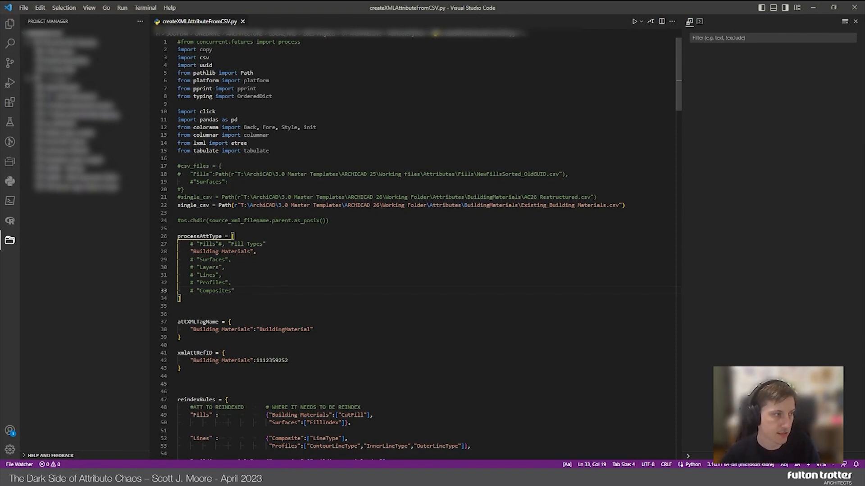
{"action": "scroll", "coordinate": [421, 248], "scroll_direction": "down", "scroll_amount": 13}
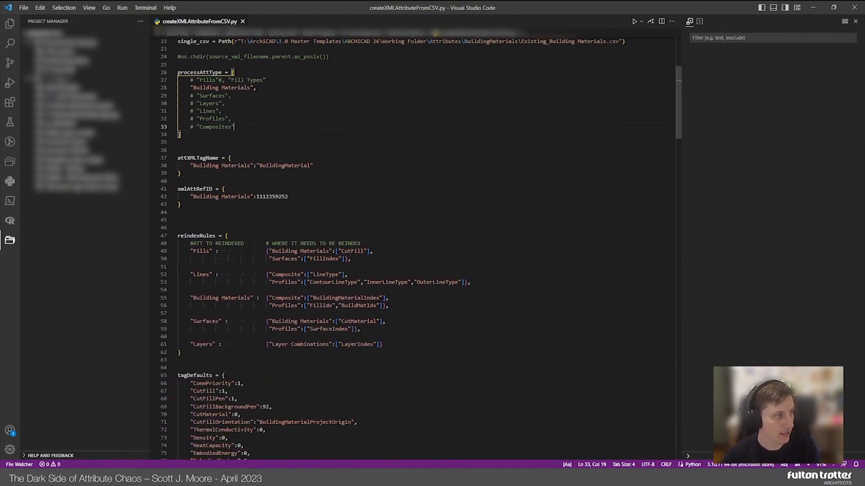
{"action": "left_click_drag", "start_coordinate": [190, 241], "coordinate": [229, 357]}
{"action": "left_click", "coordinate": [229, 357]}
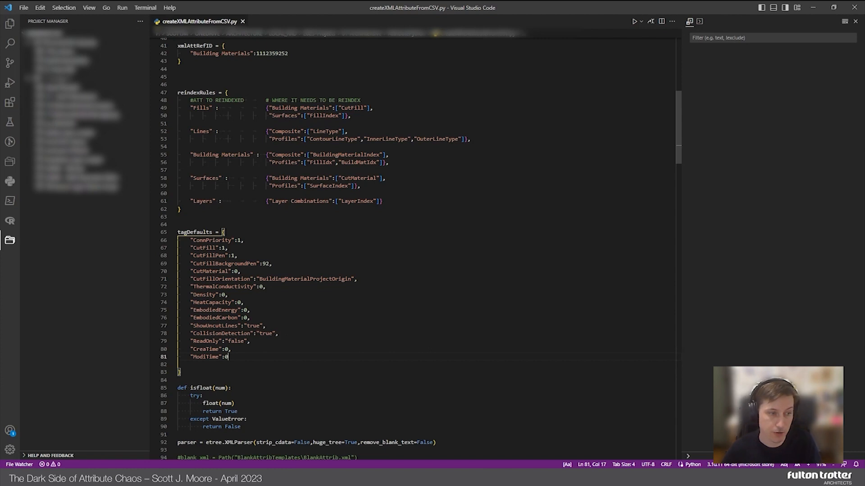
{"action": "left_click_drag", "start_coordinate": [679, 108], "coordinate": [677, 35]}
{"action": "left_click", "coordinate": [279, 151]}
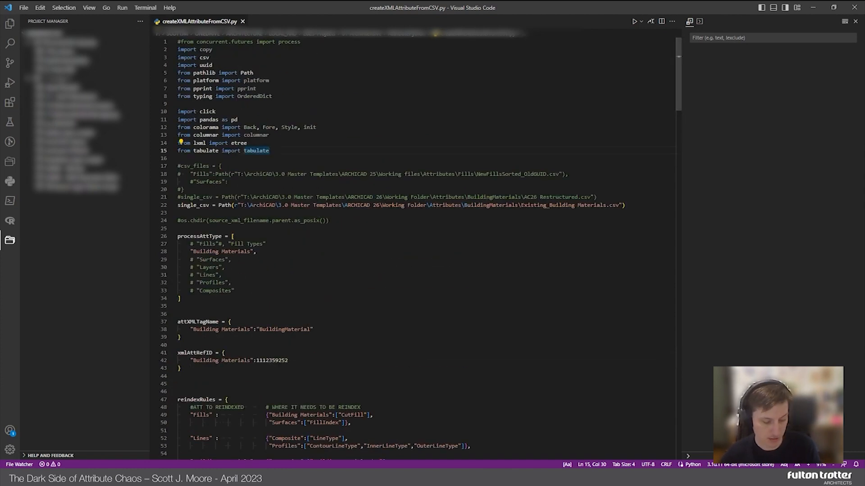
Run createXMLAttributeFromCSV.py, widen the debug console and review the end of its output
{"action": "left_click", "coordinate": [10, 83]}
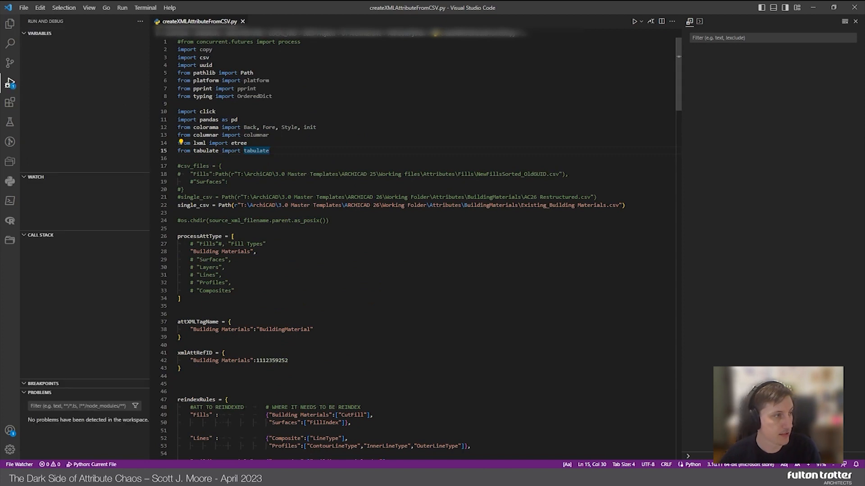
{"action": "key", "text": "F5"}
{"action": "left_click_drag", "start_coordinate": [679, 247], "coordinate": [388, 235]}
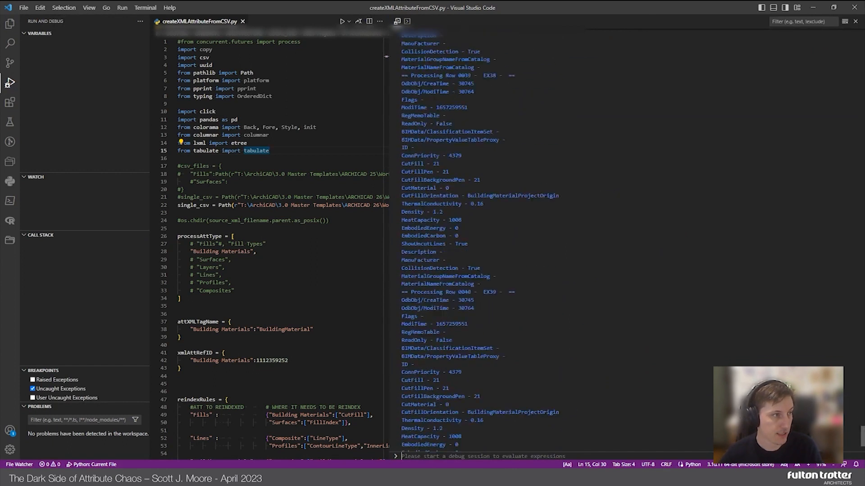
{"action": "left_click_drag", "start_coordinate": [739, 444], "coordinate": [488, 436]}
{"action": "left_click", "coordinate": [739, 436]}
{"action": "left_click_drag", "start_coordinate": [738, 437], "coordinate": [695, 436]}
{"action": "left_click", "coordinate": [739, 436]}
Switch to Archicad, open the Attribute Manager, and load the newly created building materials XML into the temporary list
{"action": "key", "text": "alt+Tab"}
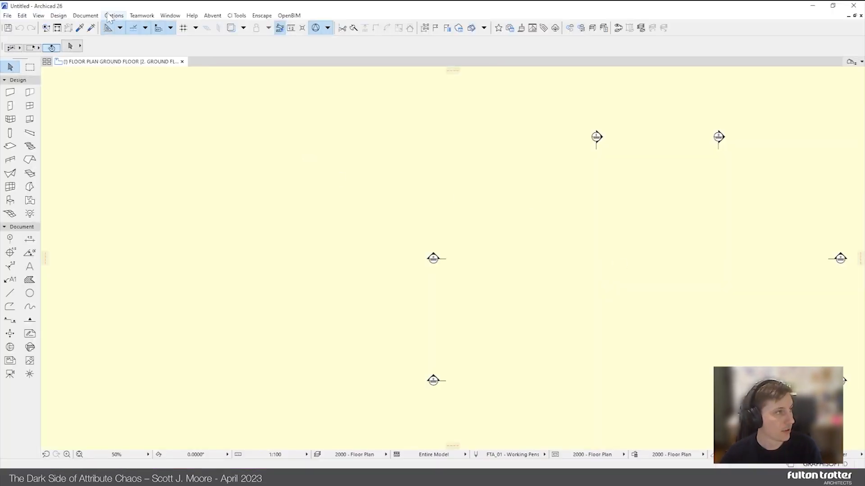
{"action": "left_click", "coordinate": [114, 15]}
{"action": "mouse_move", "coordinate": [149, 27]}
{"action": "left_click", "coordinate": [272, 153]}
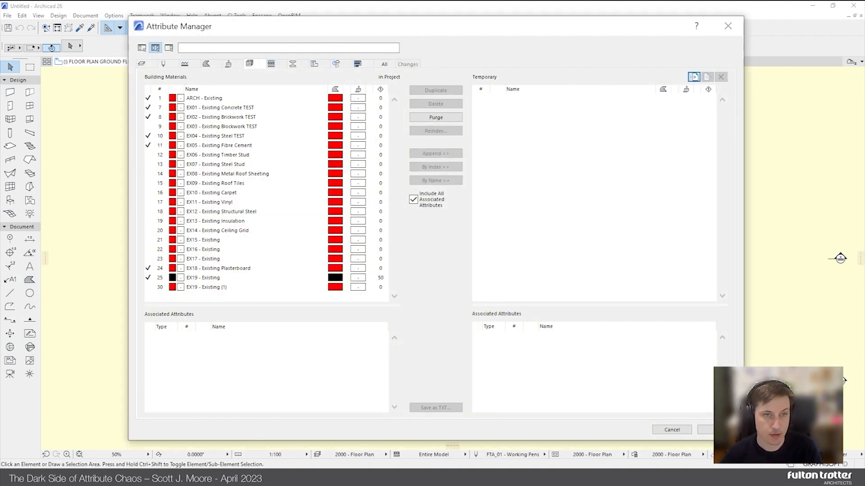
{"action": "left_click_drag", "start_coordinate": [722, 137], "coordinate": [723, 221]}
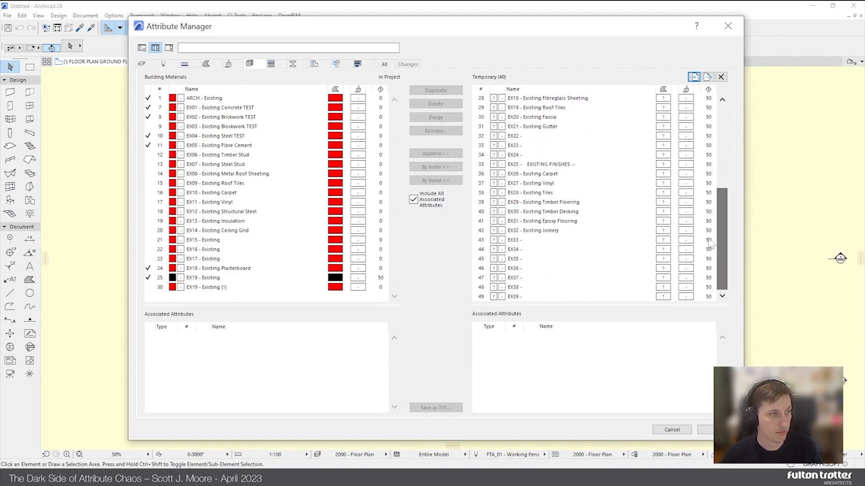
Select all loaded building materials from EX00 to EX39, overwrite the project's list by index, and check the merged entries
{"action": "left_click_drag", "start_coordinate": [722, 266], "coordinate": [559, 290]}
{"action": "key", "text": "ctrl+a"}
{"action": "left_click", "coordinate": [439, 167]}
{"action": "mouse_move", "coordinate": [393, 175]}
{"action": "left_mouse_down"}
{"action": "mouse_move", "coordinate": [391, 265]}
{"action": "mouse_move", "coordinate": [402, 163]}
{"action": "left_mouse_up"}
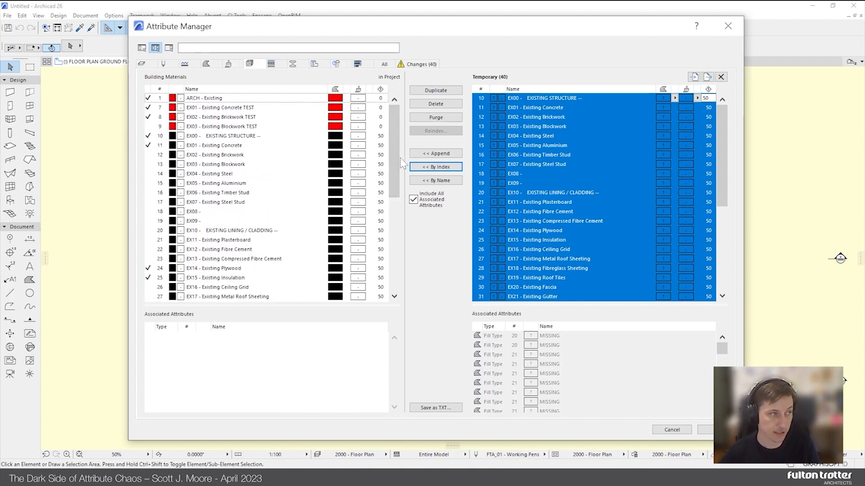